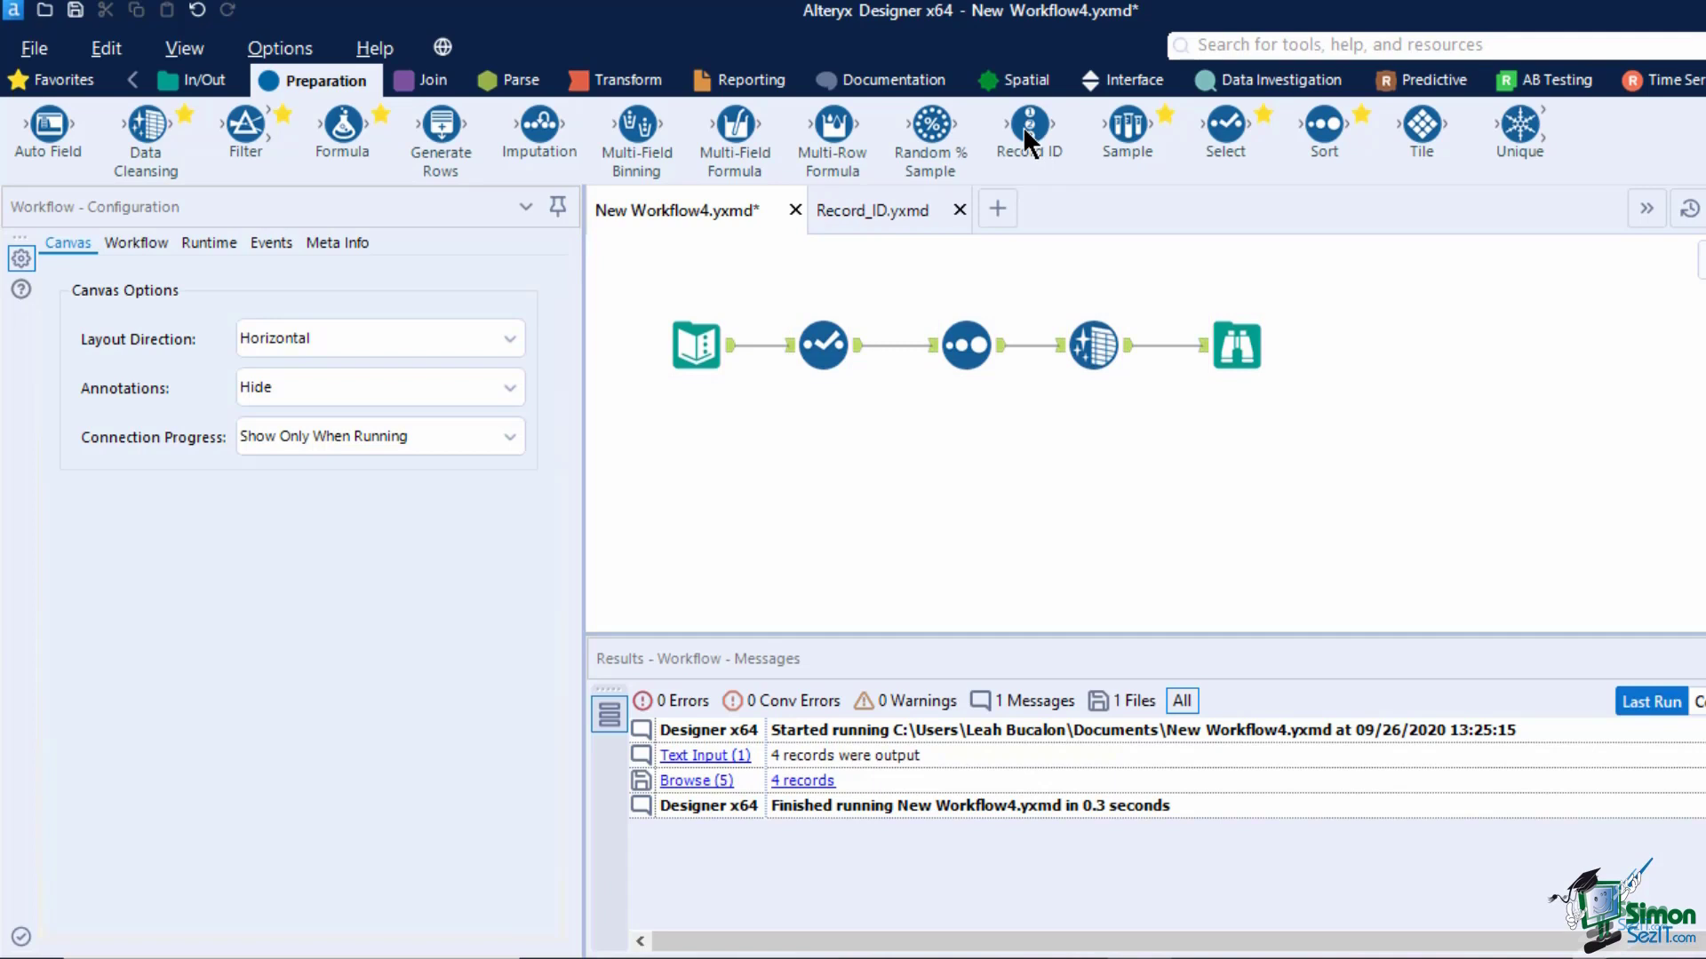
Step: Add a Record ID tool branching off the input and open its example workflow
{"action": "left_click_drag", "start_coordinate": [1030, 125], "coordinate": [791, 445]}
{"action": "left_click", "coordinate": [1096, 503]}
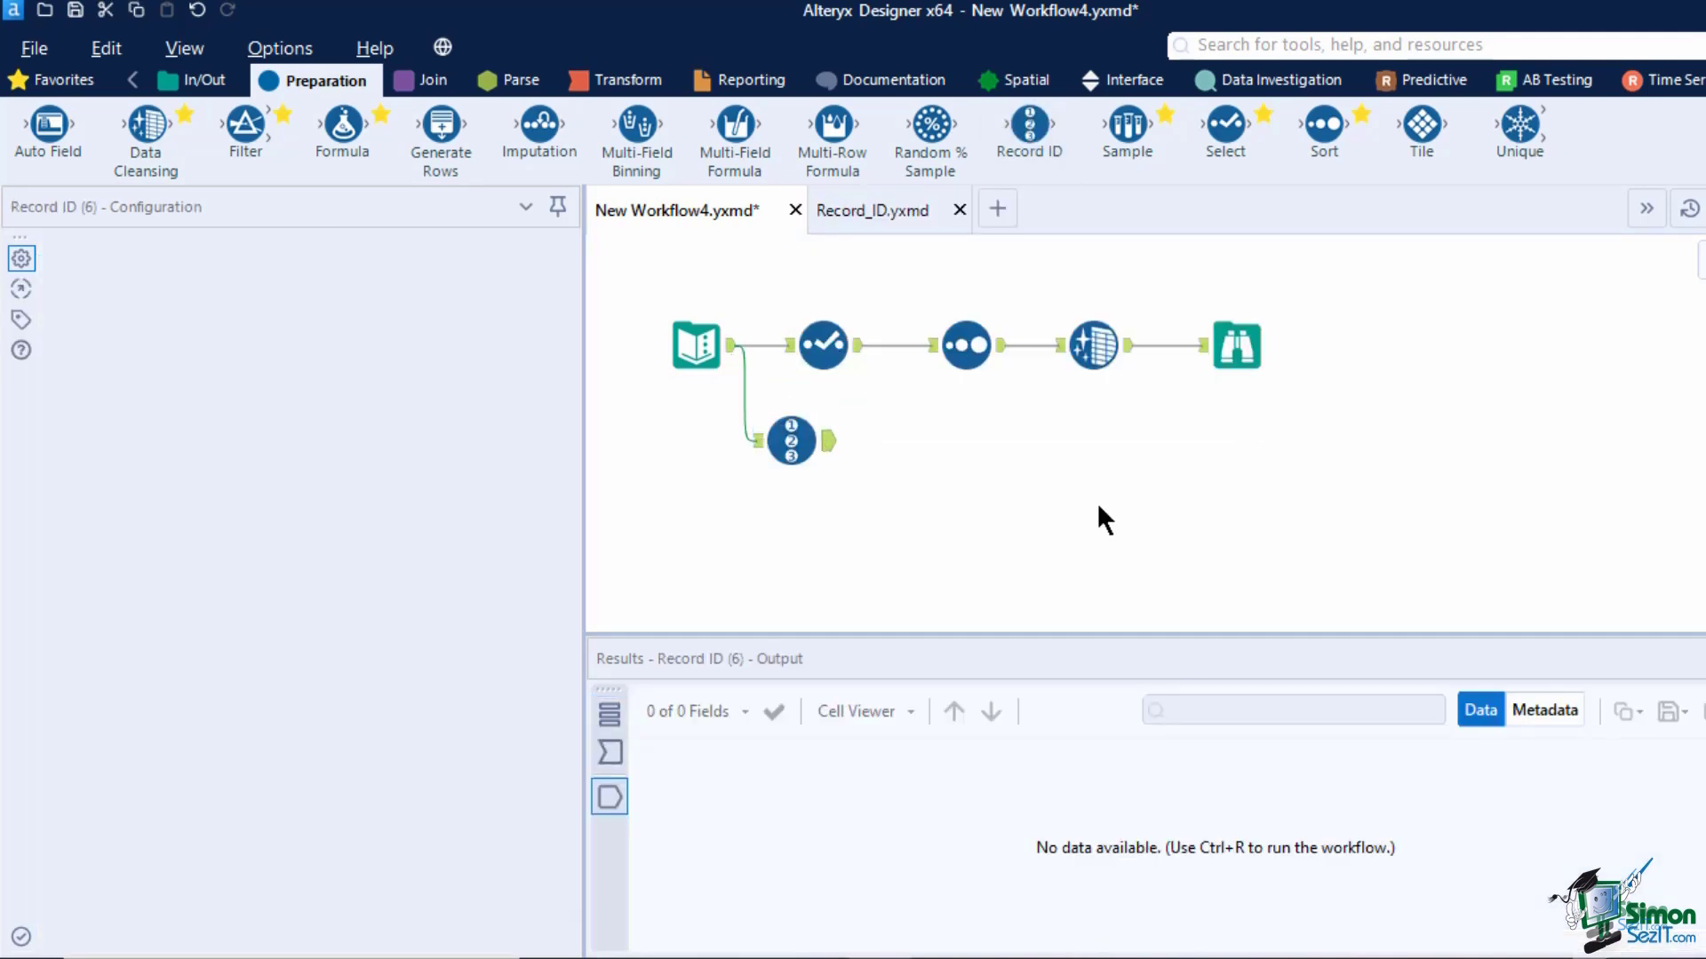
{"action": "mouse_move", "coordinate": [1030, 133]}
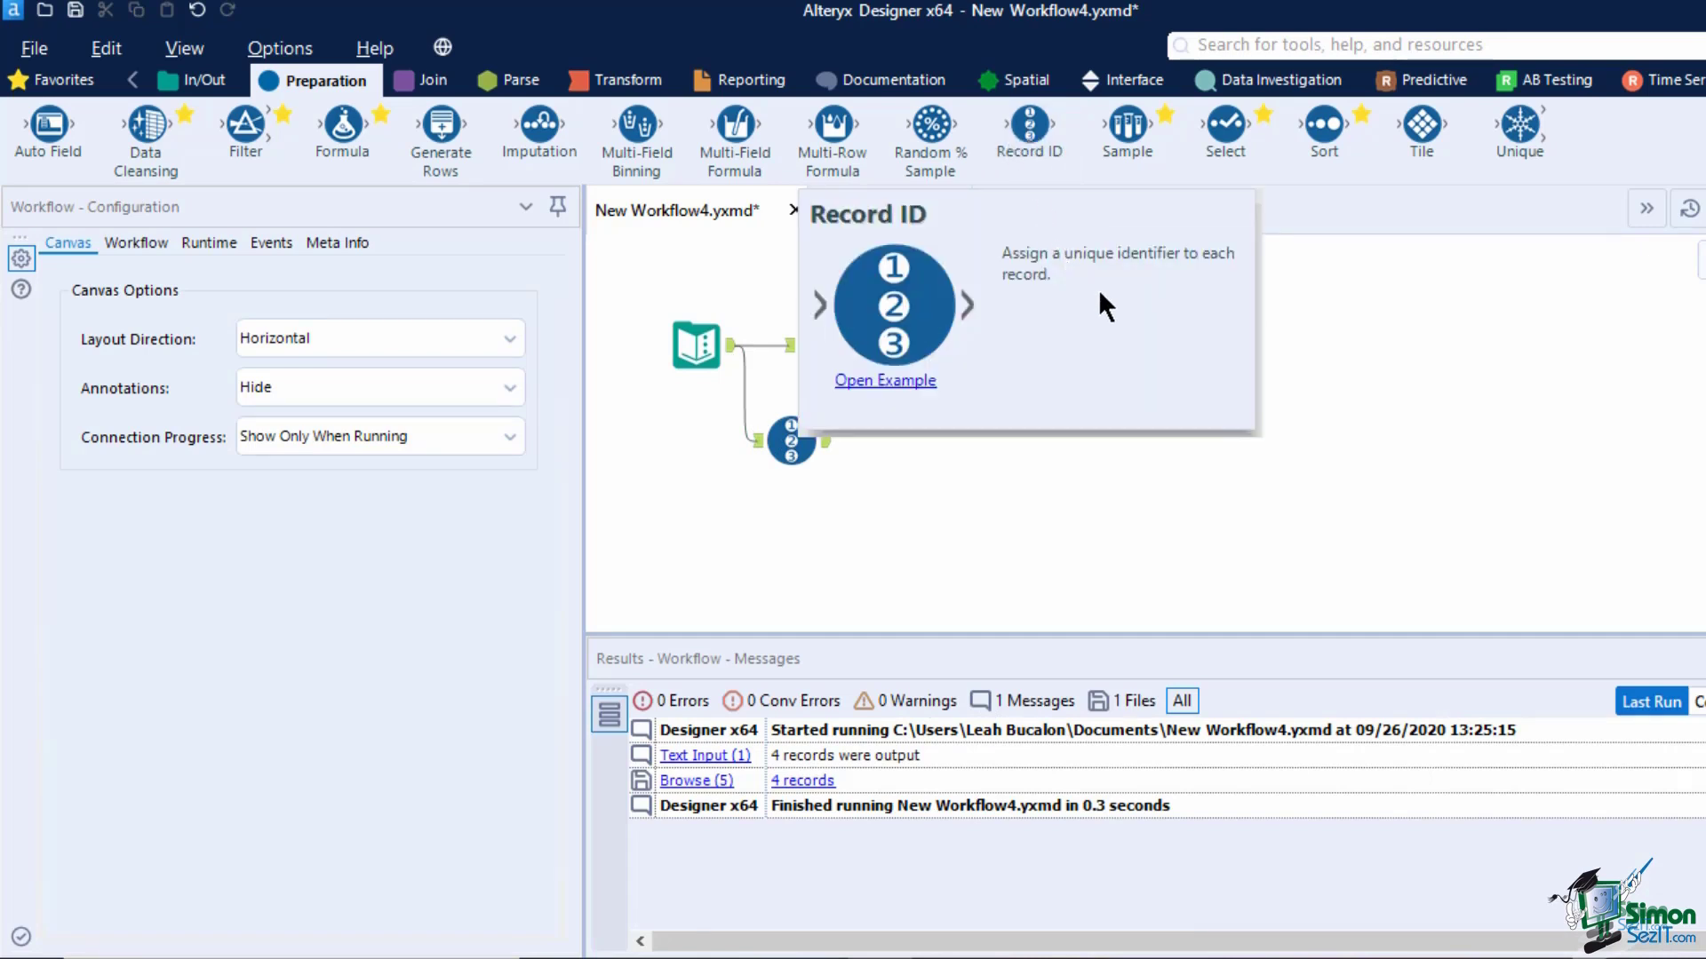
{"action": "left_click", "coordinate": [883, 382]}
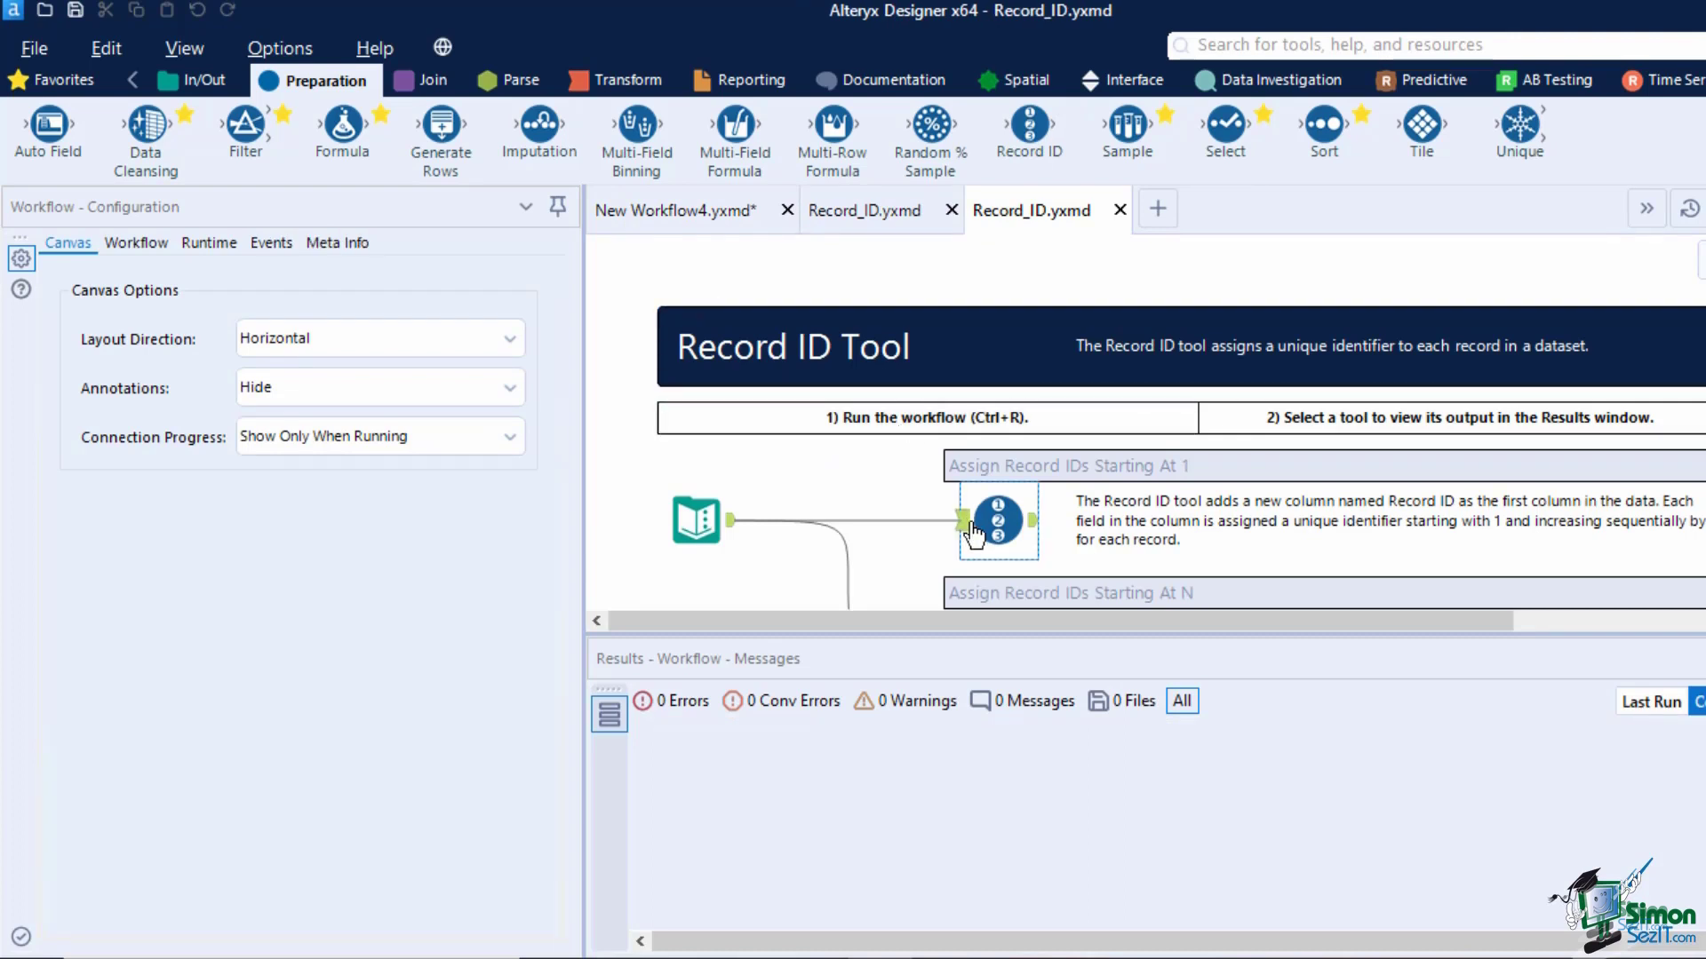
Step: Scroll through the Record ID example, then close the extra example copy
{"action": "scroll", "coordinate": [975, 533], "scroll_direction": "down", "scroll_amount": 5}
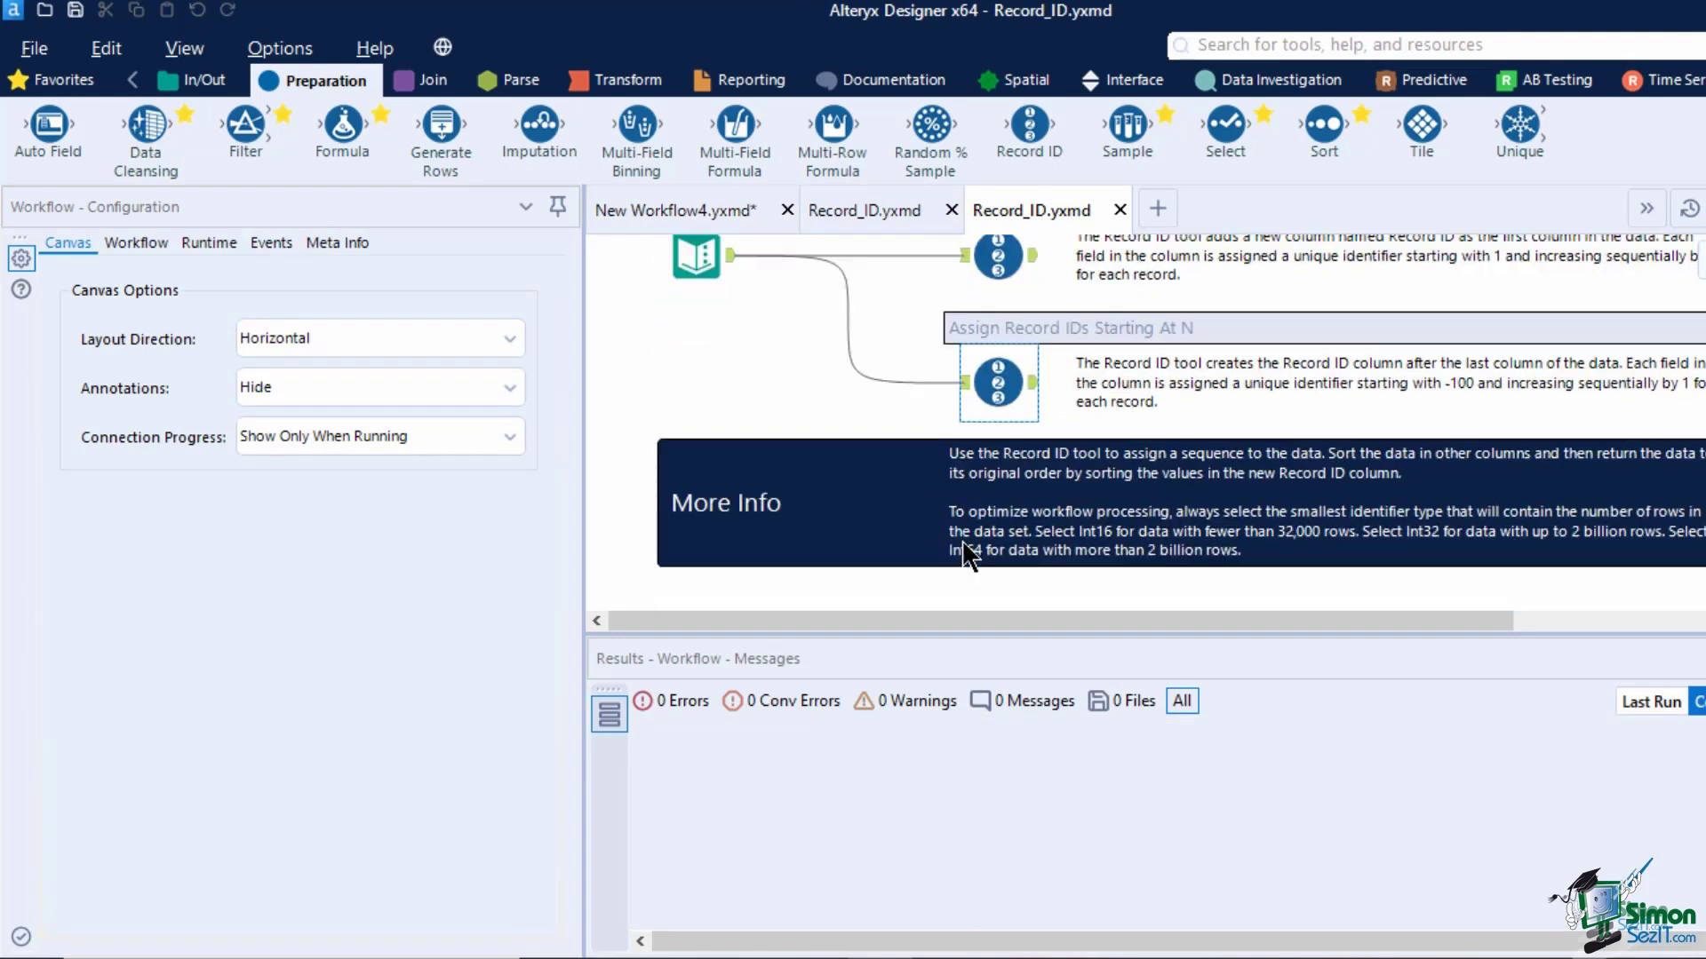
{"action": "scroll", "coordinate": [968, 557], "scroll_direction": "down", "scroll_amount": 1}
{"action": "scroll", "coordinate": [968, 557], "scroll_direction": "down", "scroll_amount": 1}
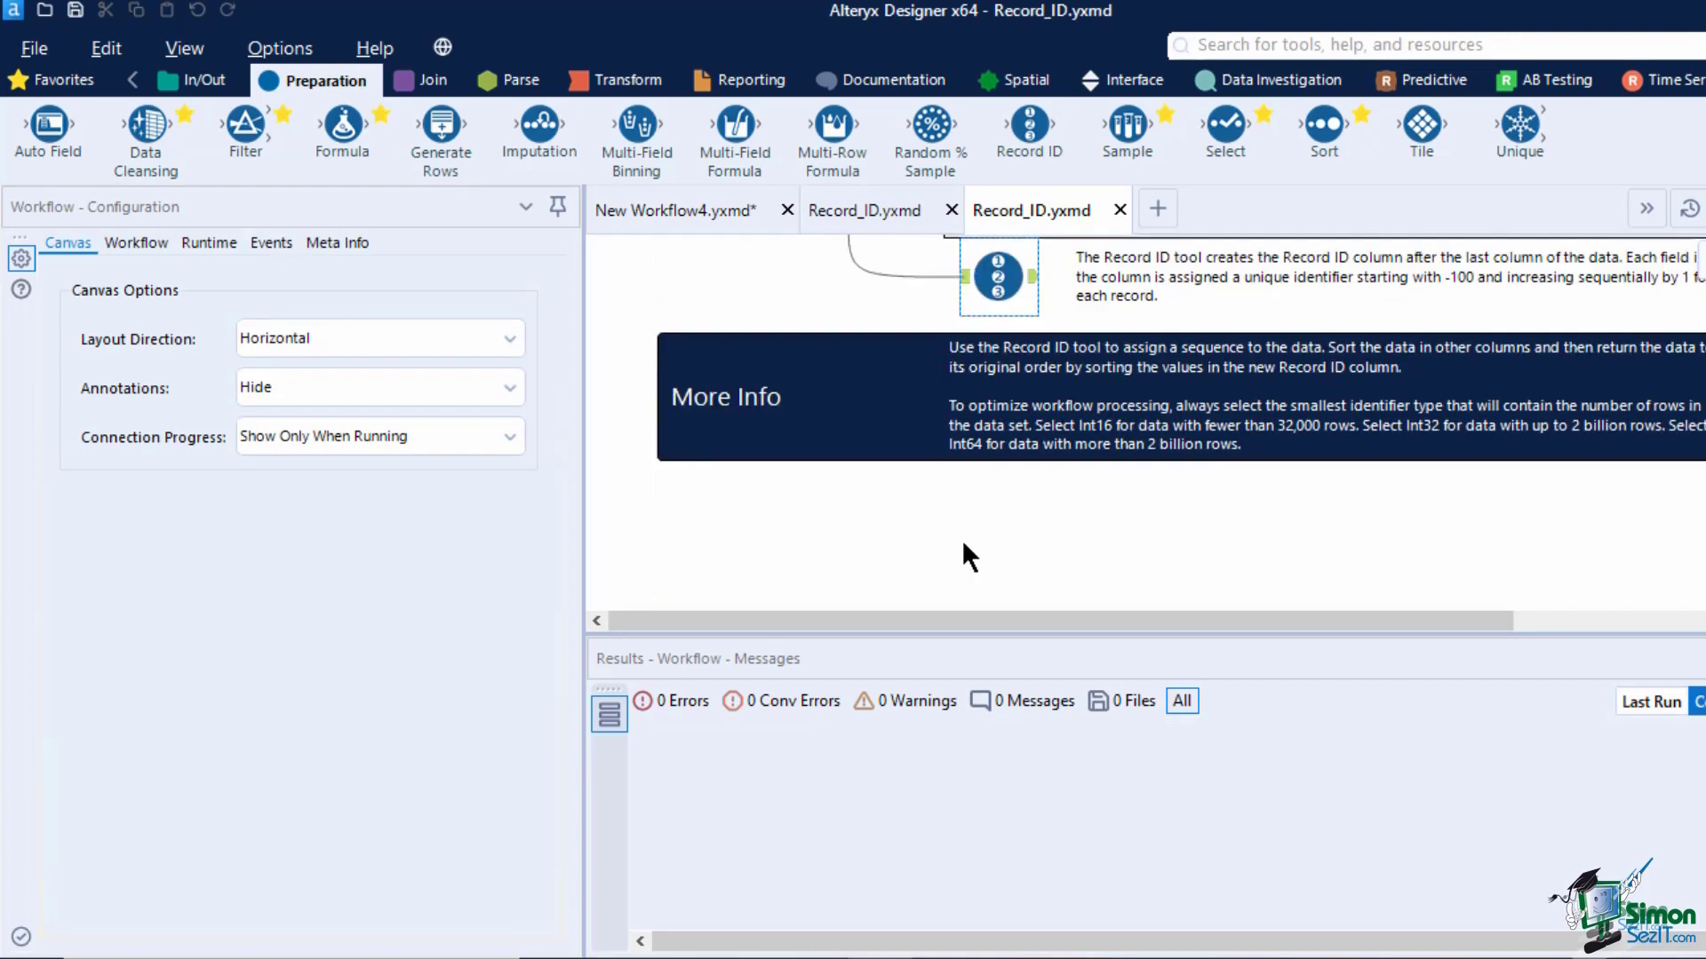
{"action": "left_click", "coordinate": [963, 544]}
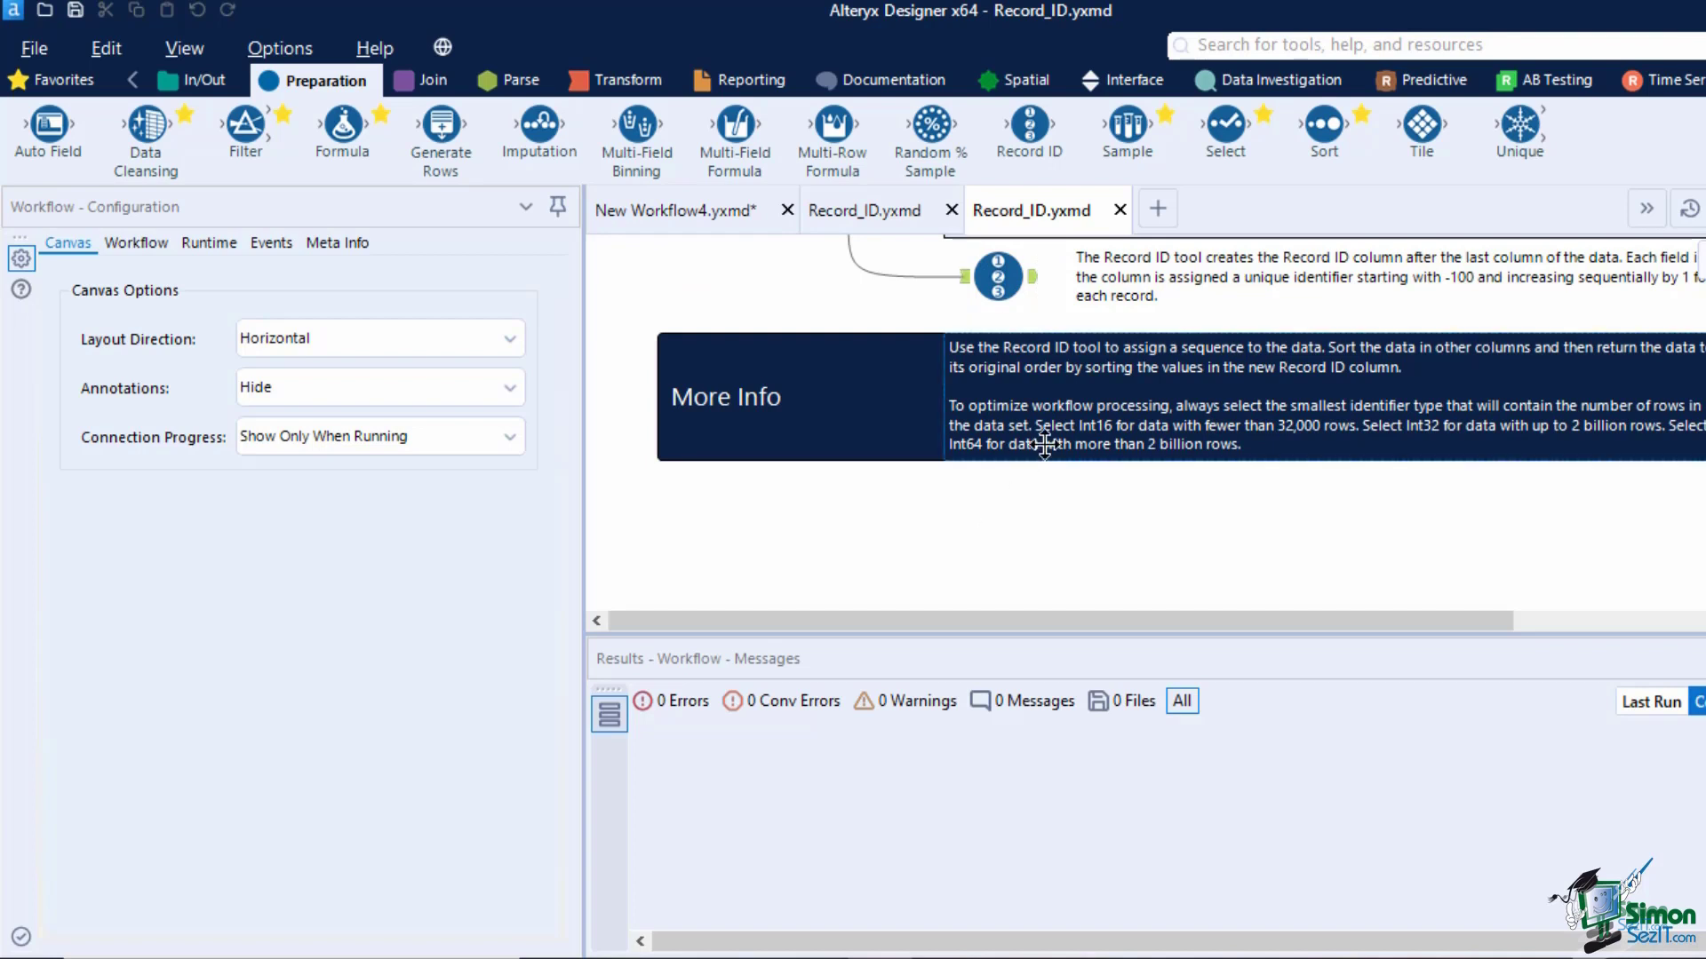
{"action": "left_click", "coordinate": [1120, 209]}
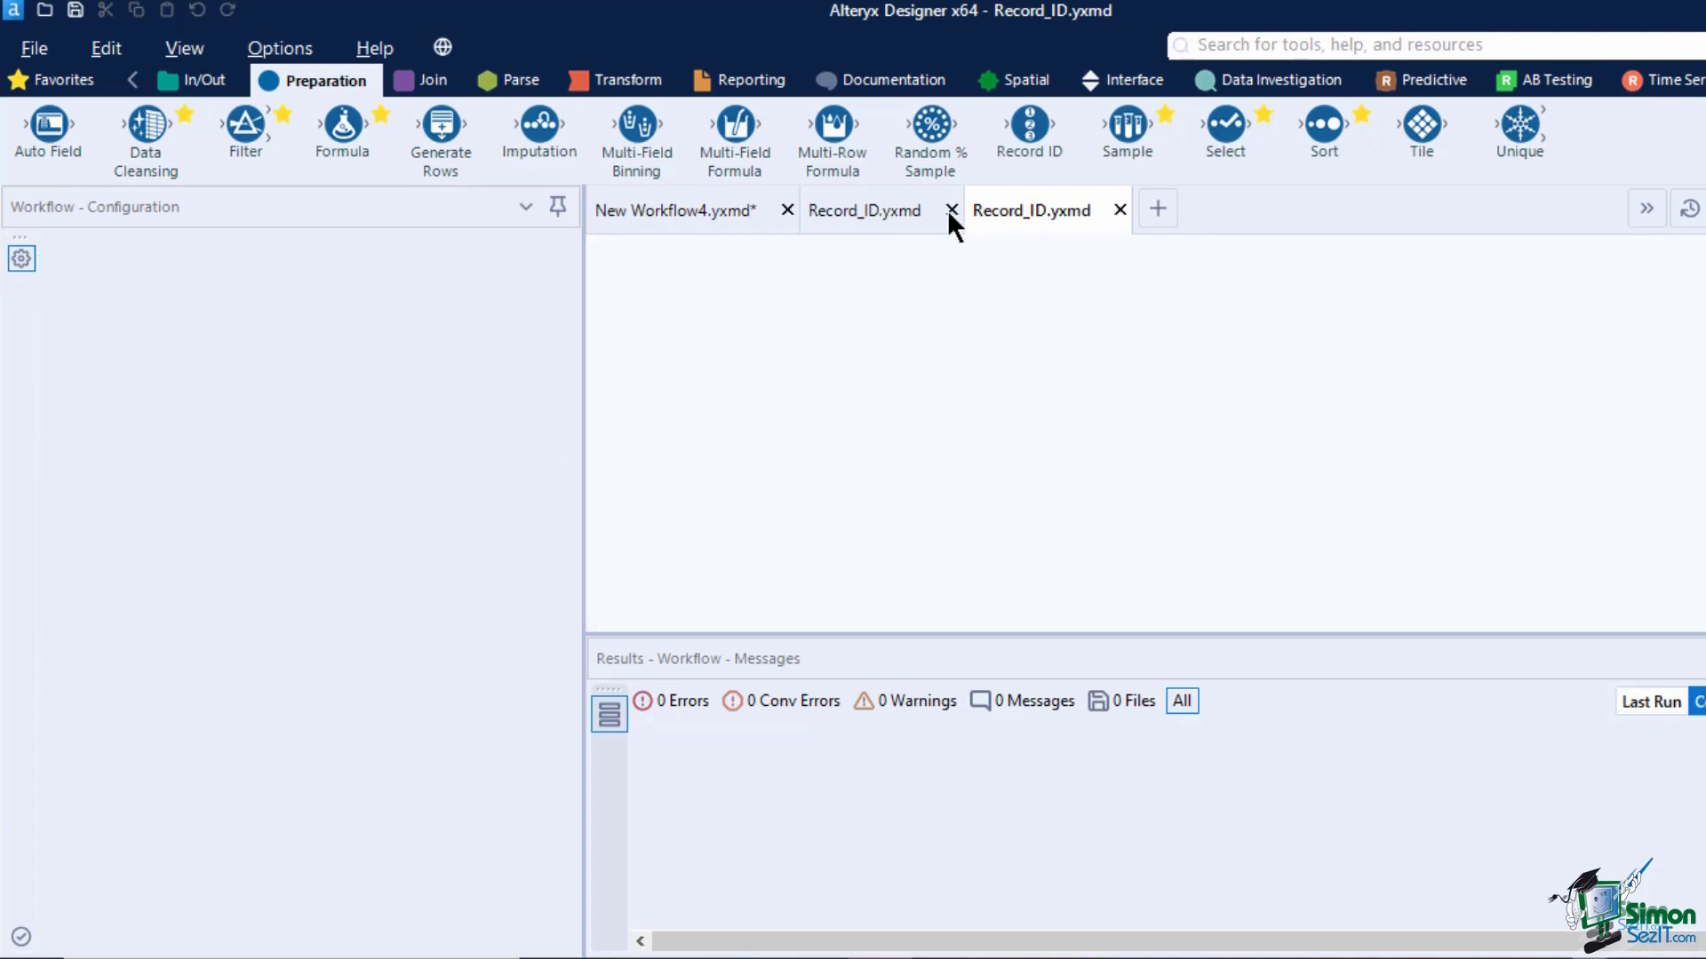
Step: Close the last Record ID example and pick Insert > Documentation from the canvas shortcut menu
{"action": "left_click", "coordinate": [951, 210]}
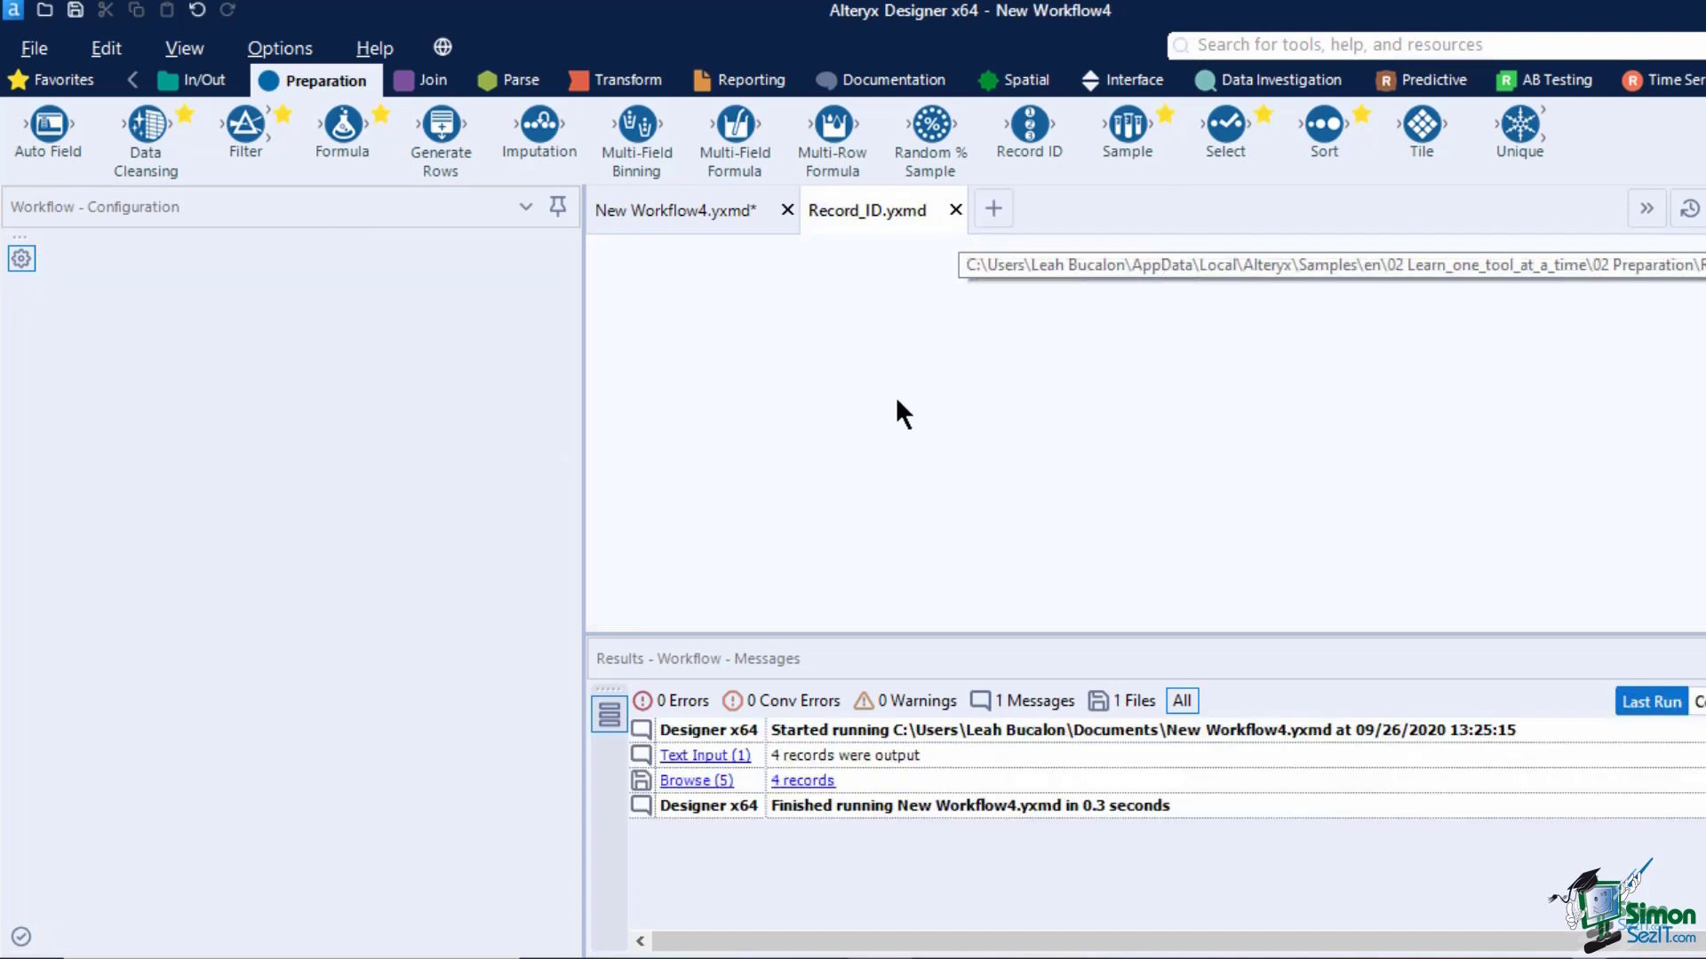
{"action": "right_click", "coordinate": [939, 472]}
{"action": "mouse_move", "coordinate": [1003, 526]}
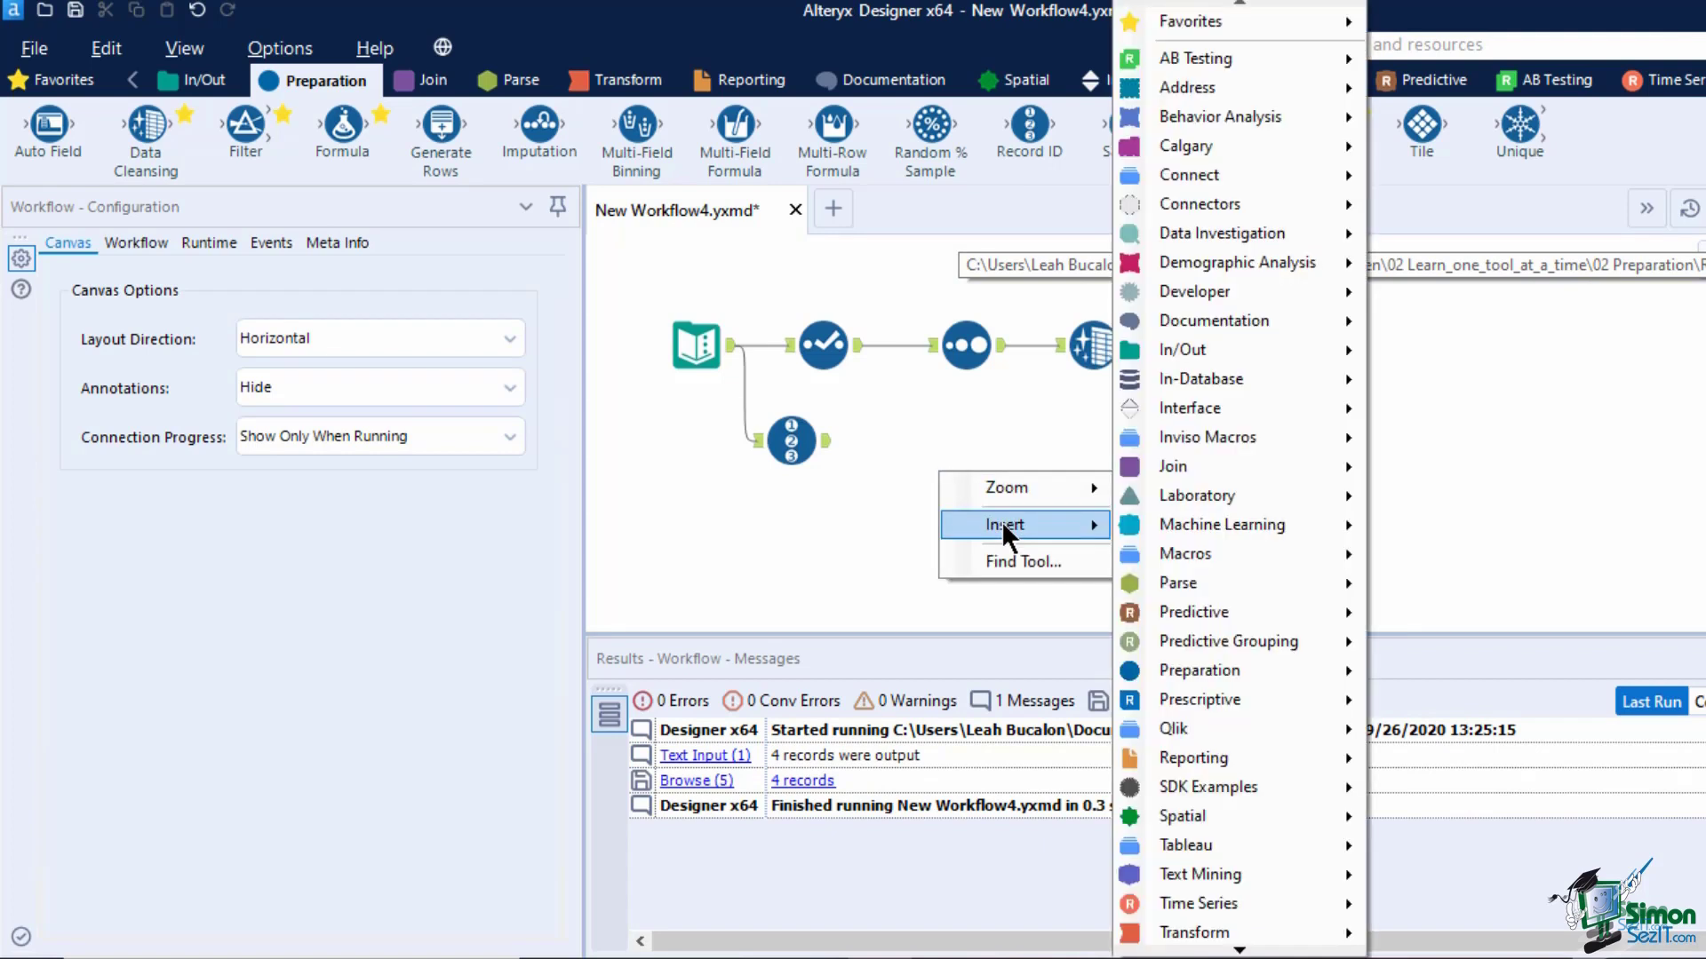
{"action": "mouse_move", "coordinate": [1262, 324]}
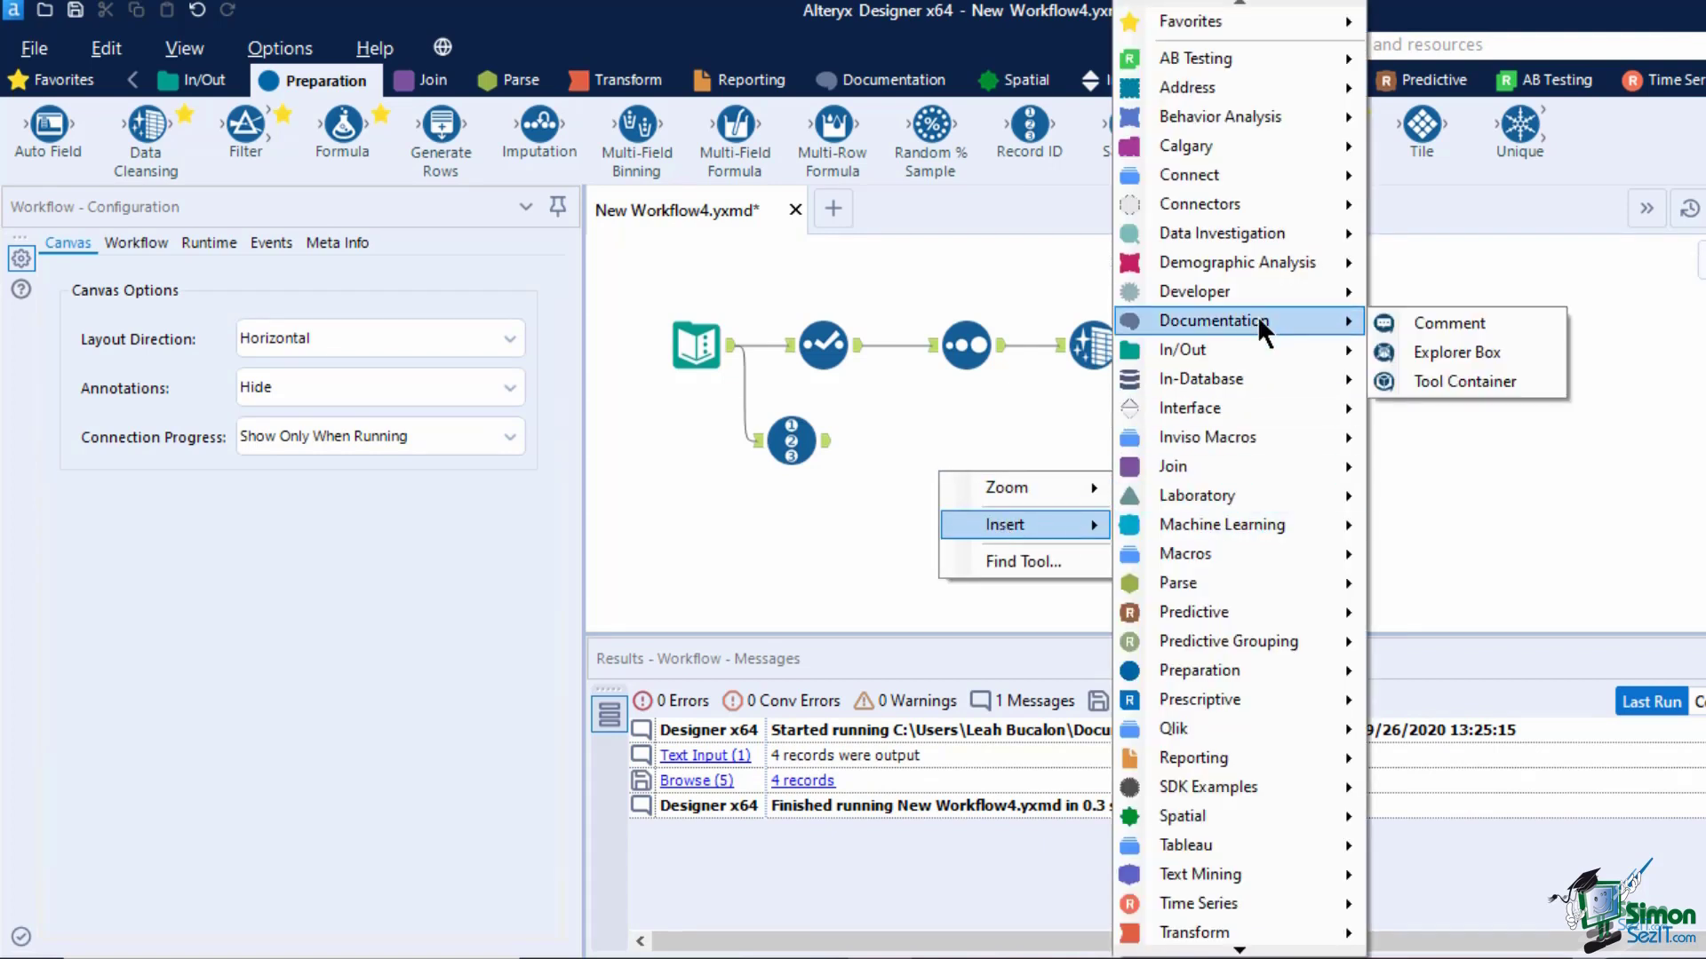
{"action": "left_click", "coordinate": [1406, 382]}
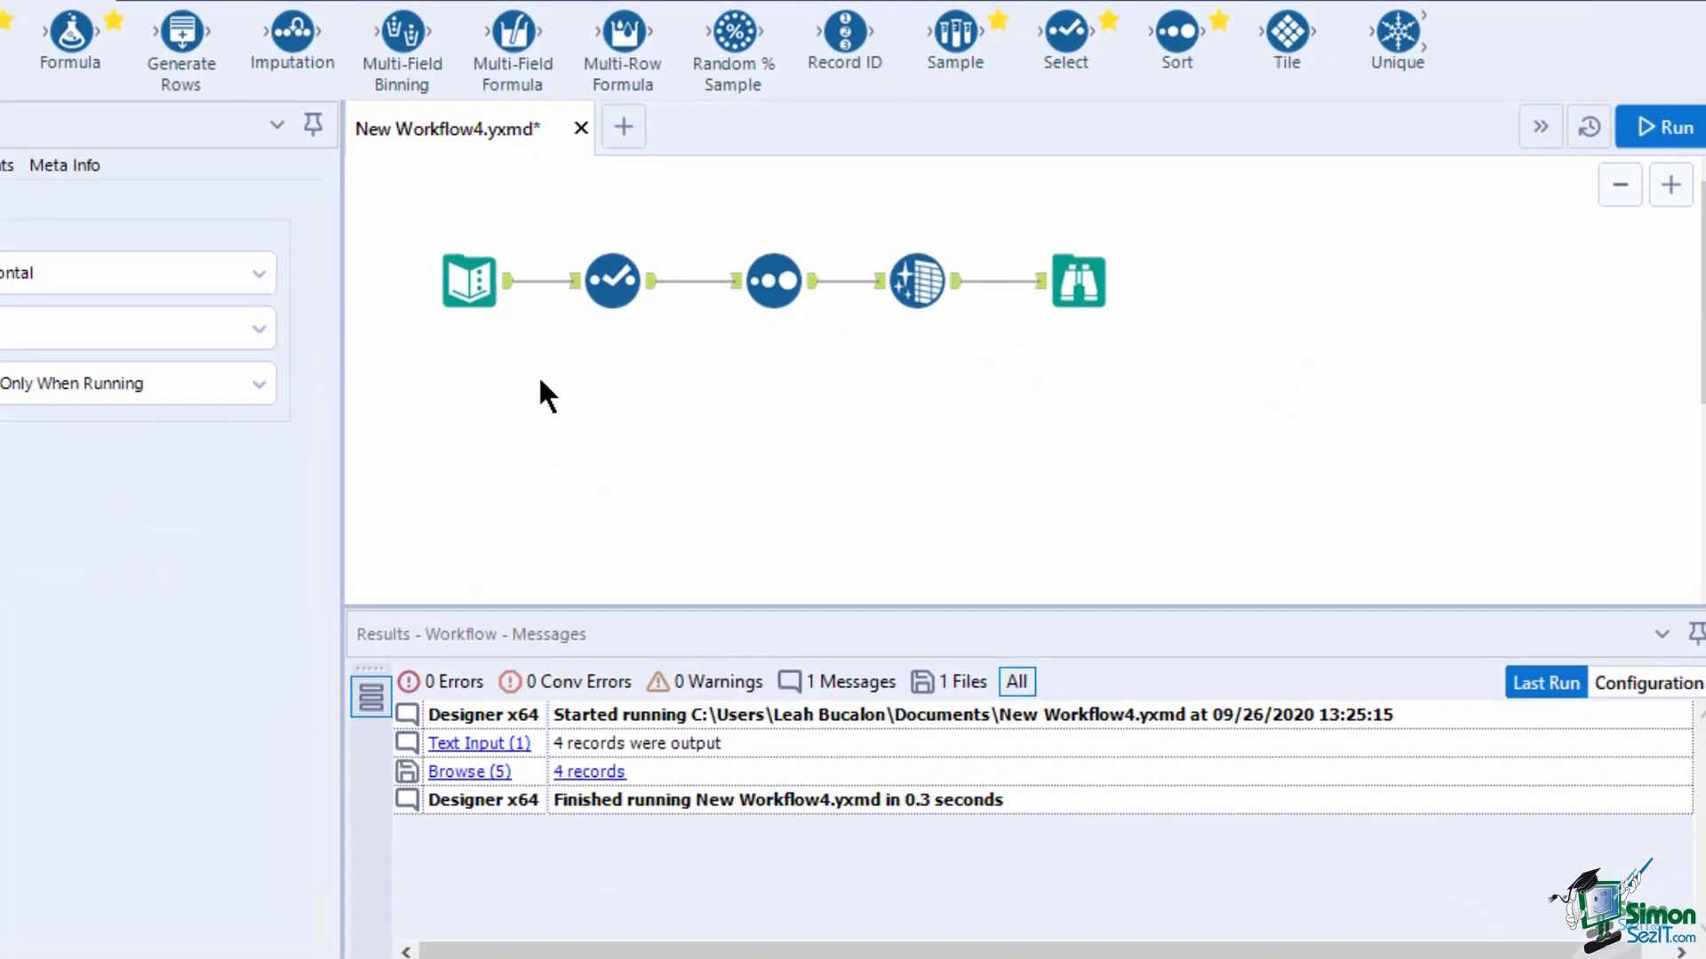
Step: Inspect the Select and Sort tools' settings and their results data
{"action": "left_click", "coordinate": [575, 285]}
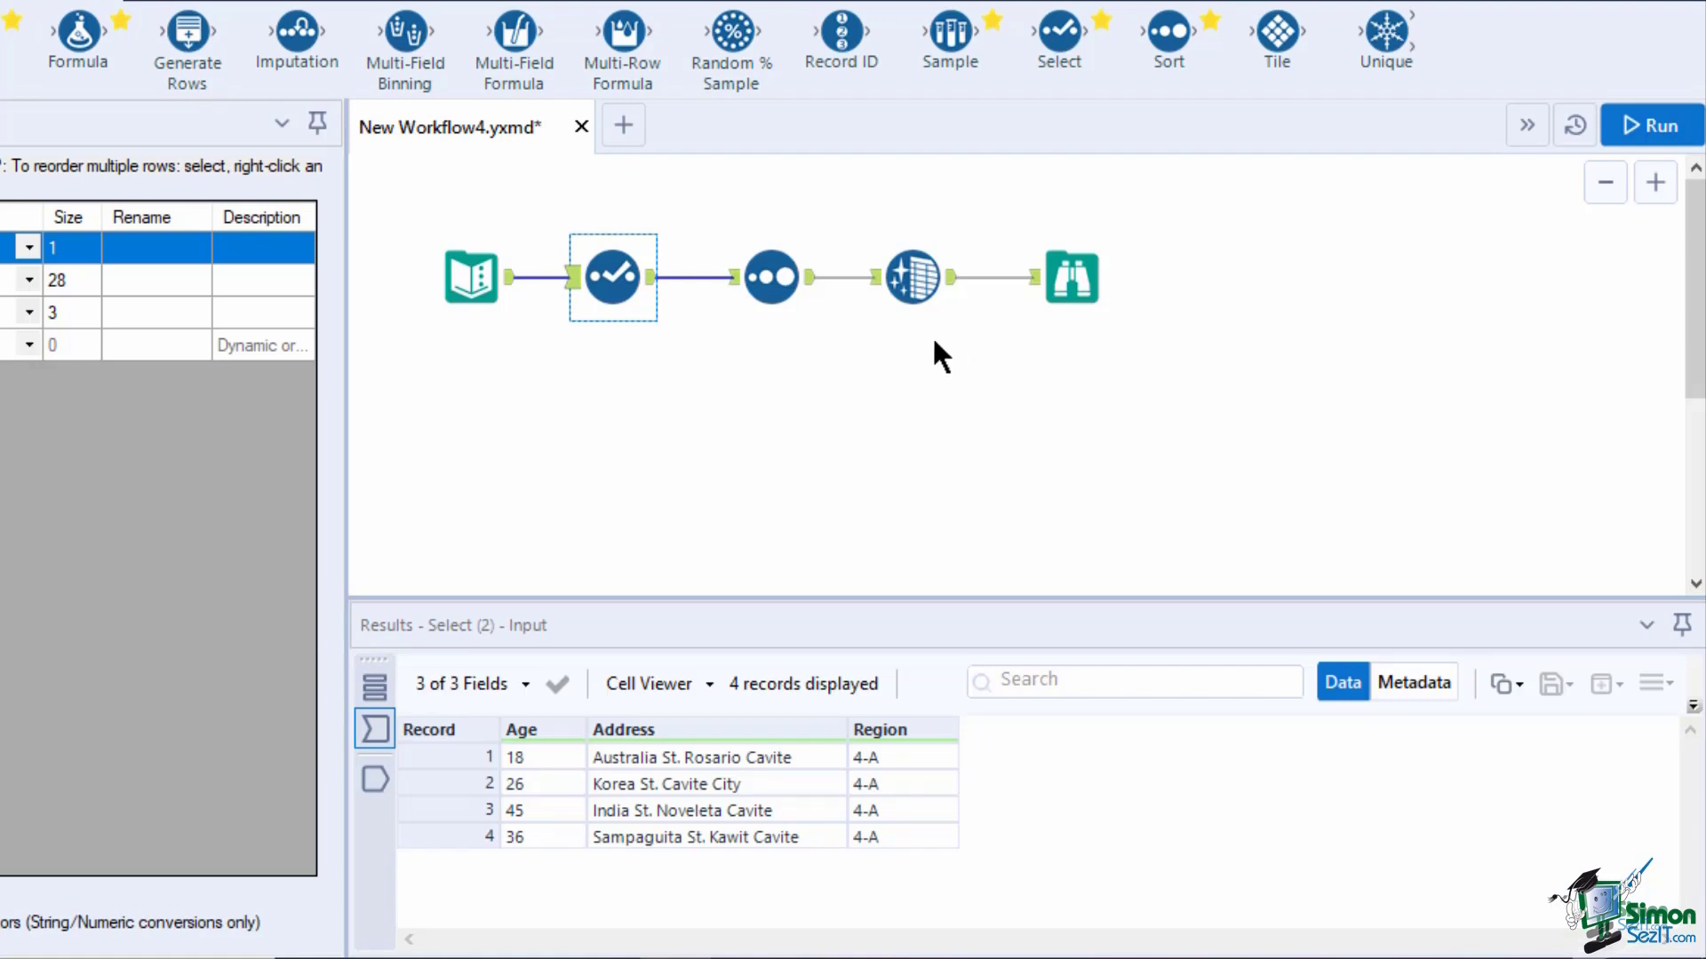
{"action": "left_click", "coordinate": [816, 293]}
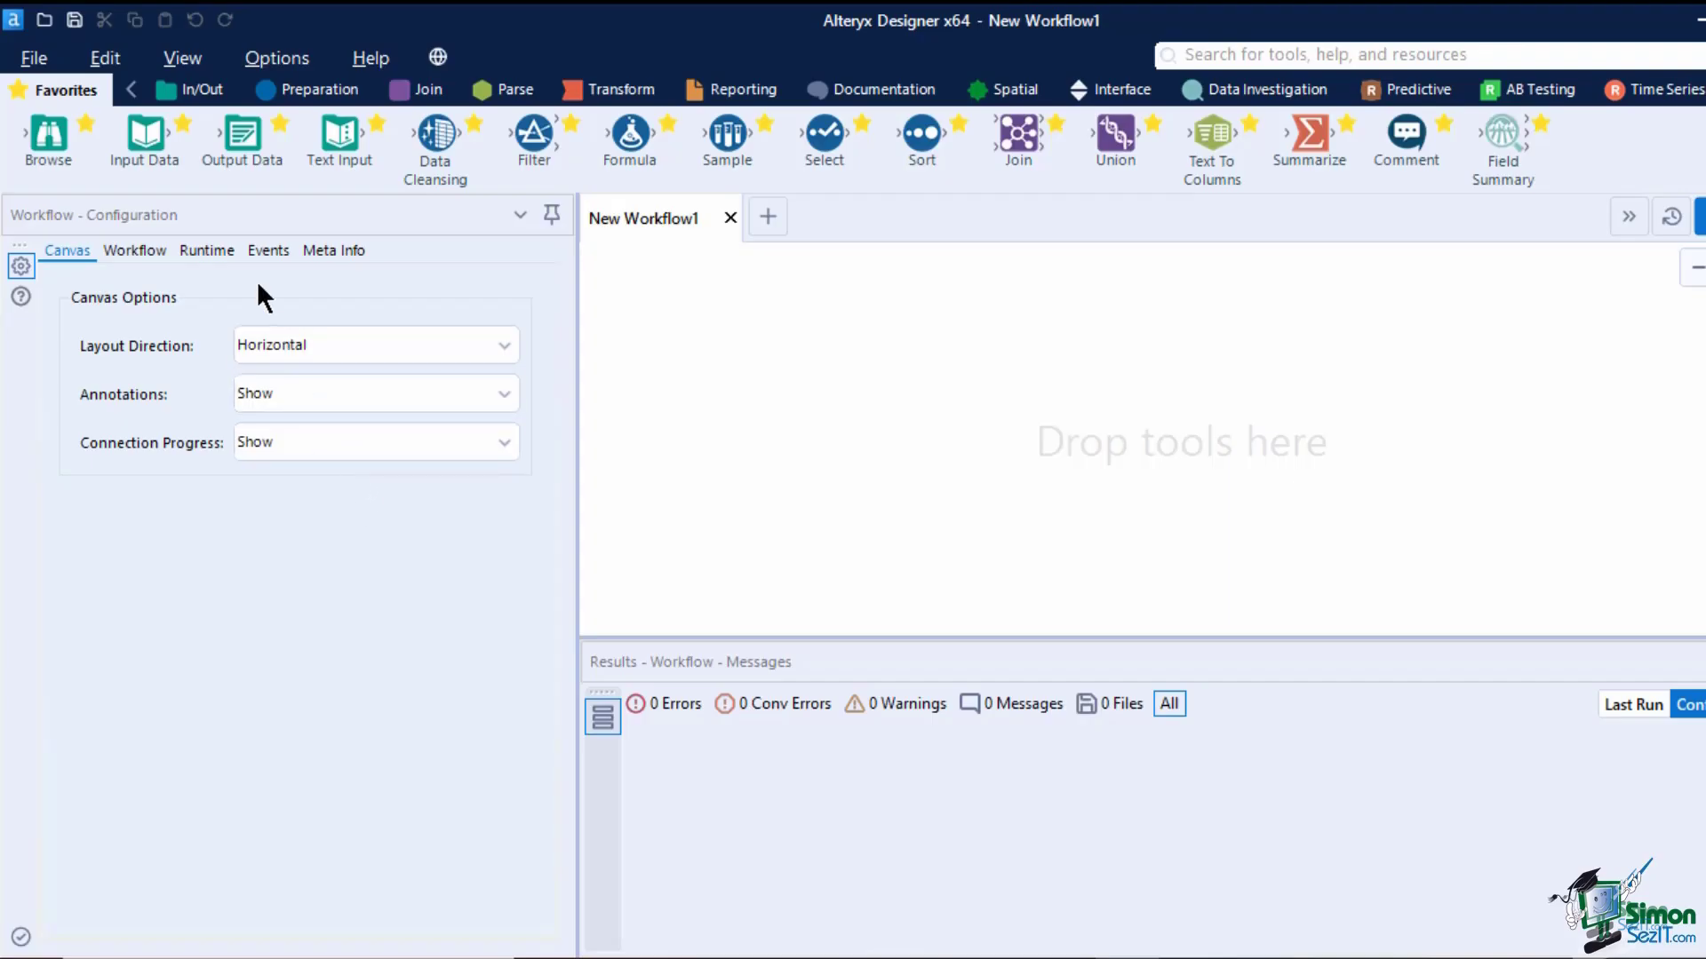
Step: Place an Input Data tool from the In/Out palette and show its data connections list
{"action": "left_click", "coordinate": [200, 93]}
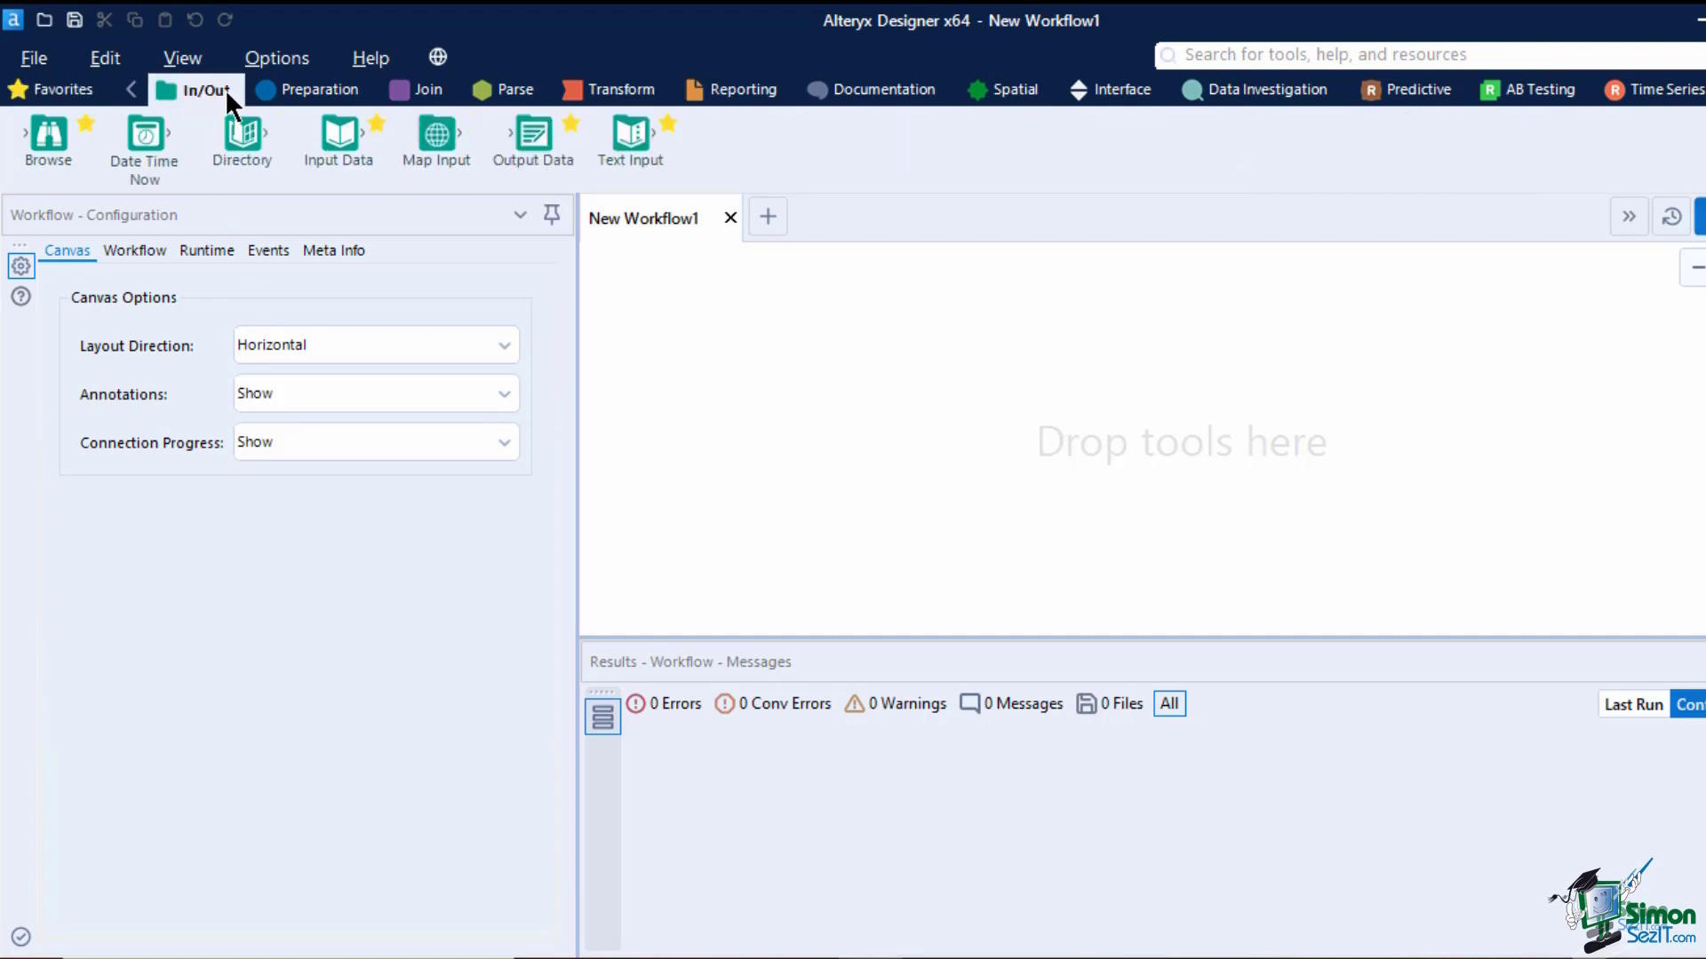
{"action": "left_click_drag", "start_coordinate": [339, 133], "coordinate": [670, 320]}
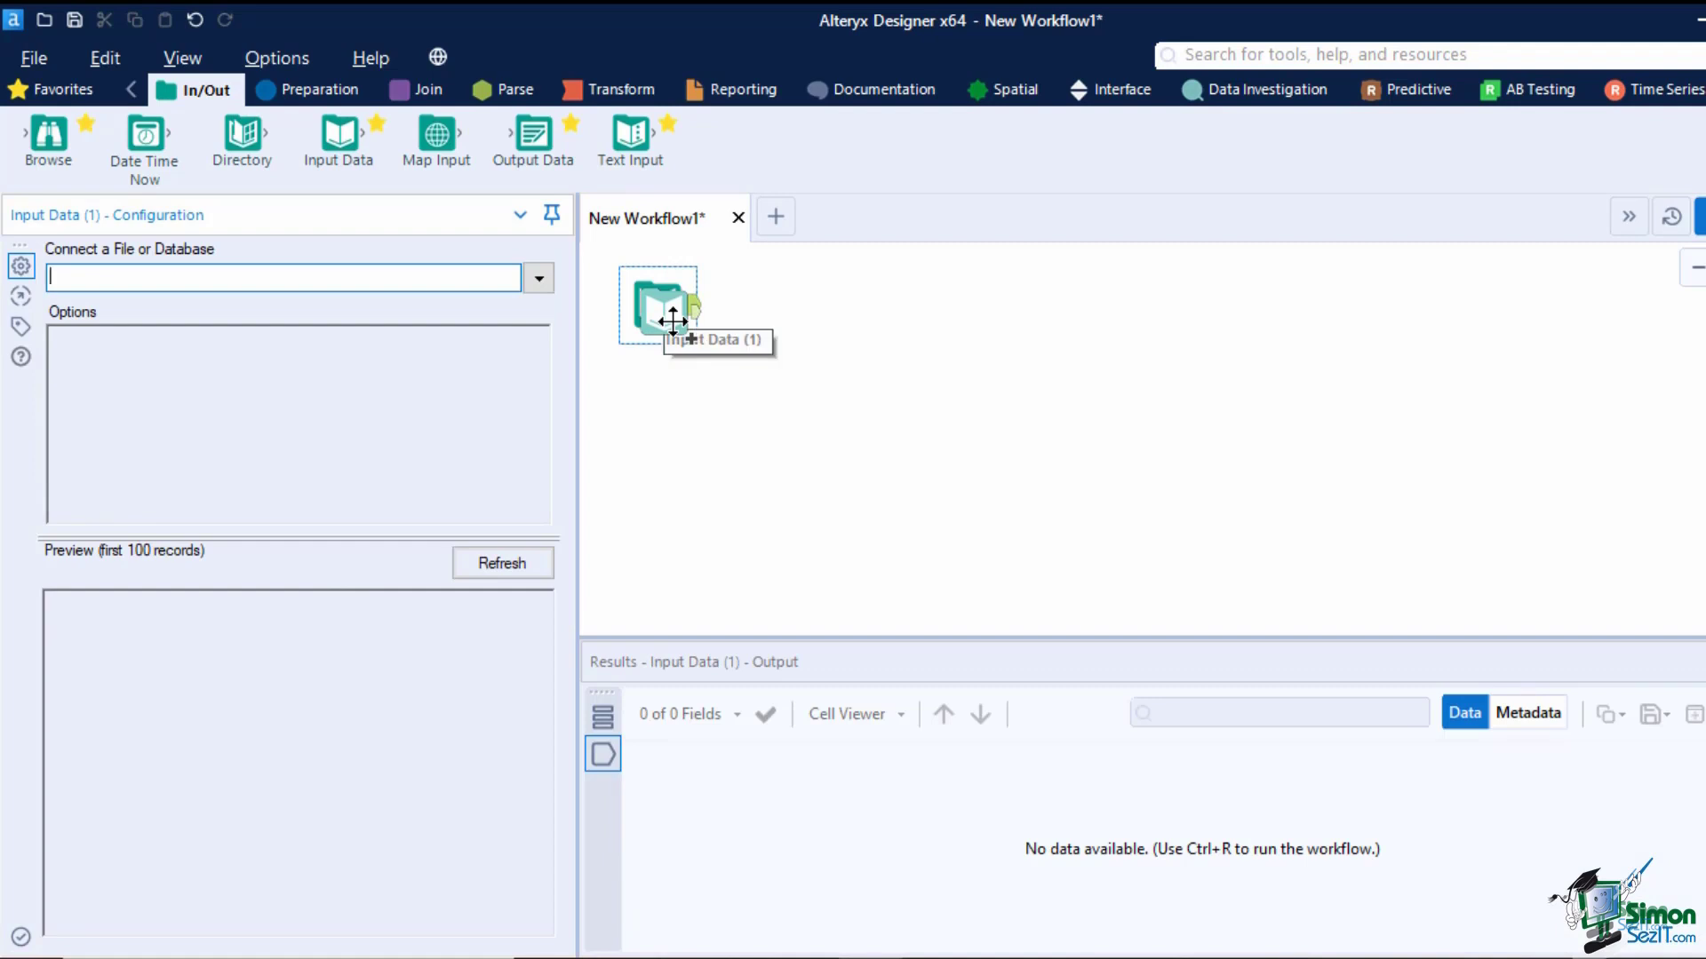
{"action": "left_click", "coordinate": [538, 281]}
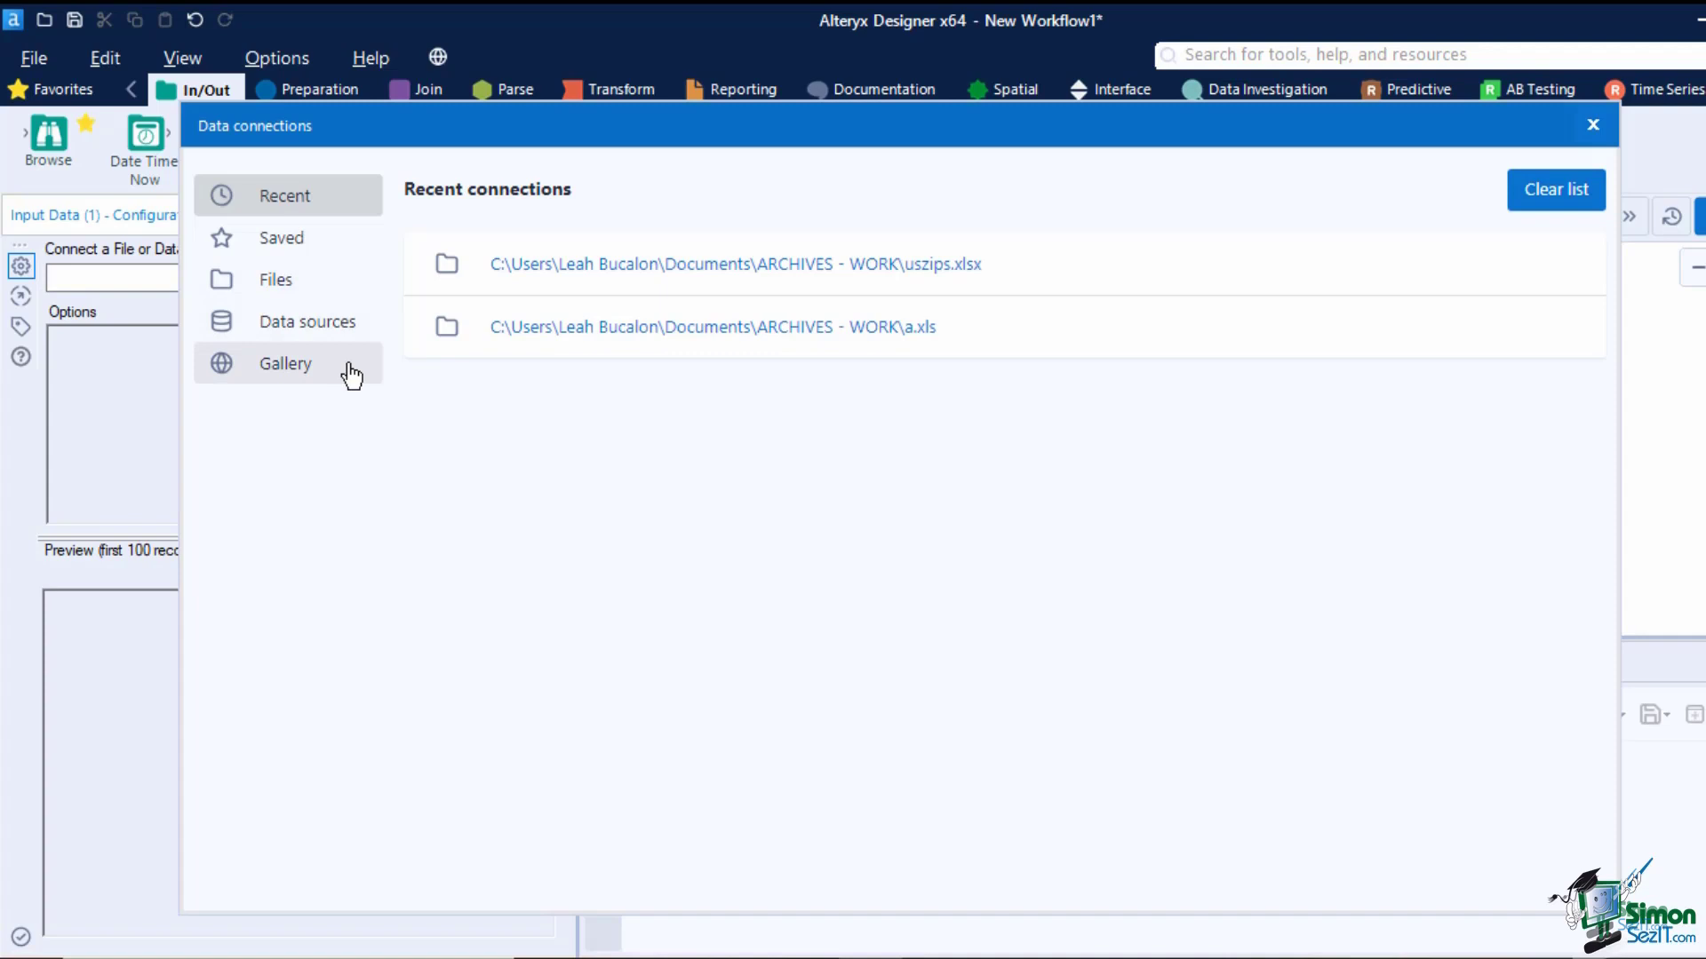
Step: Pick uszips.xlsx as the data file via Files > Select file in Data connections
{"action": "left_click", "coordinate": [346, 285]}
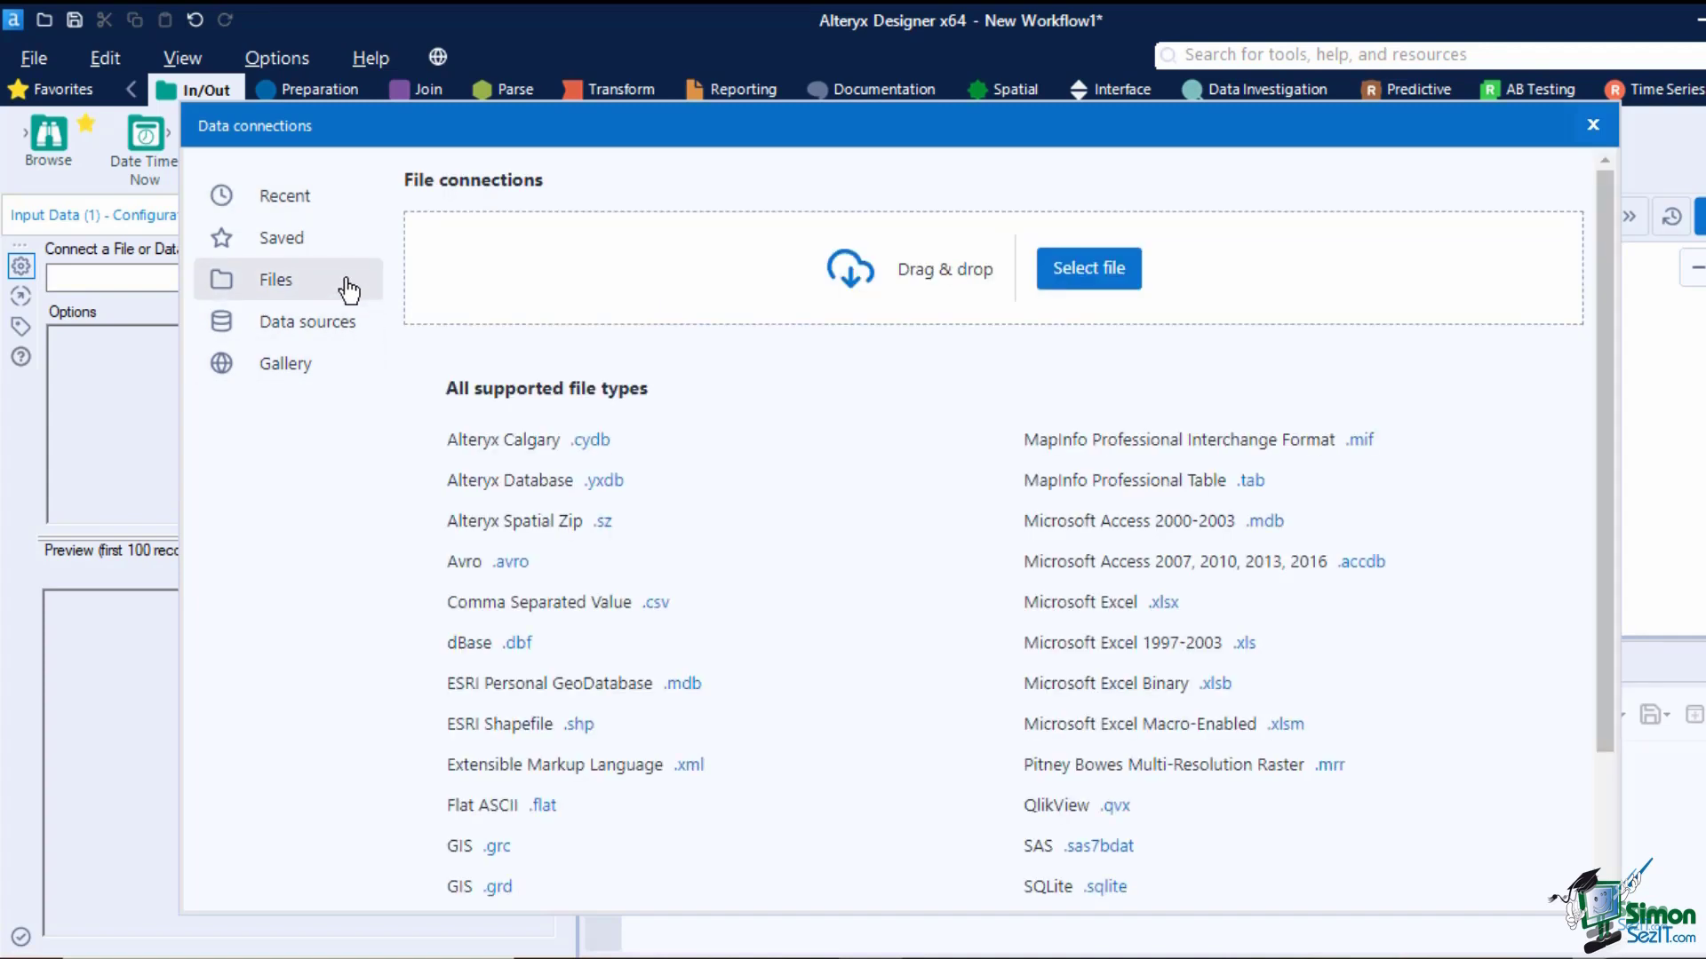
{"action": "left_click", "coordinate": [355, 328]}
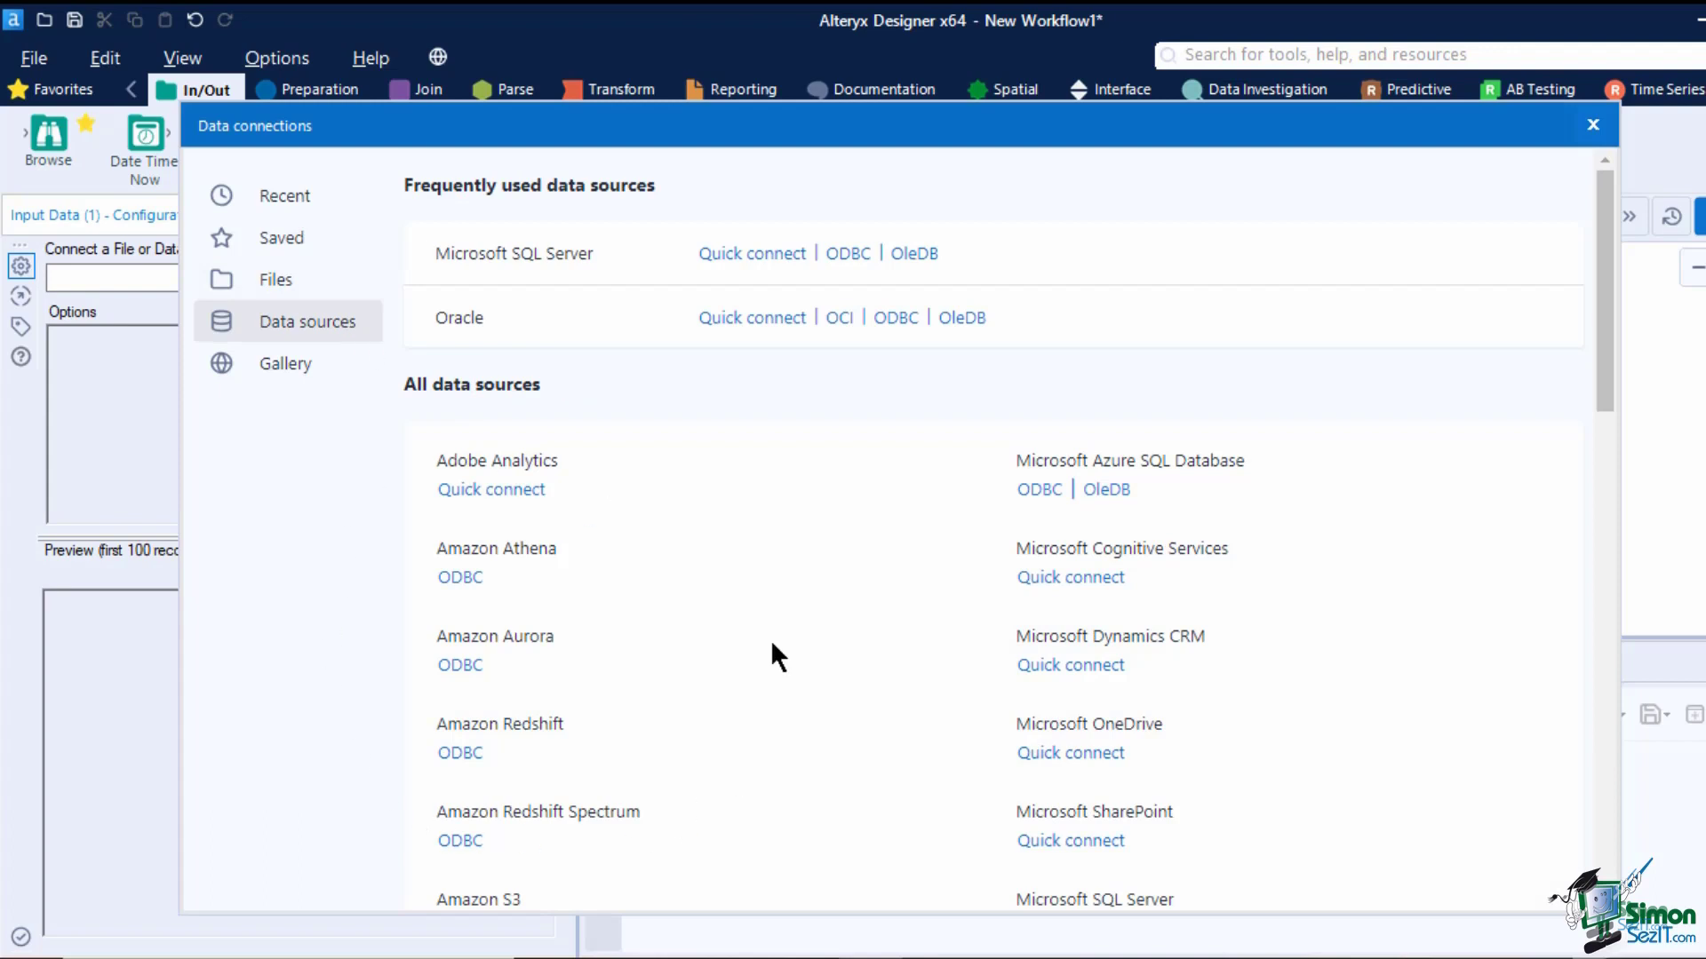
{"action": "left_click", "coordinate": [339, 286]}
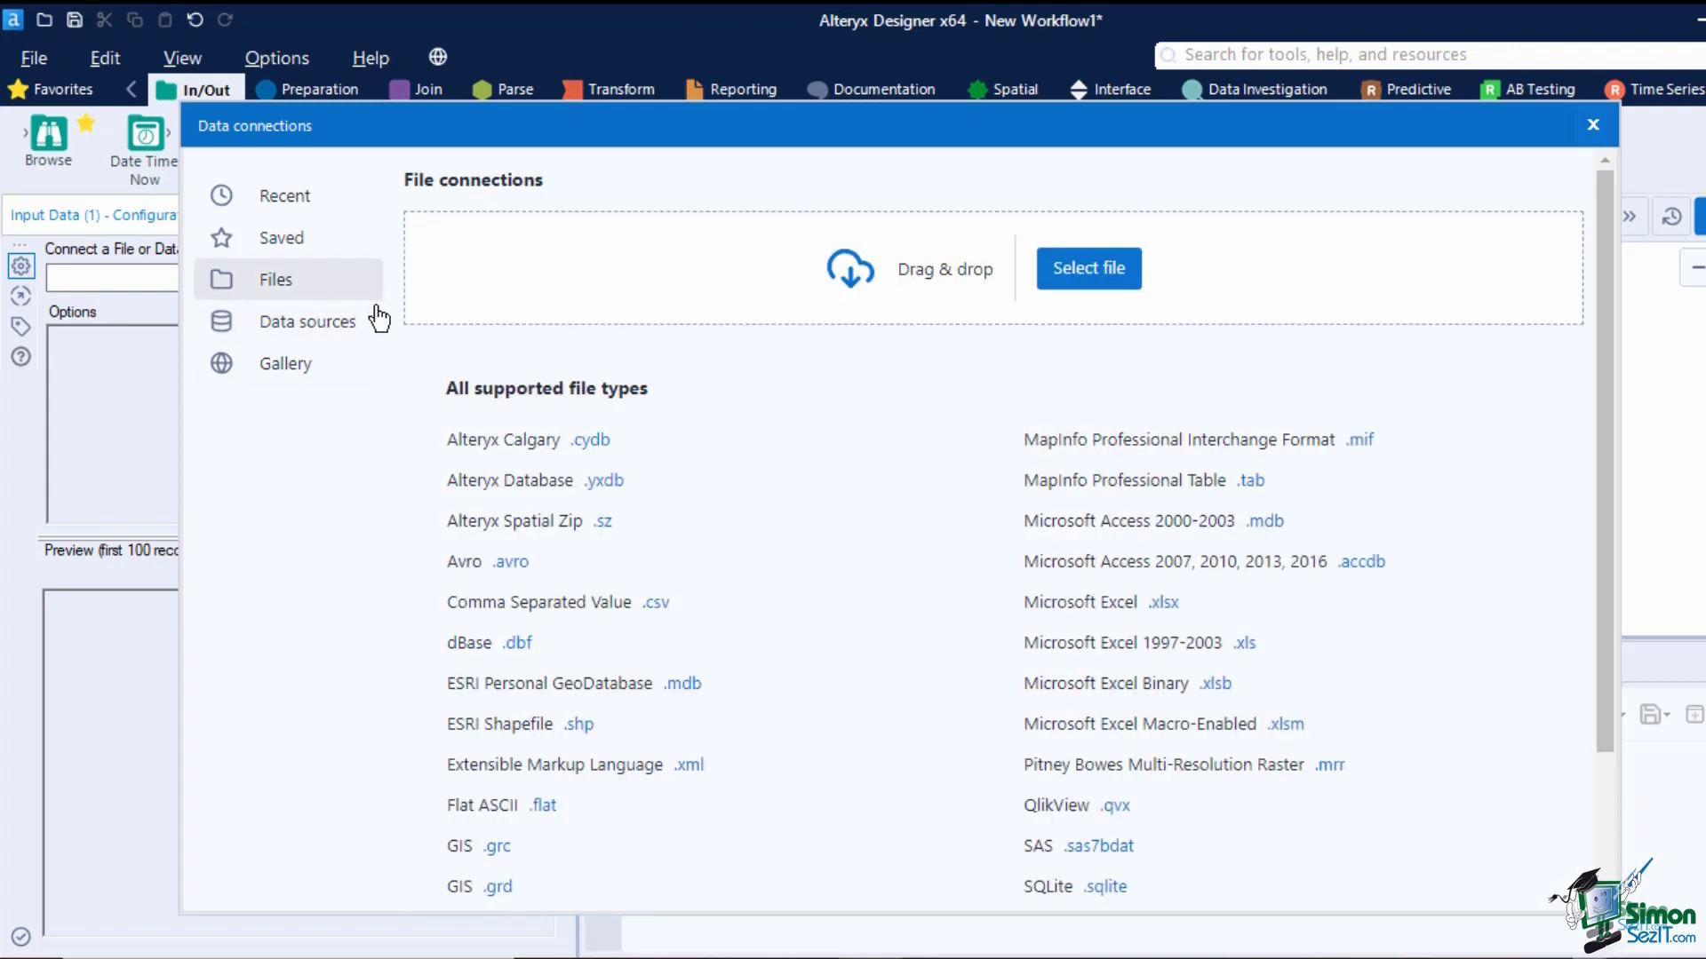
{"action": "left_click", "coordinate": [1066, 270]}
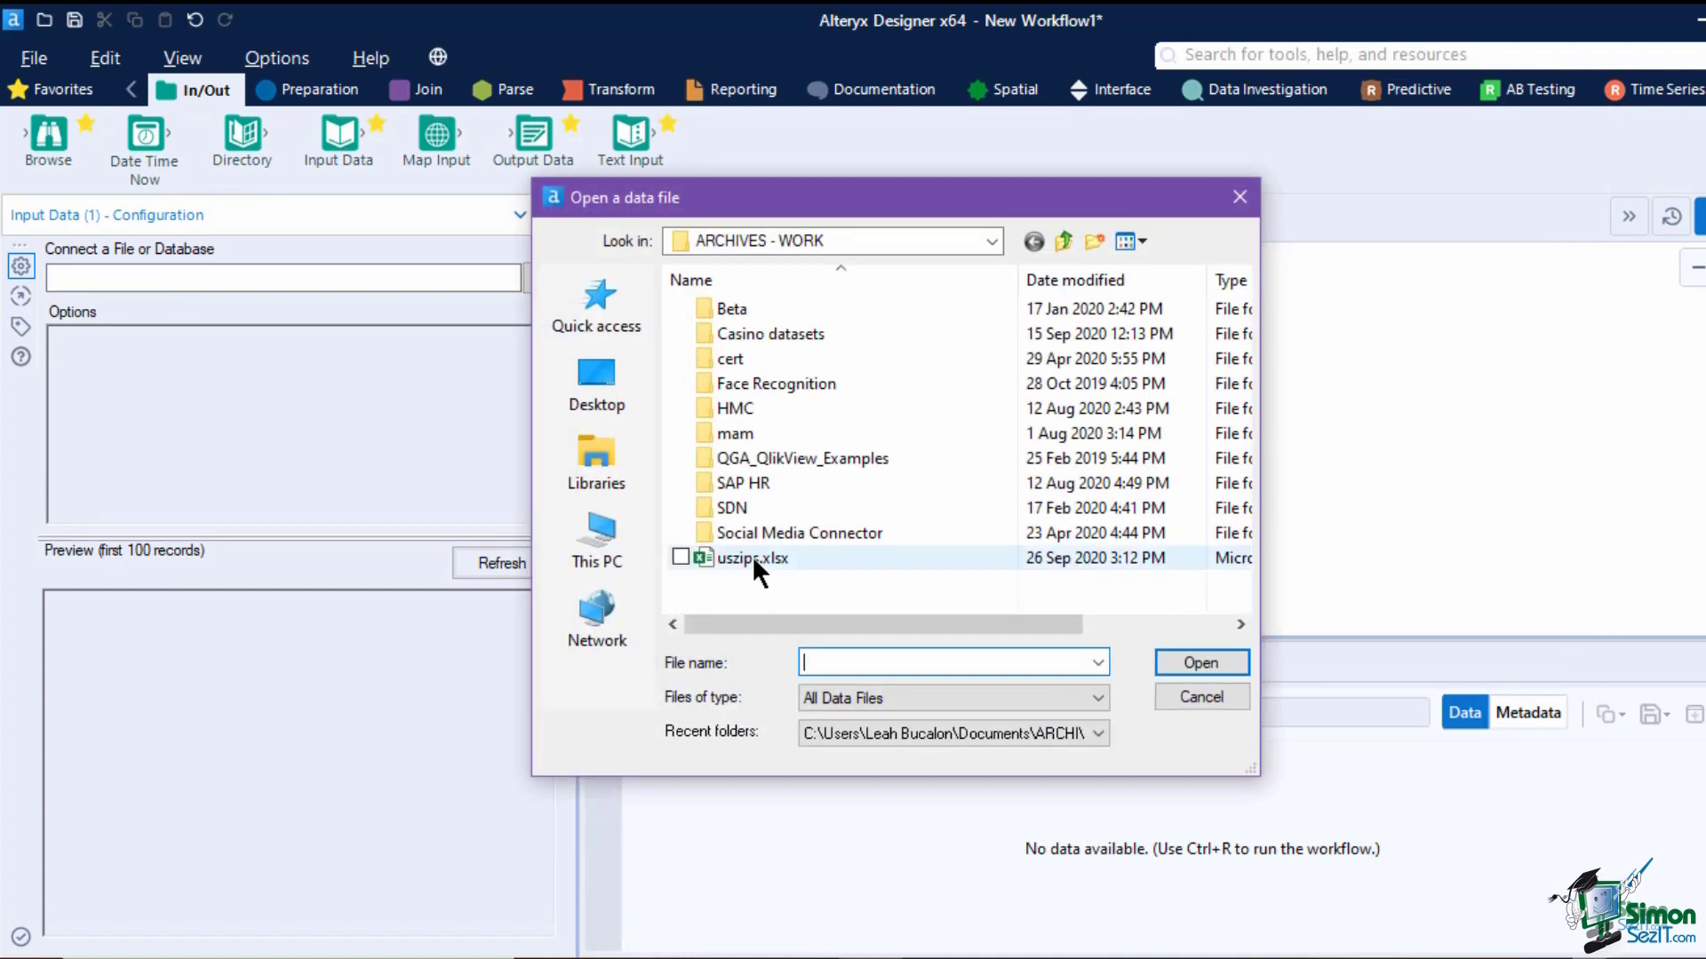
{"action": "left_click", "coordinate": [752, 556]}
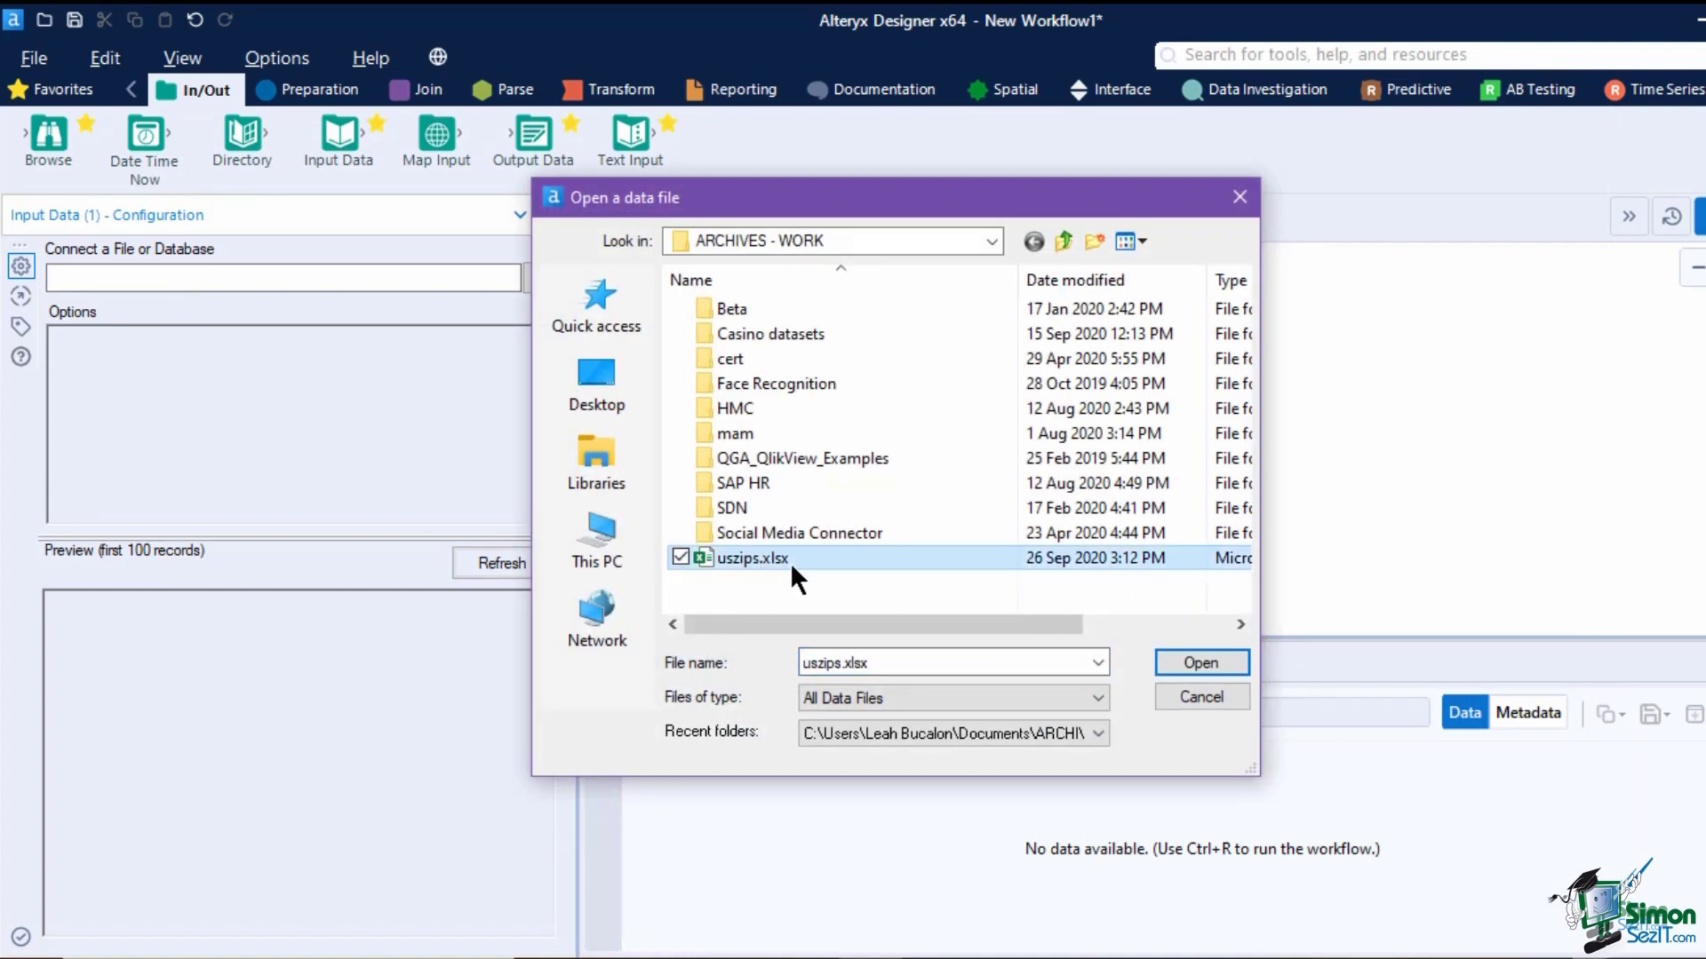
{"action": "left_click", "coordinate": [1192, 663]}
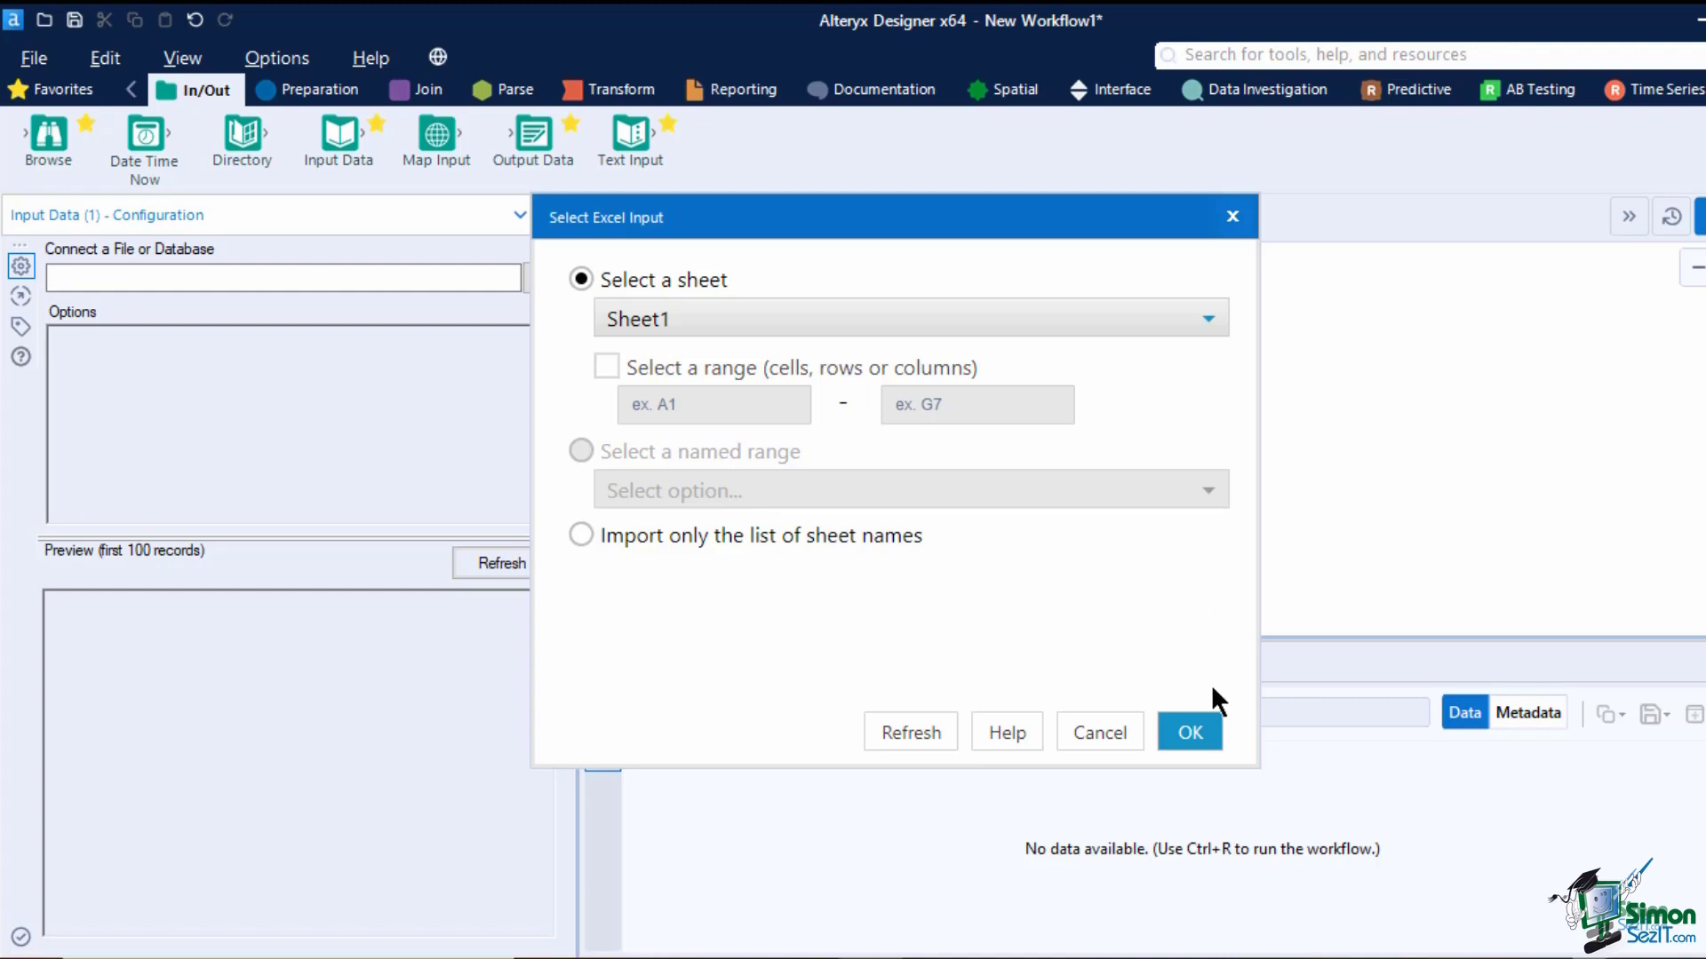
Step: Confirm Sheet1 of uszips.xlsx as the sheet to read into the Input Data tool
{"action": "left_click", "coordinate": [1191, 728]}
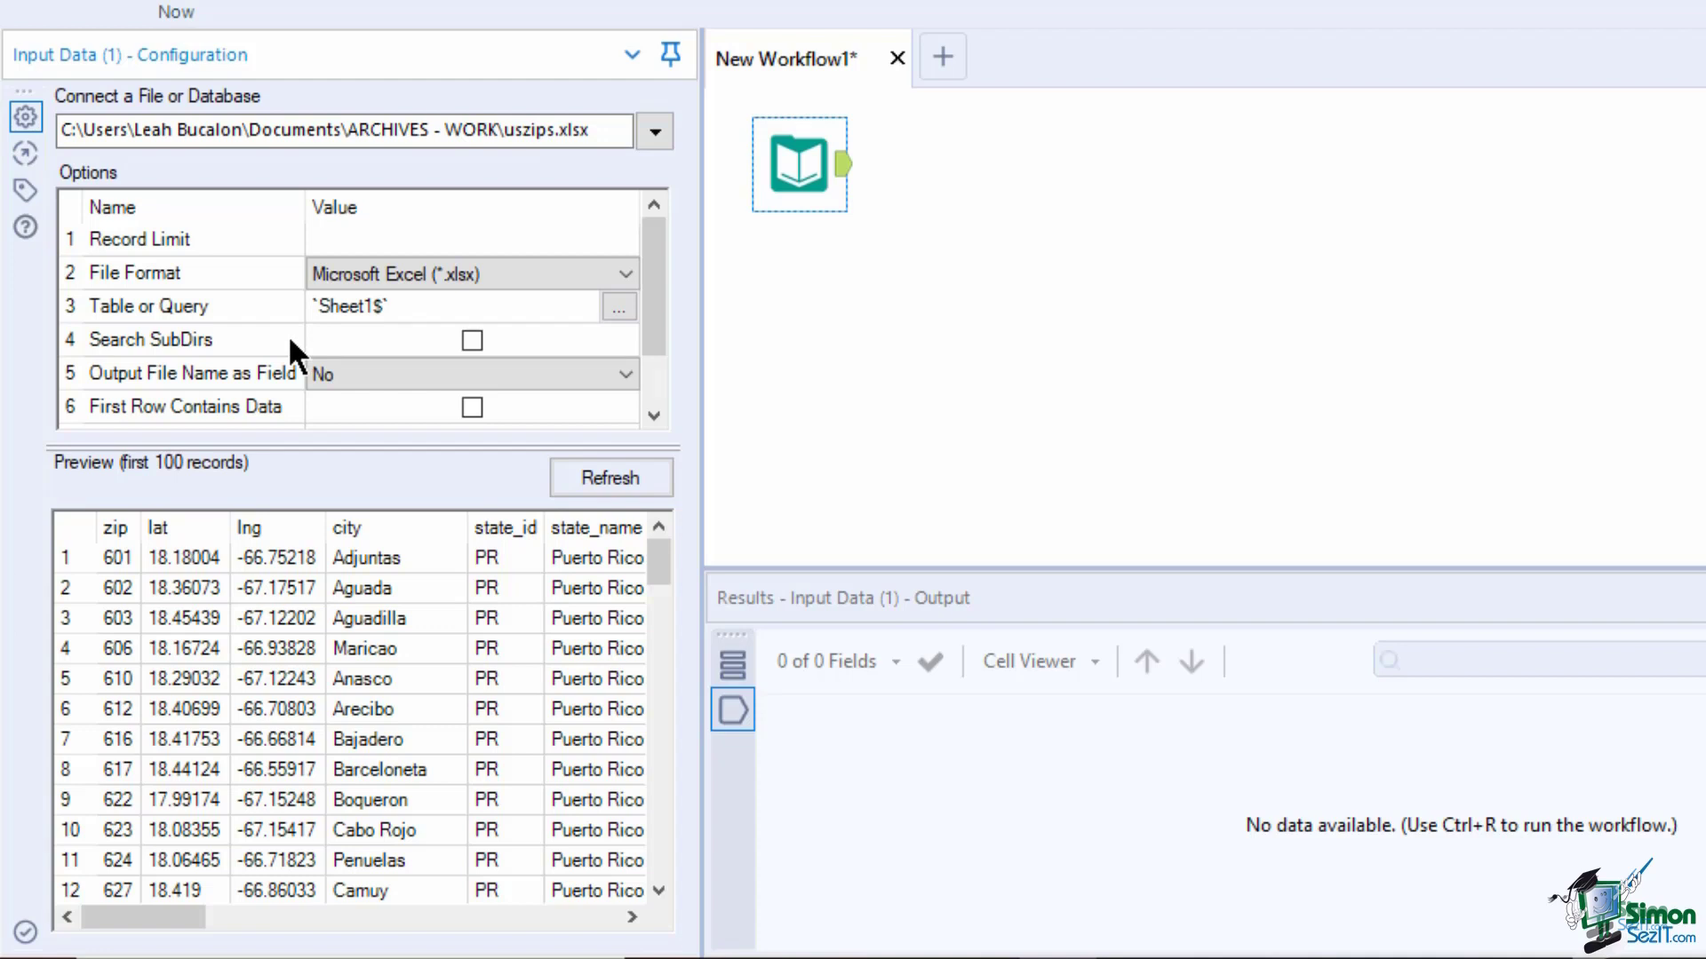
{"action": "scroll", "coordinate": [288, 334], "scroll_direction": "down", "scroll_amount": 1}
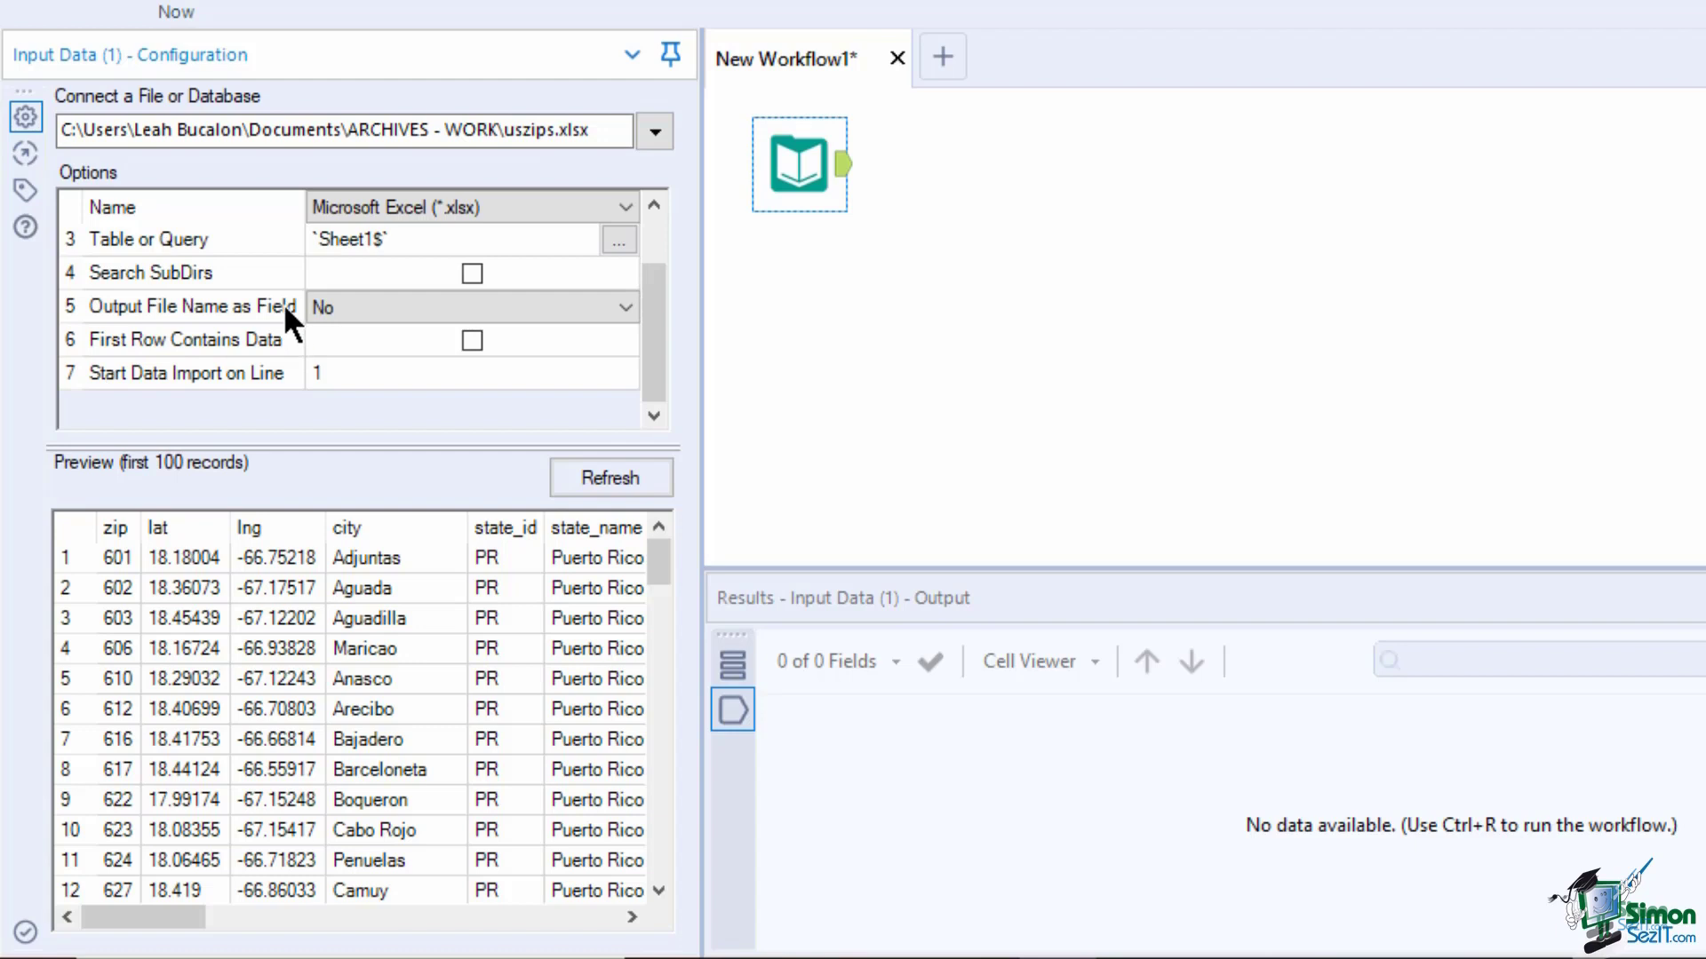
{"action": "left_click", "coordinate": [322, 306]}
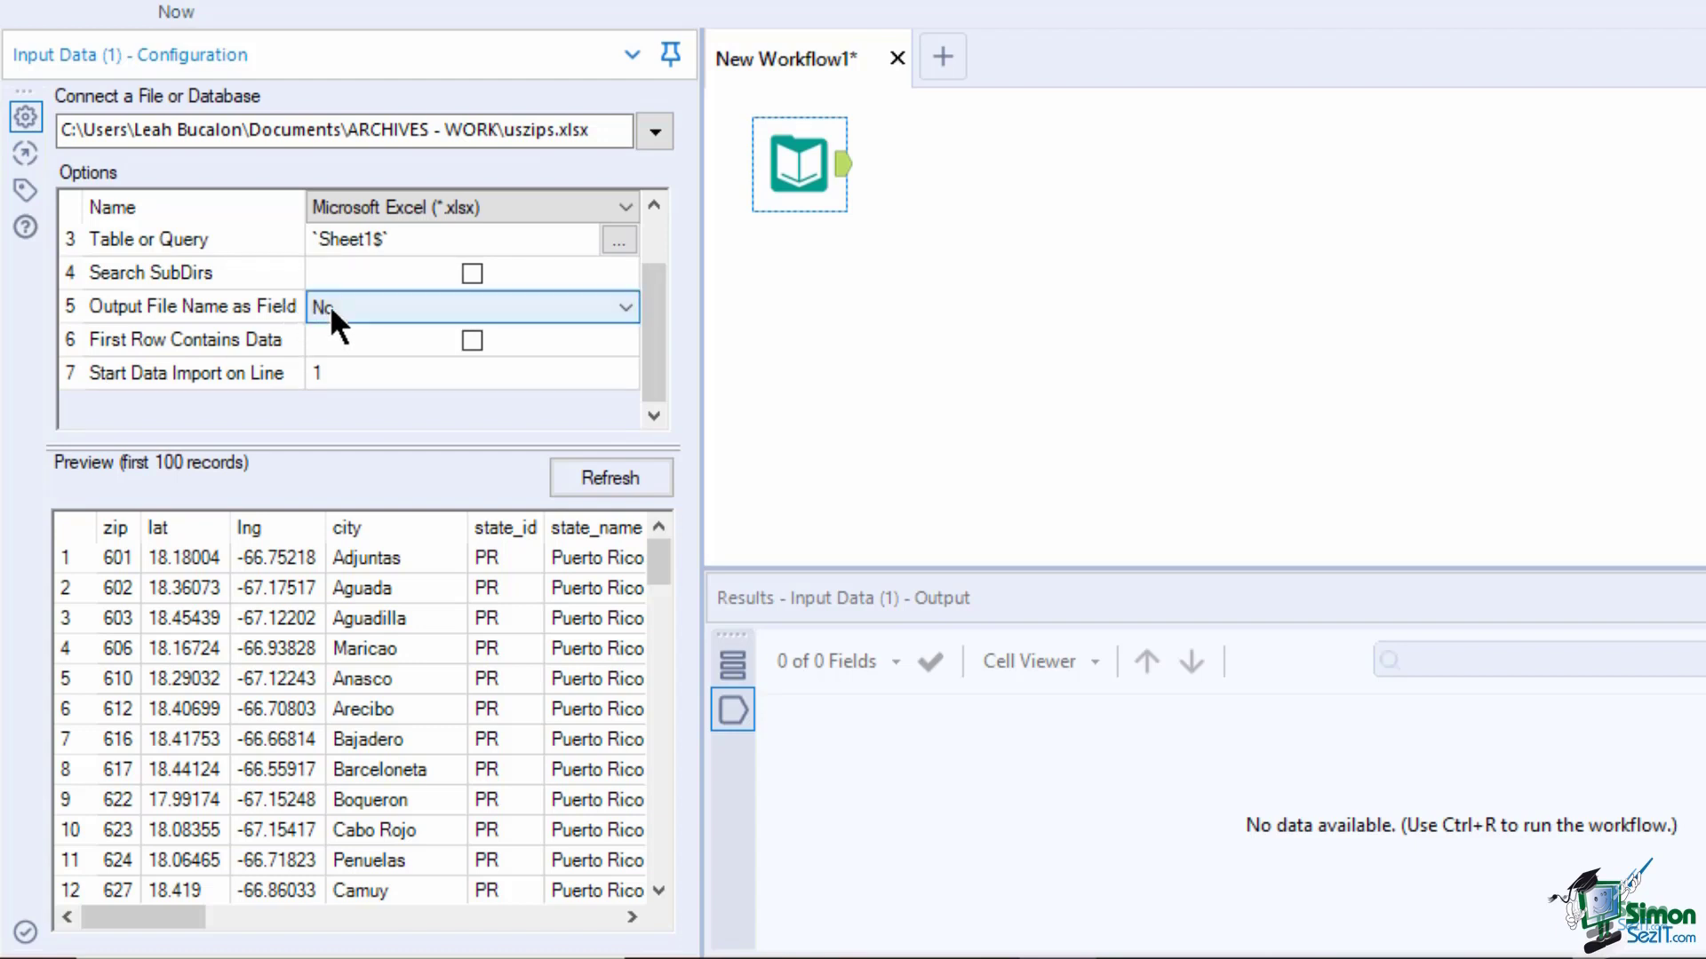
{"action": "left_click", "coordinate": [329, 306]}
{"action": "left_click", "coordinate": [329, 306]}
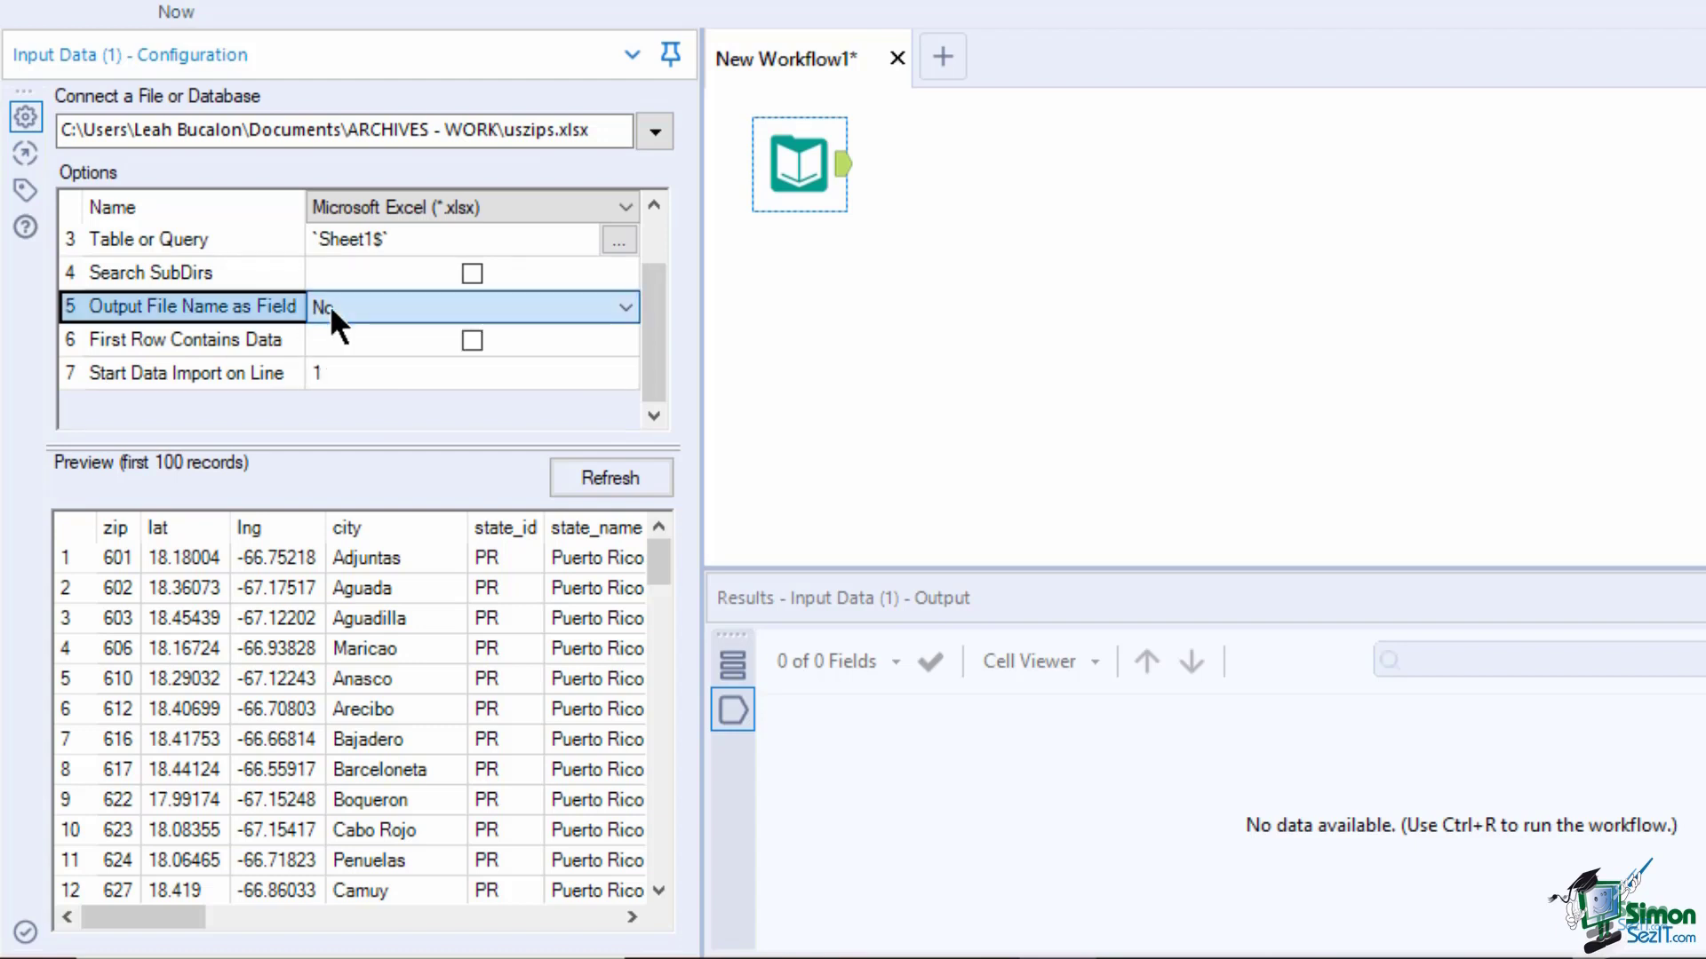
{"action": "left_click", "coordinate": [283, 339]}
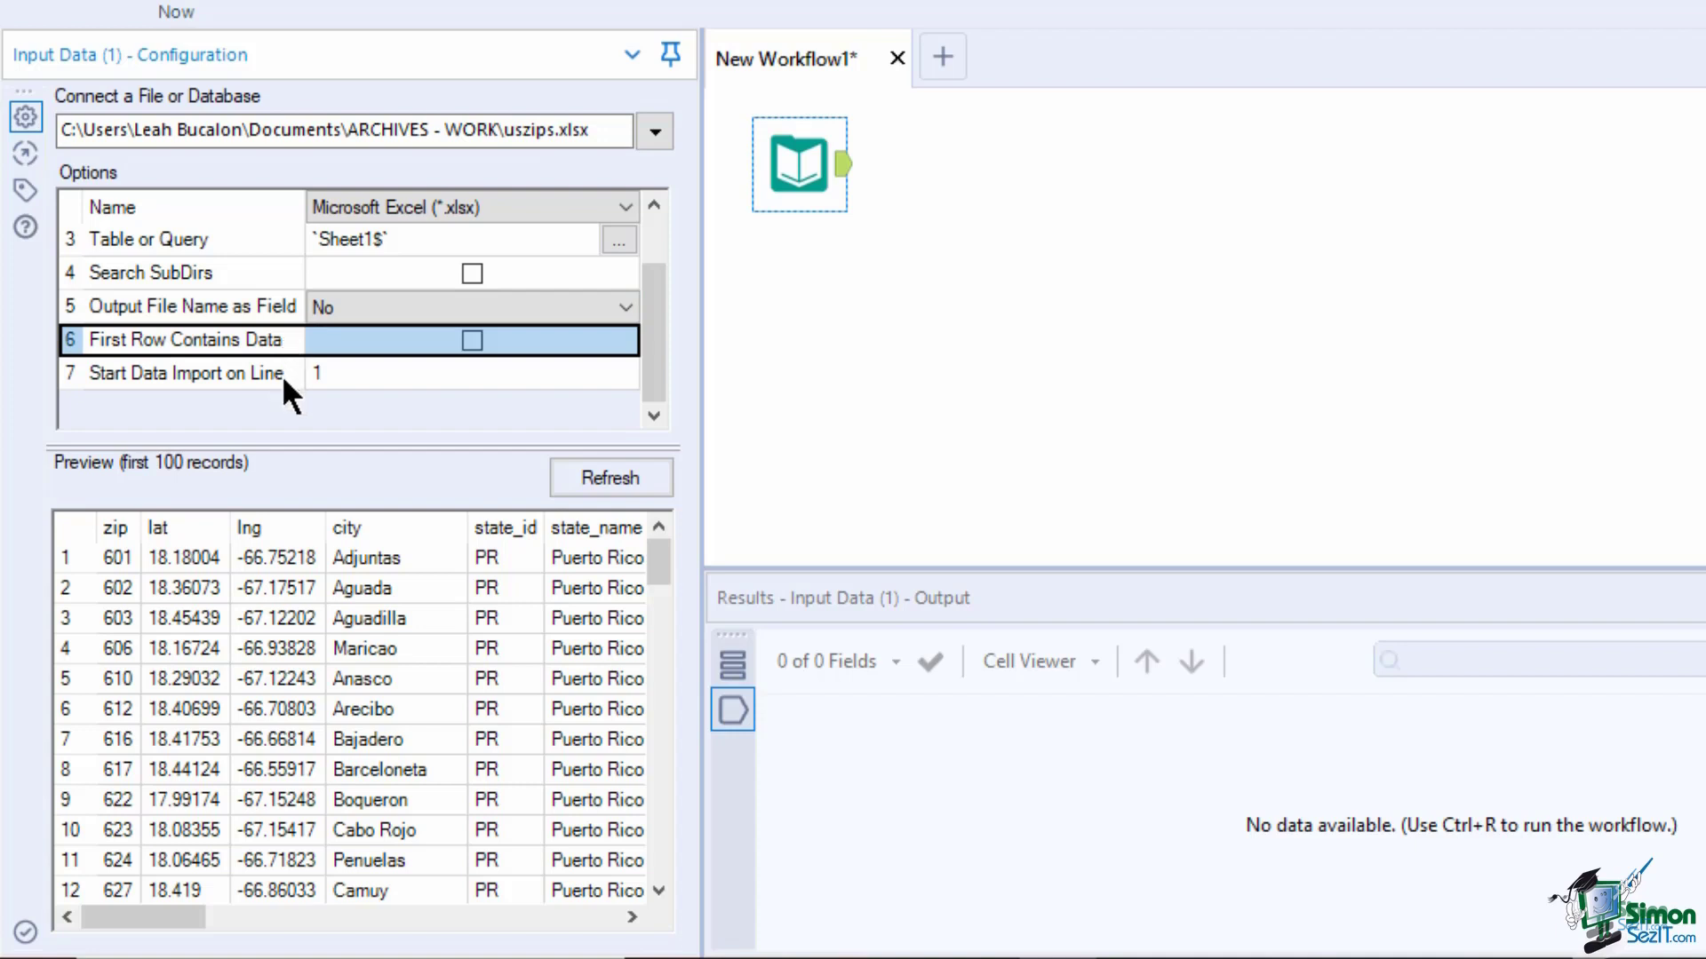
{"action": "left_click", "coordinate": [283, 373]}
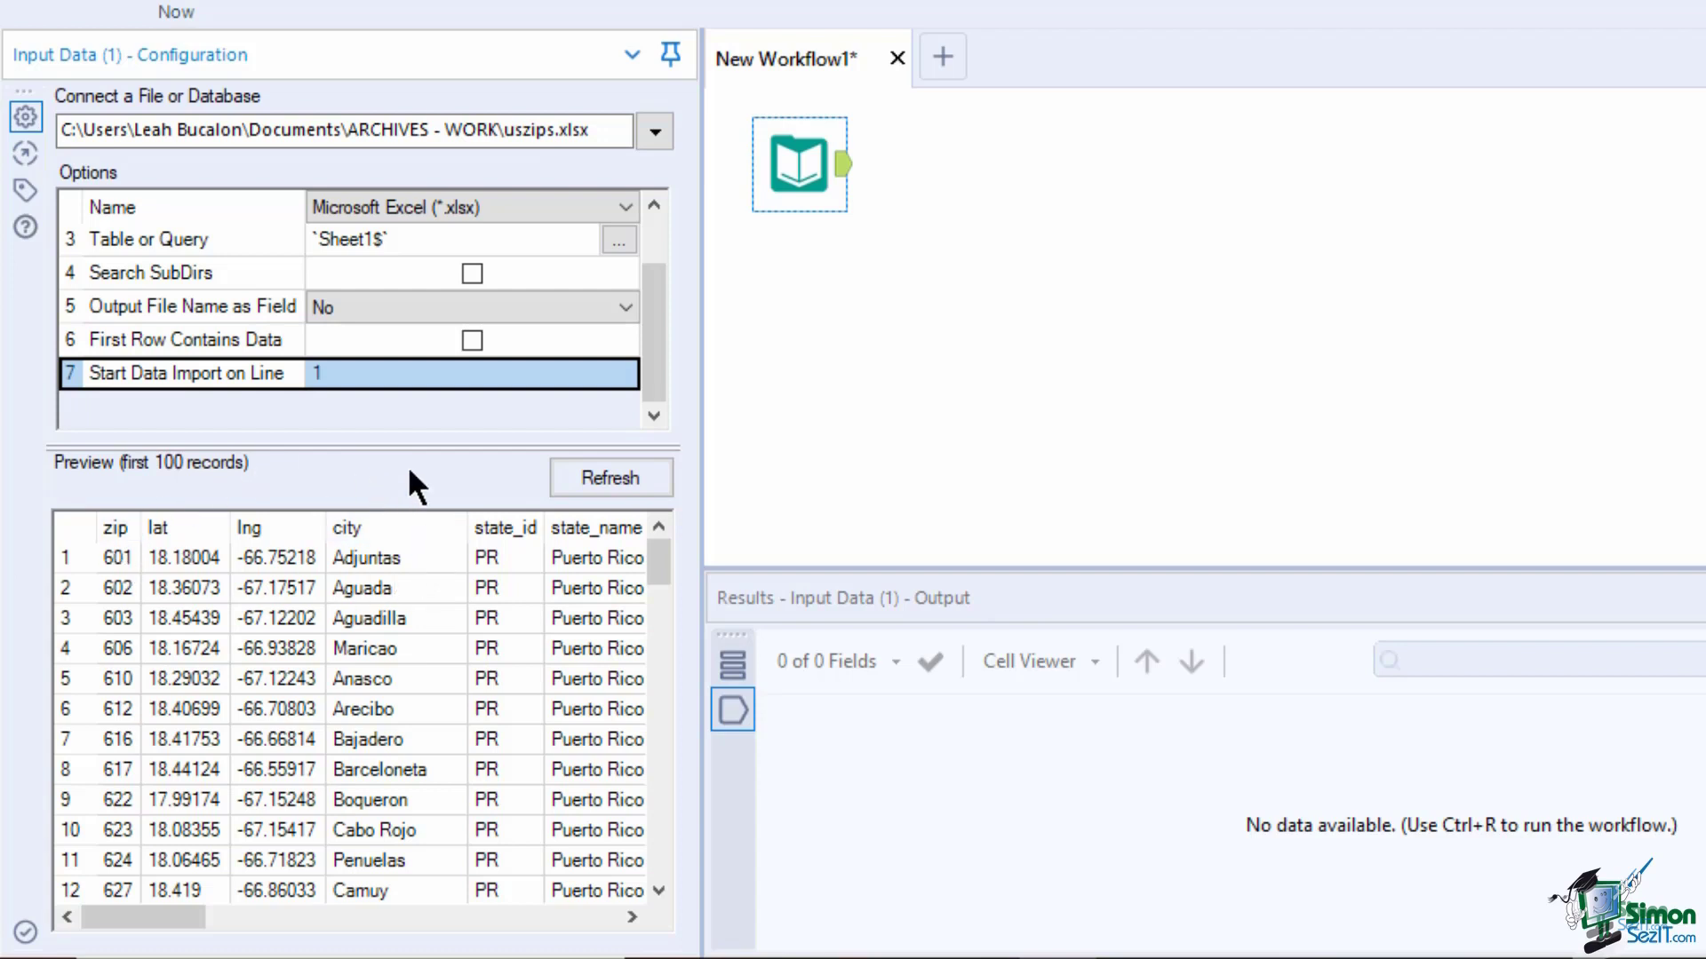
{"action": "left_click", "coordinate": [557, 467]}
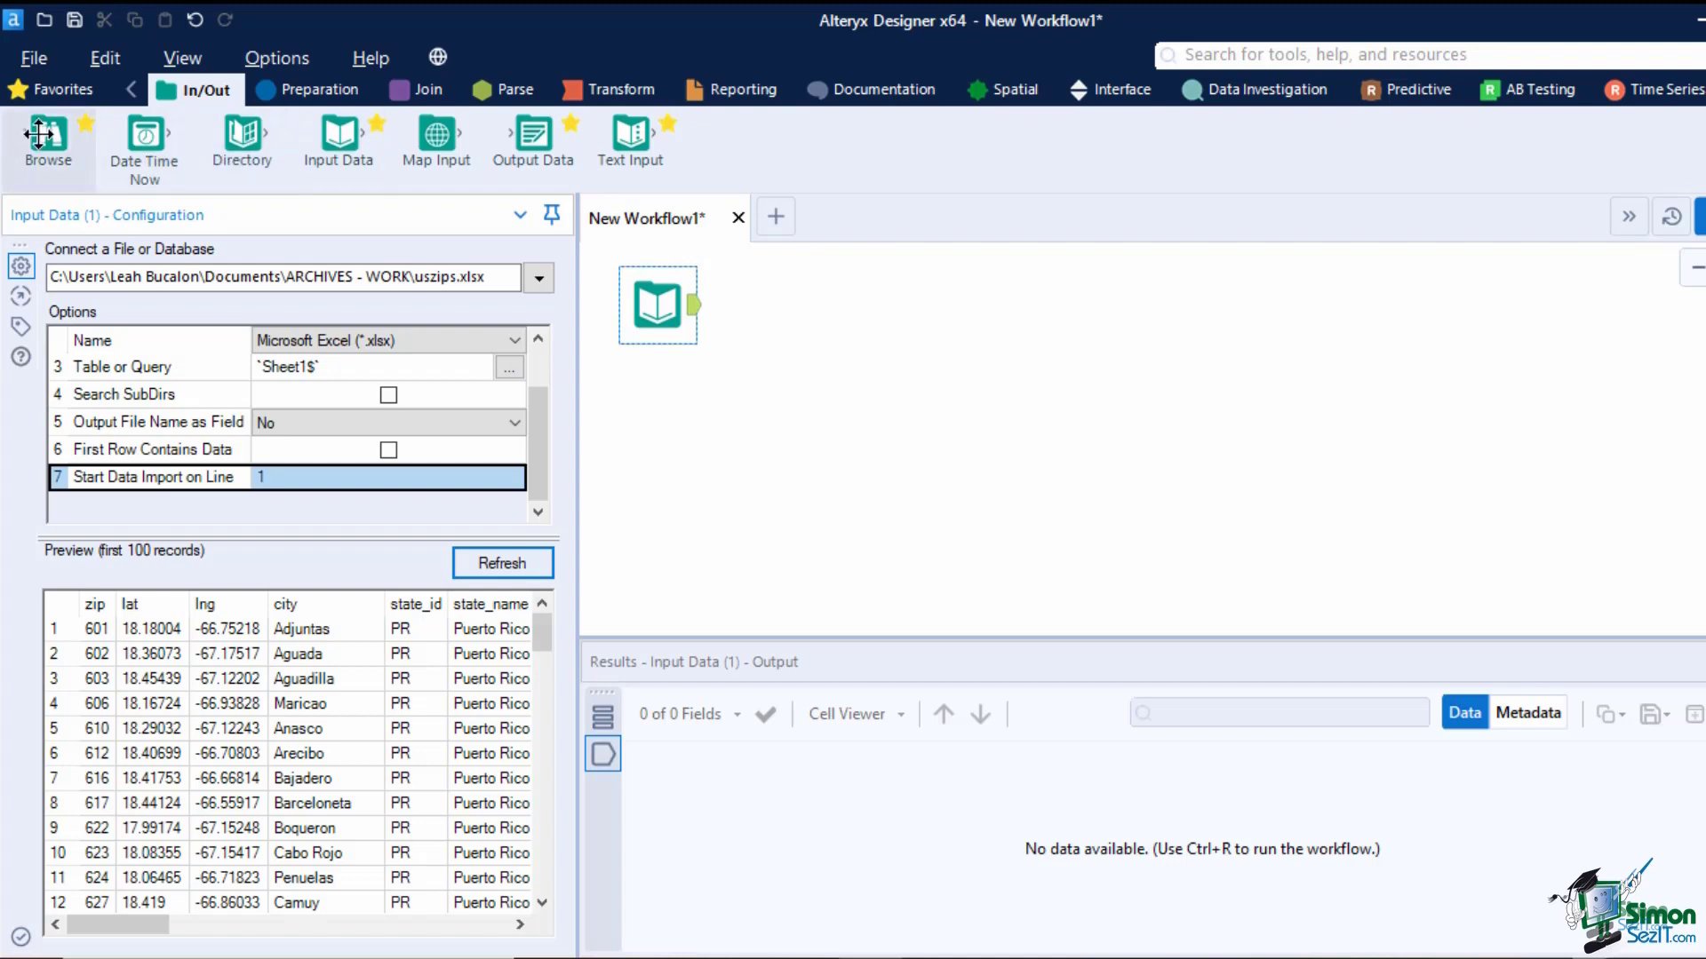
Step: Add a Browse tool after the input and run the workflow with Ctrl+R
{"action": "left_click_drag", "start_coordinate": [48, 135], "coordinate": [815, 320]}
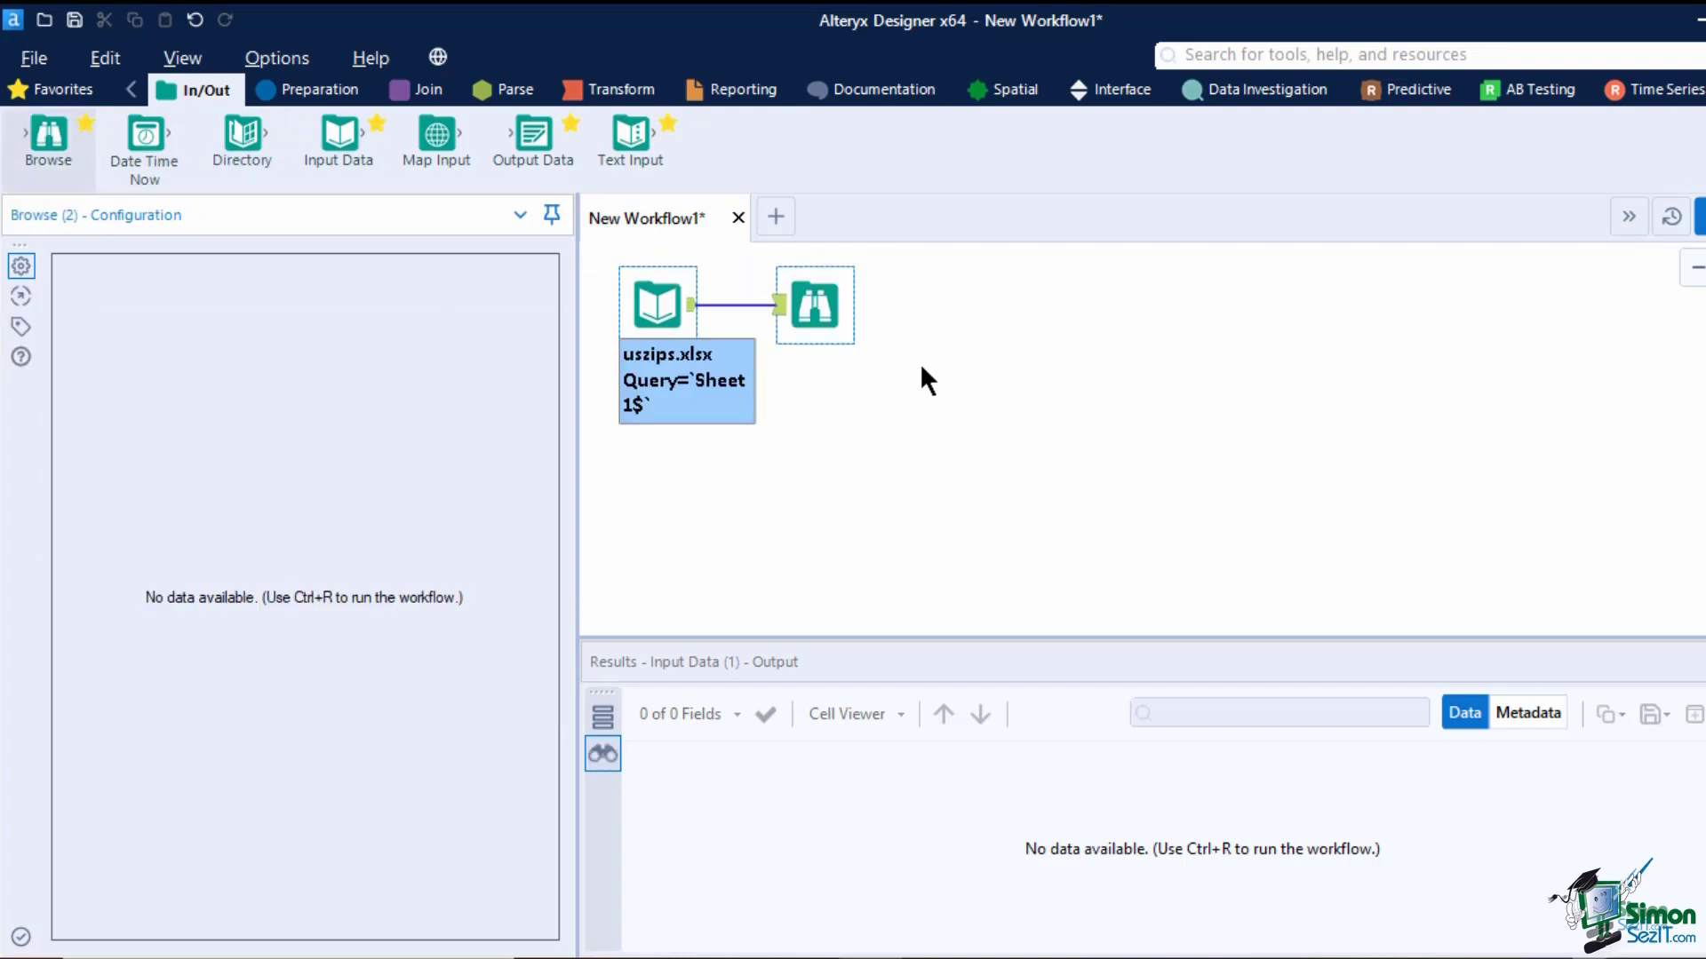
{"action": "key", "text": "ctrl+r"}
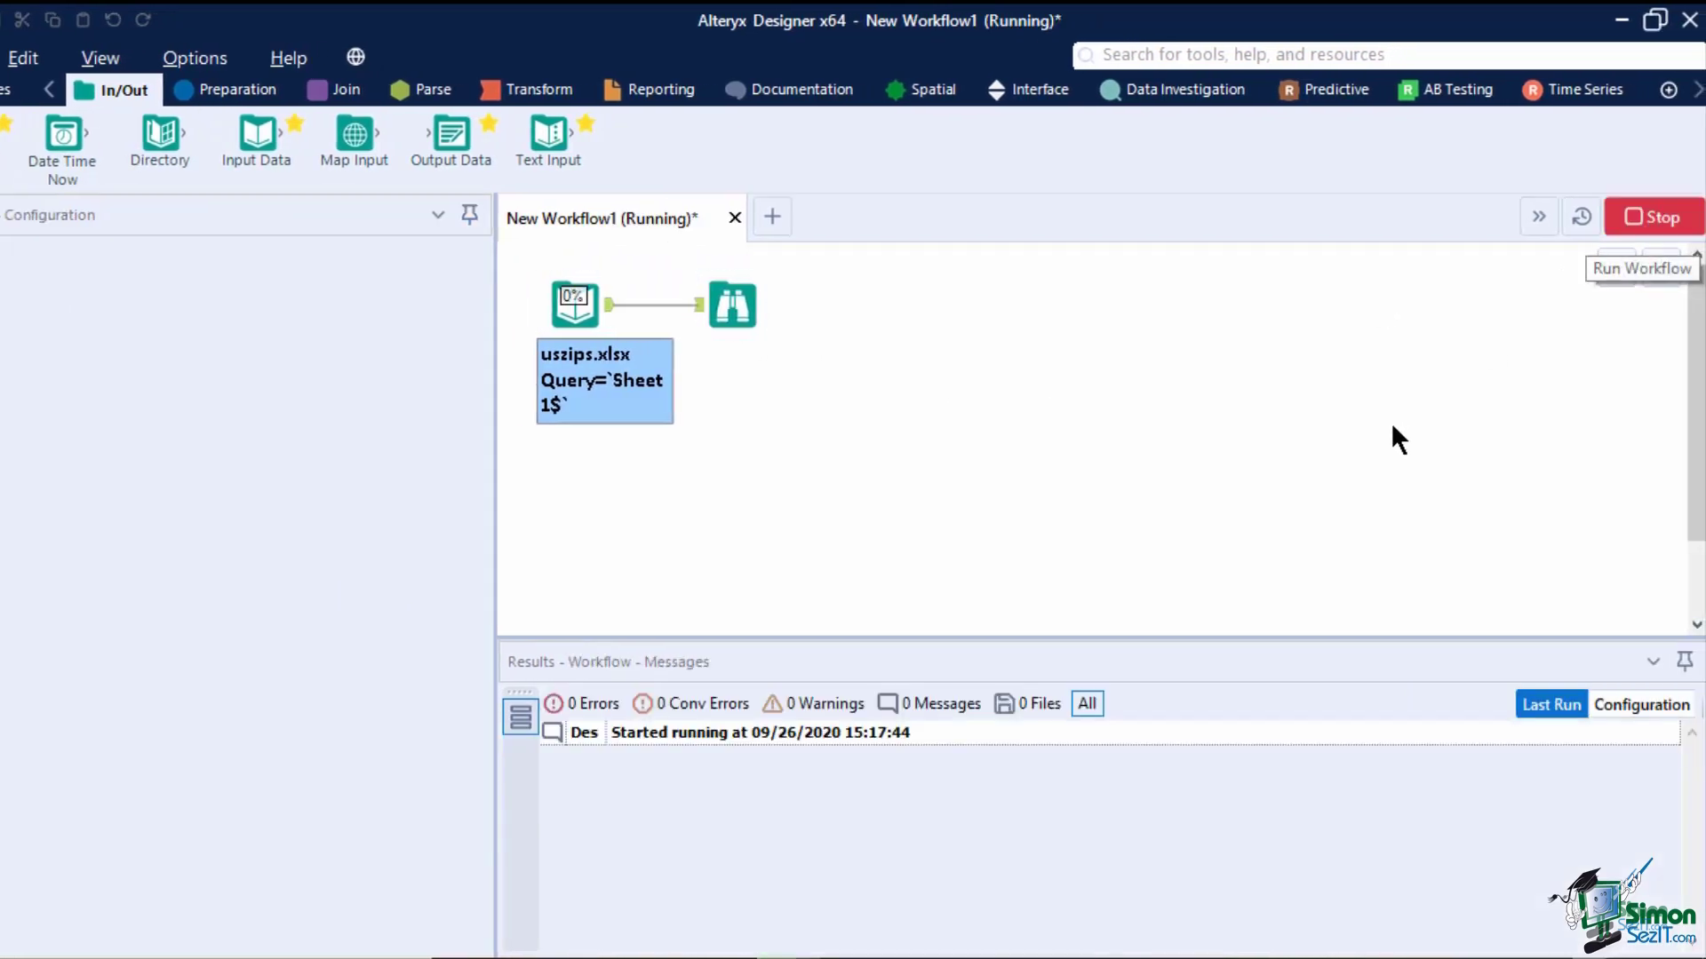
{"action": "left_click", "coordinate": [1030, 589]}
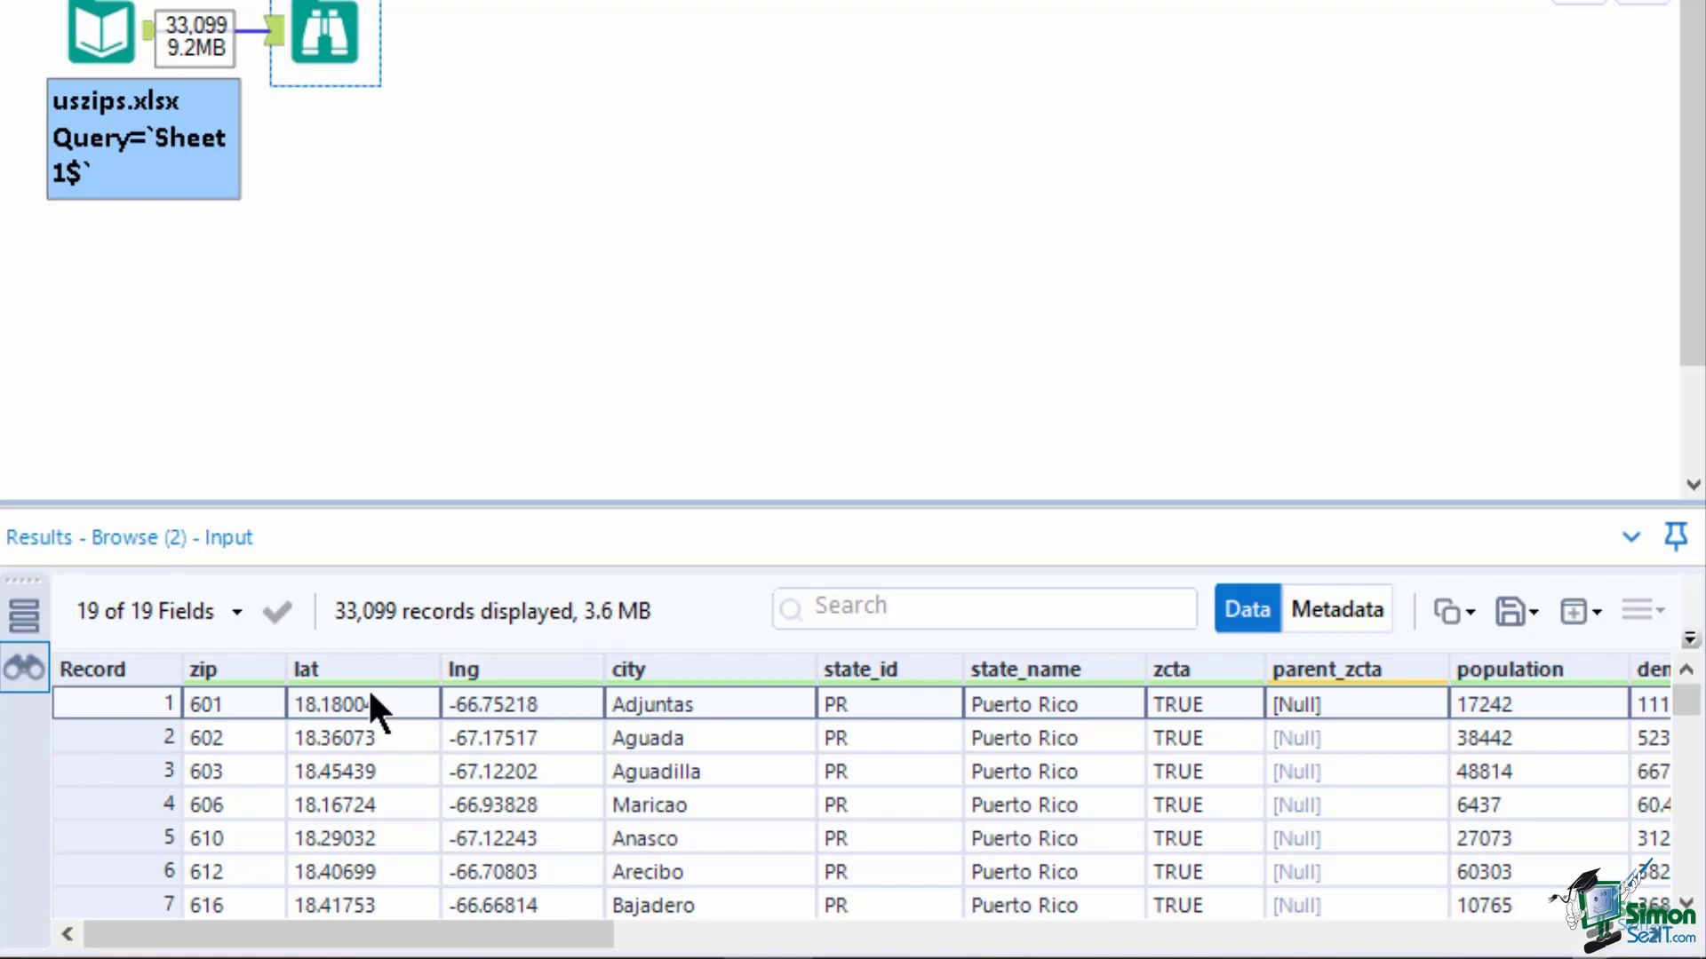
Step: Review the results' field list and view record 1's state_name in the Cell Viewer
{"action": "left_click", "coordinate": [237, 611]}
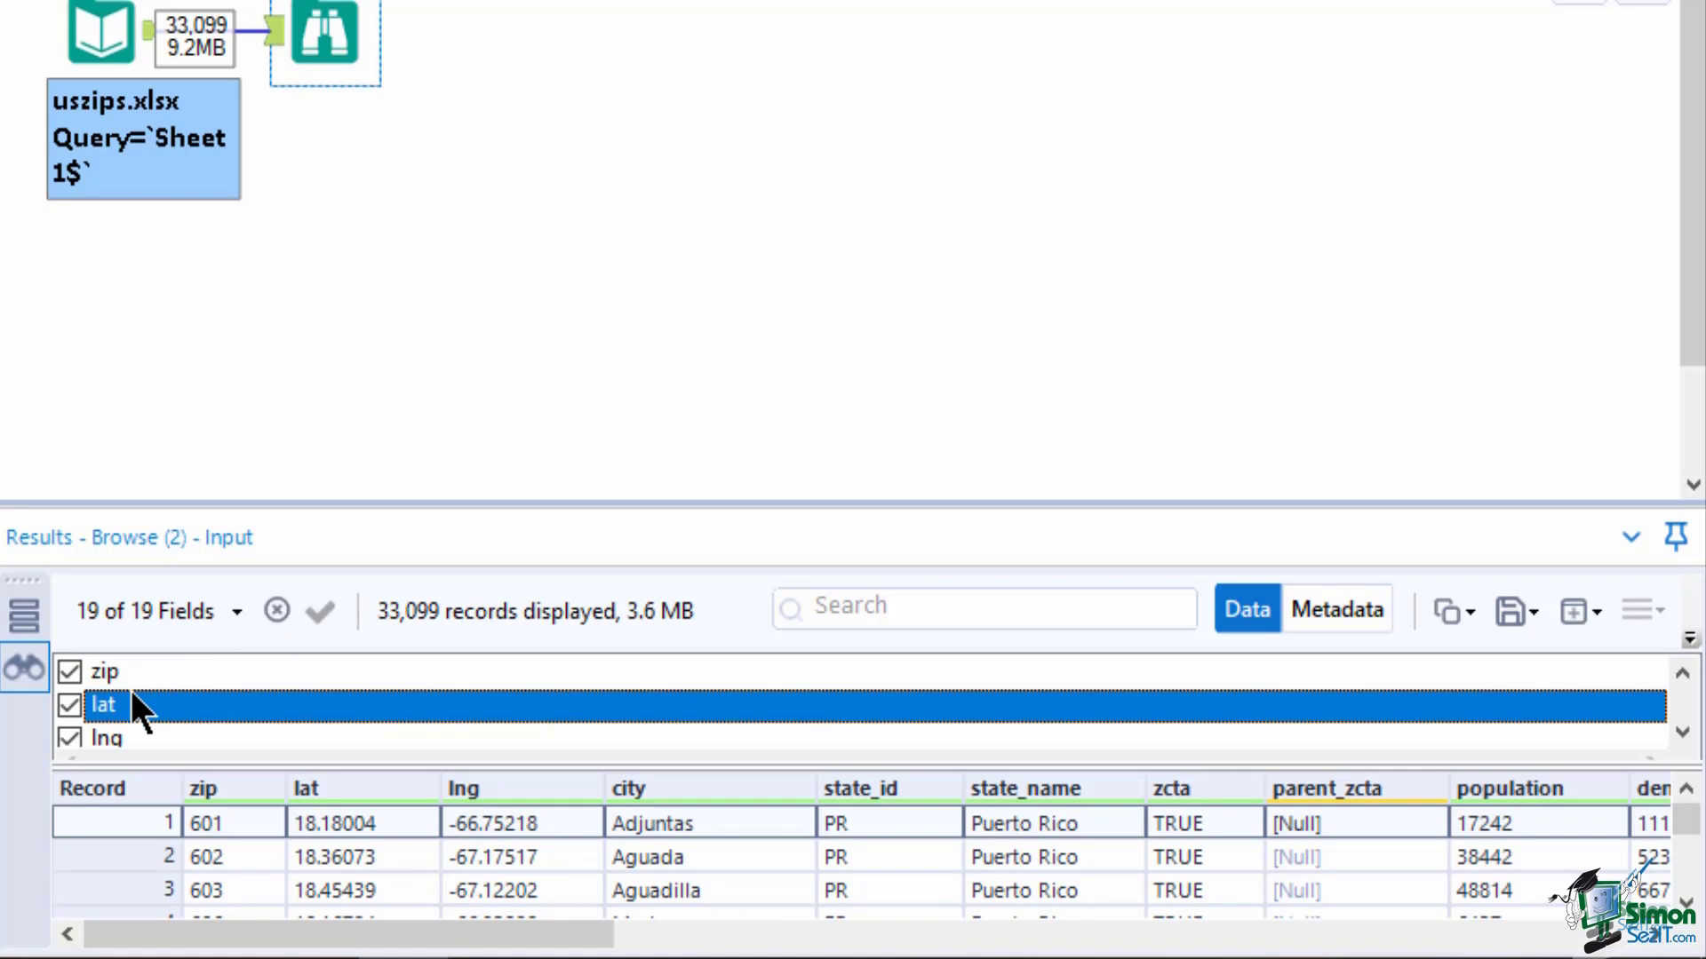
{"action": "scroll", "coordinate": [131, 691], "scroll_direction": "down", "scroll_amount": 2}
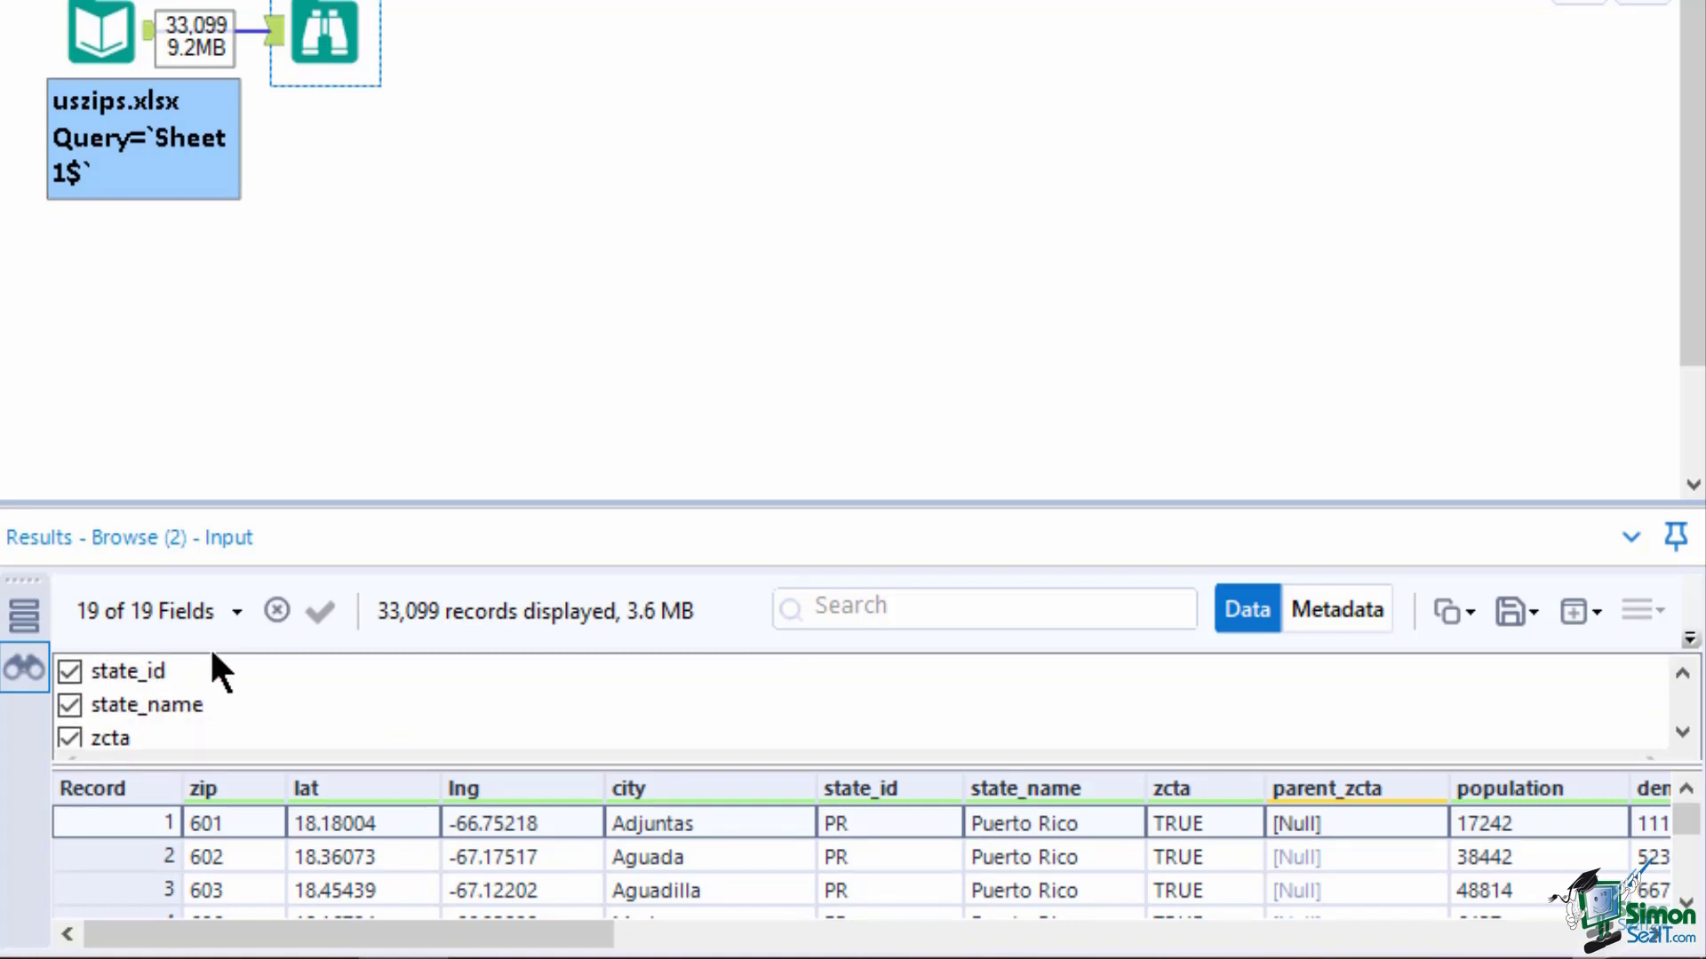
{"action": "left_click", "coordinate": [237, 613]}
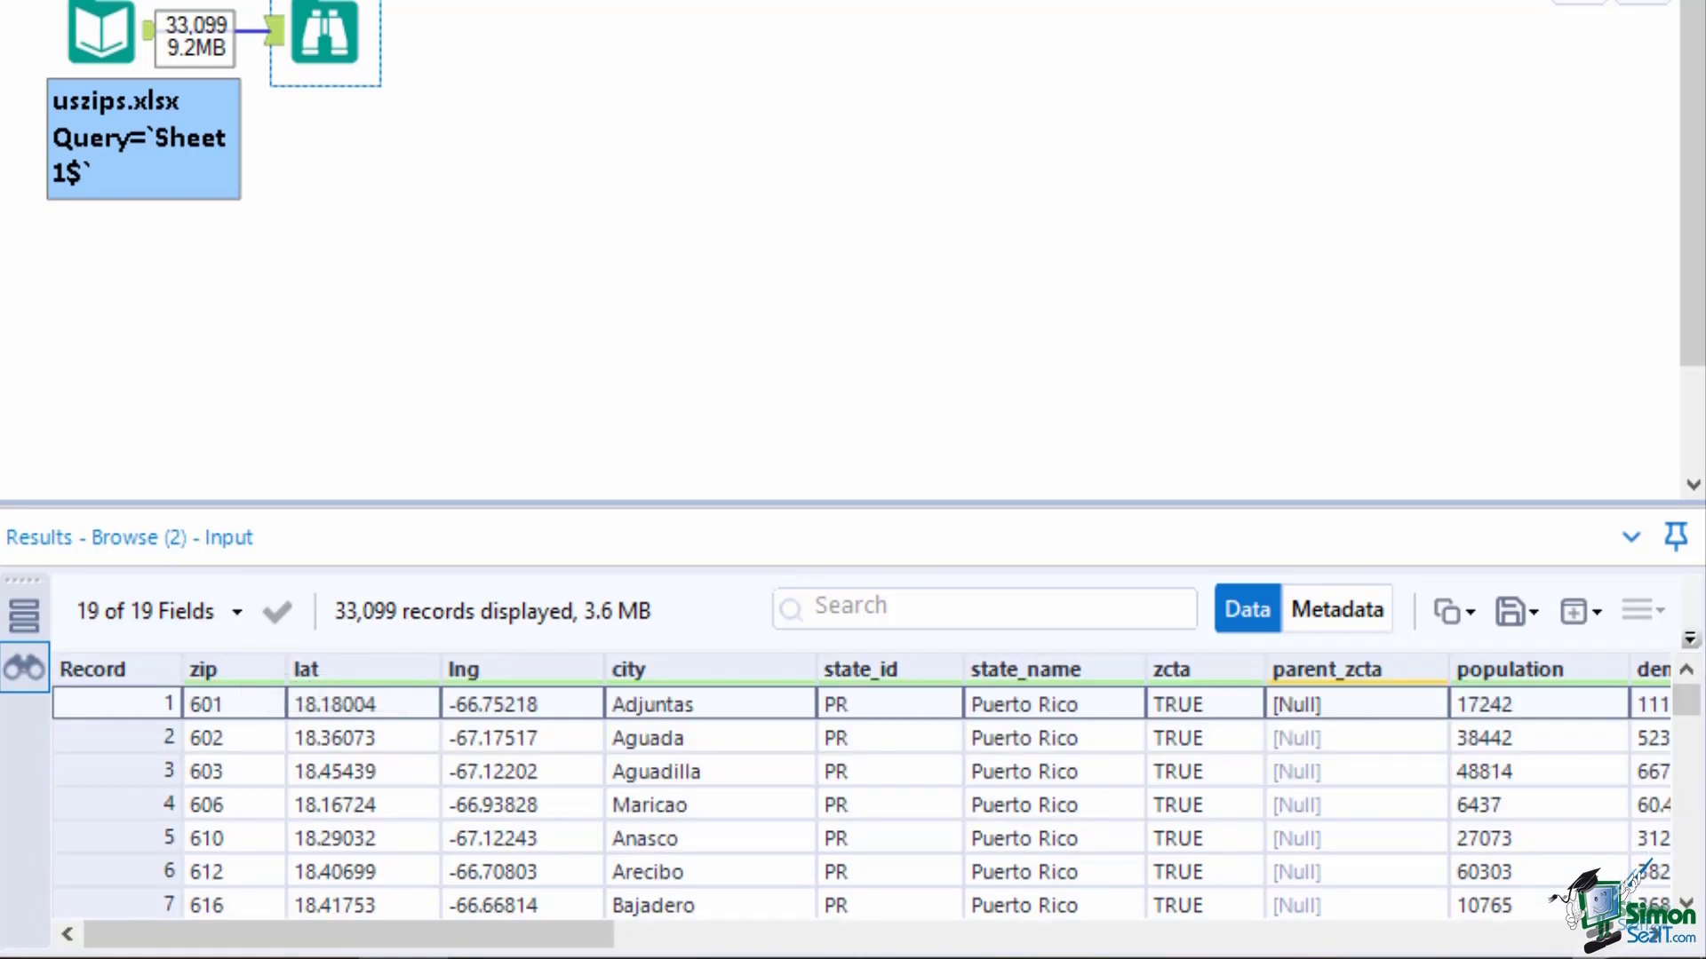
{"action": "left_click", "coordinate": [1689, 638]}
{"action": "left_click", "coordinate": [1534, 700]}
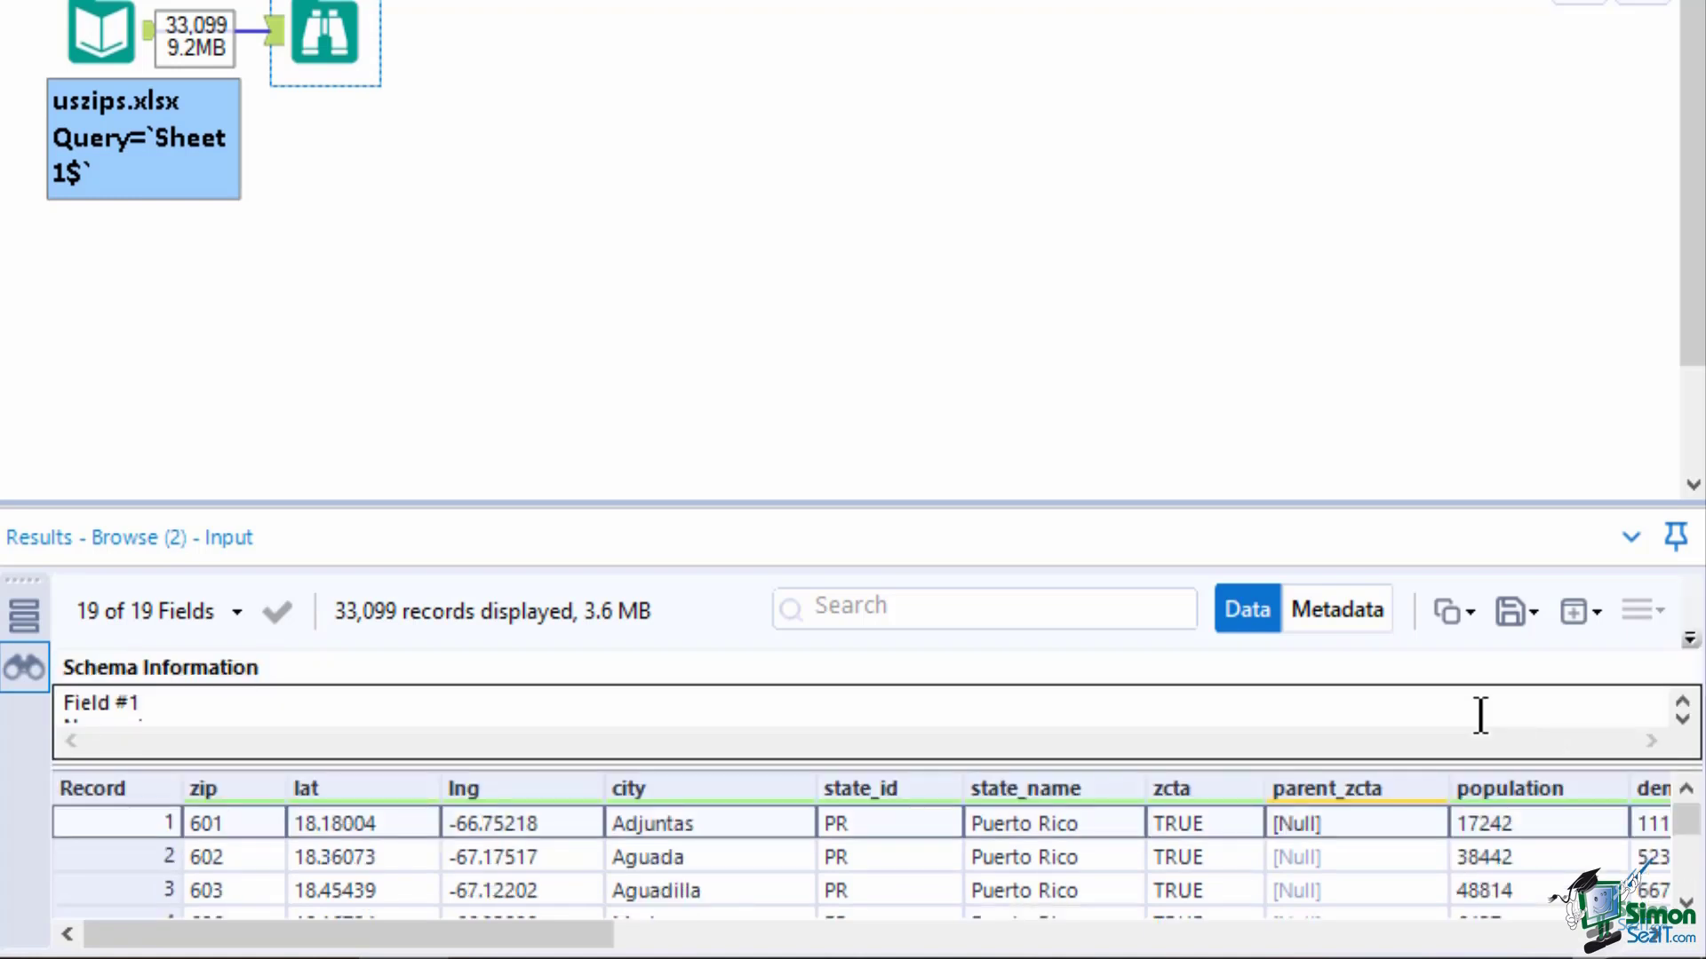
{"action": "left_click", "coordinate": [1119, 832]}
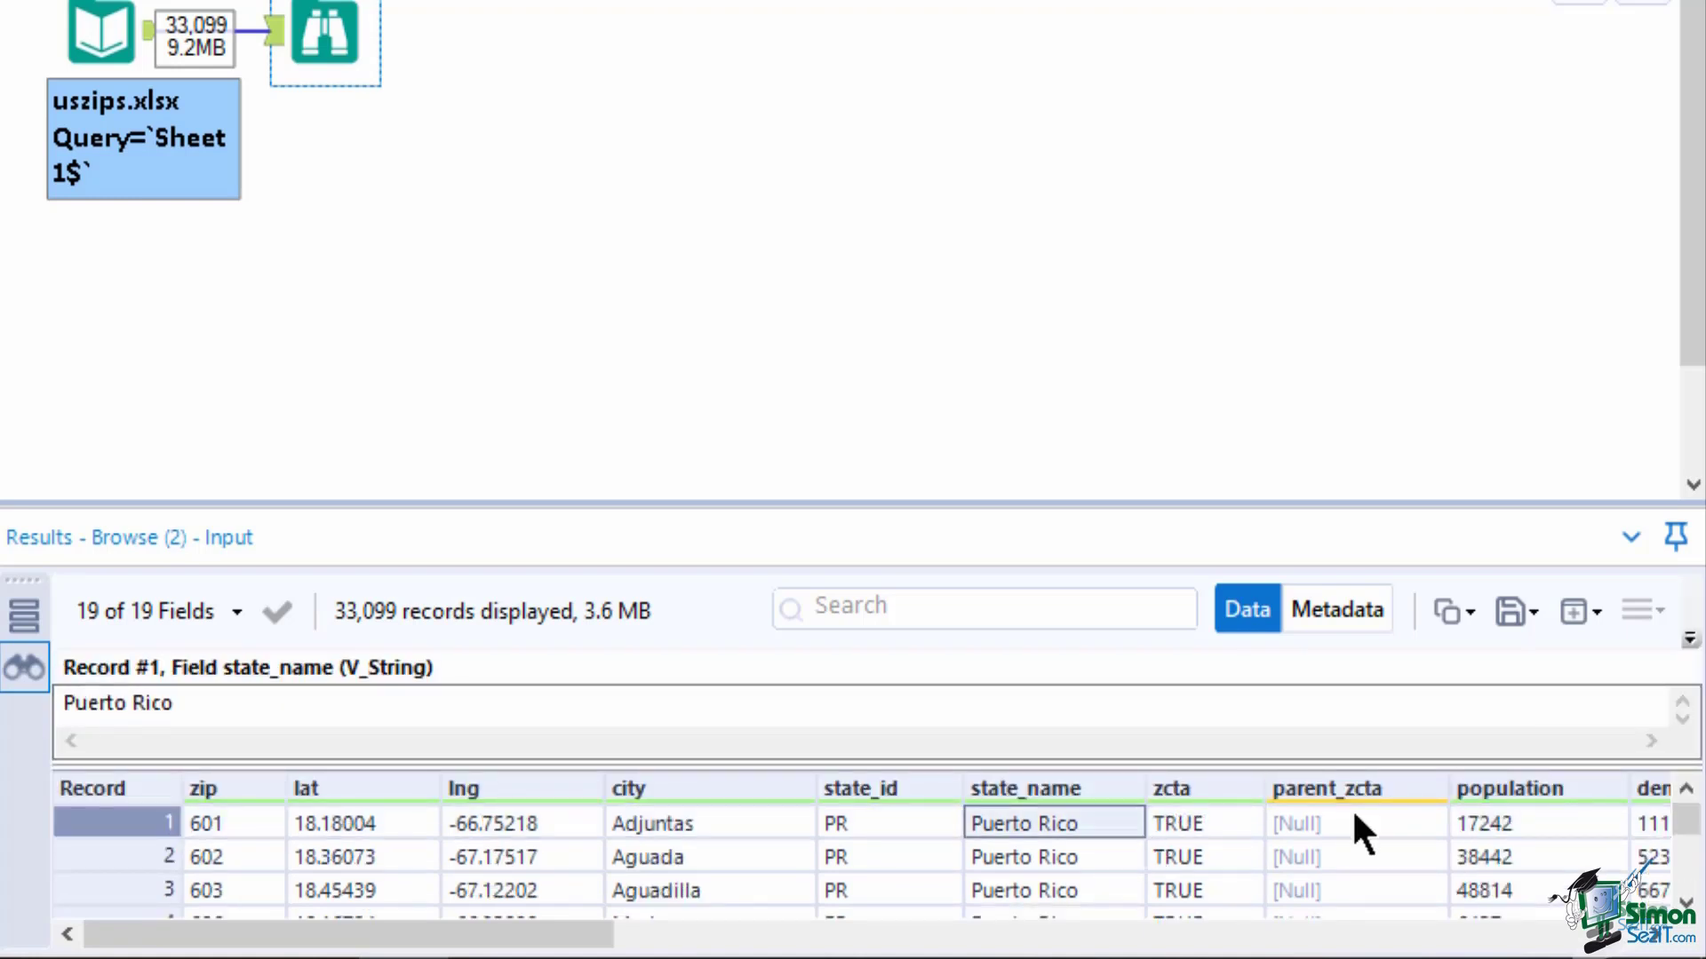
{"action": "left_click", "coordinate": [1688, 638]}
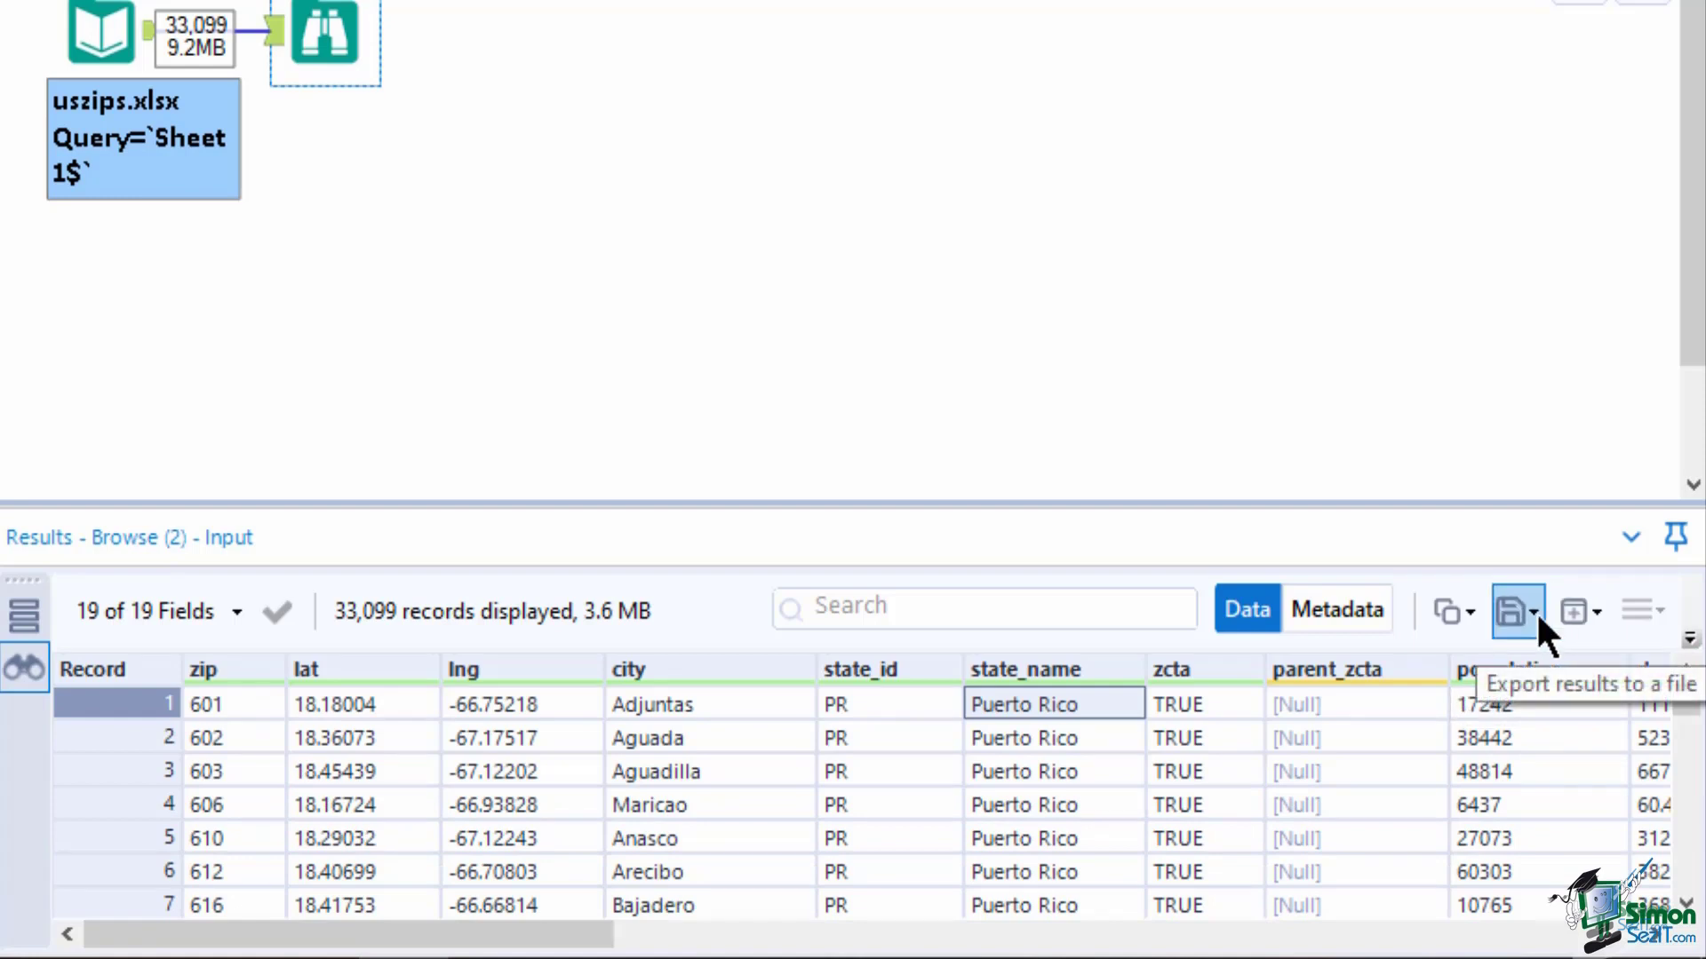
Step: Look over the results' export and copy options without using them
{"action": "left_click", "coordinate": [1537, 611]}
{"action": "left_click", "coordinate": [1489, 611]}
{"action": "left_click", "coordinate": [1474, 610]}
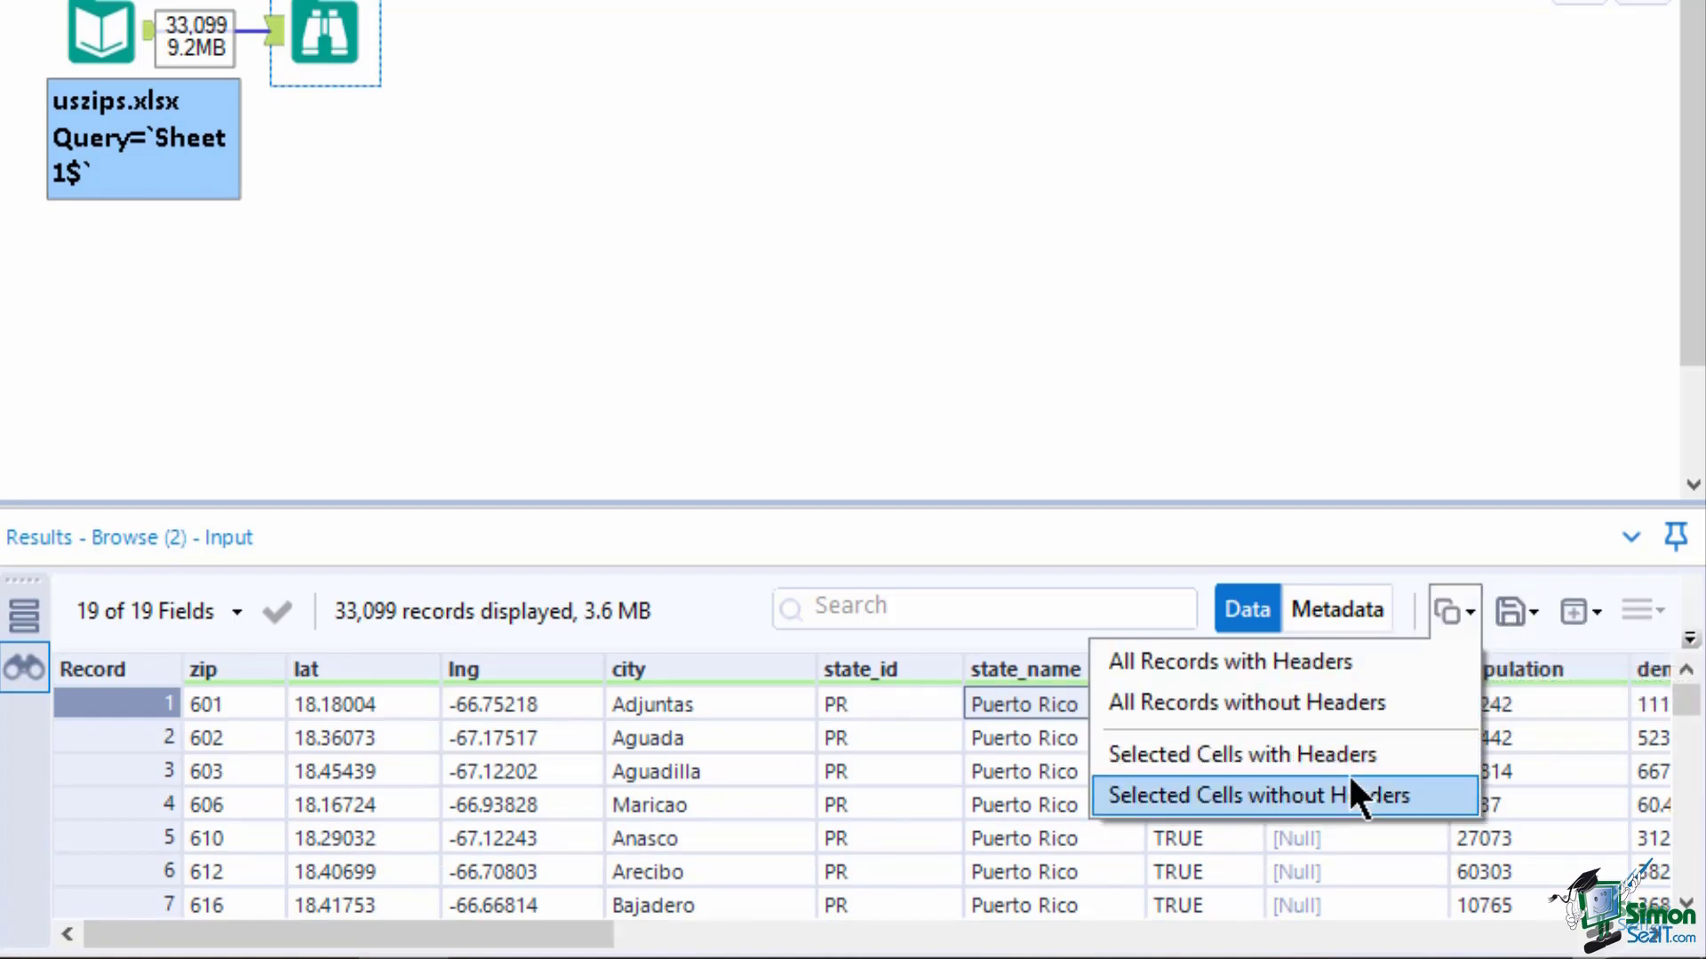
{"action": "left_click", "coordinate": [1398, 675]}
Step: Check the results' field metadata, then scroll across the data columns
{"action": "left_click", "coordinate": [1345, 610]}
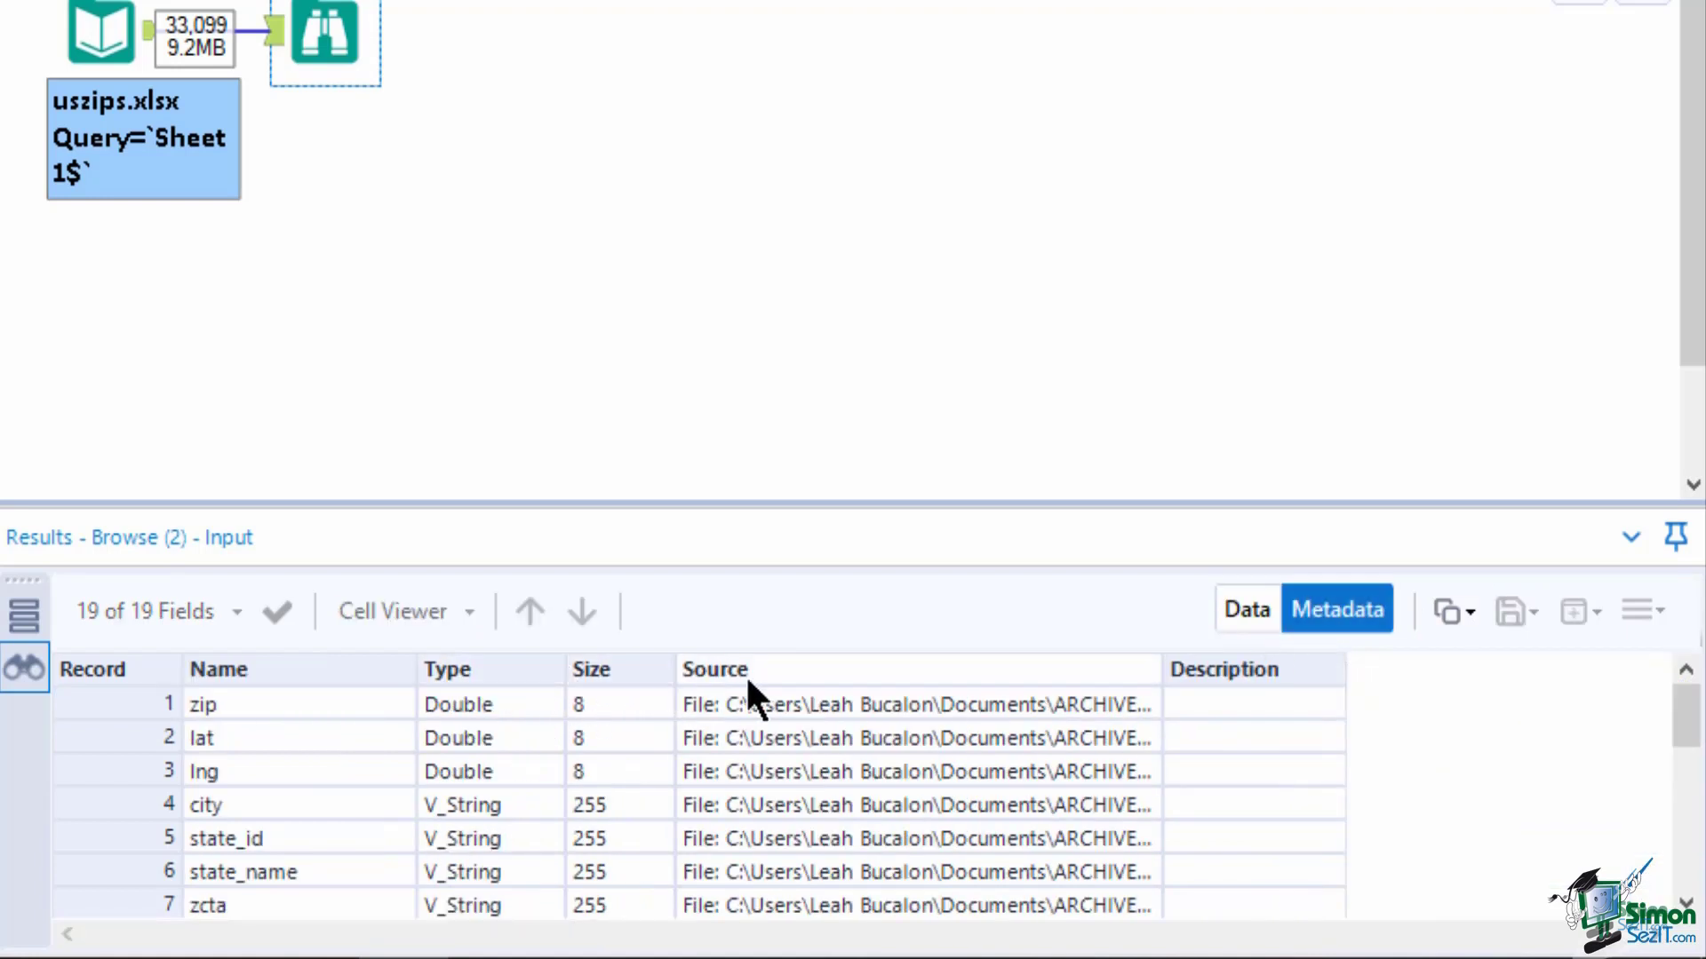
{"action": "left_click", "coordinate": [1258, 611]}
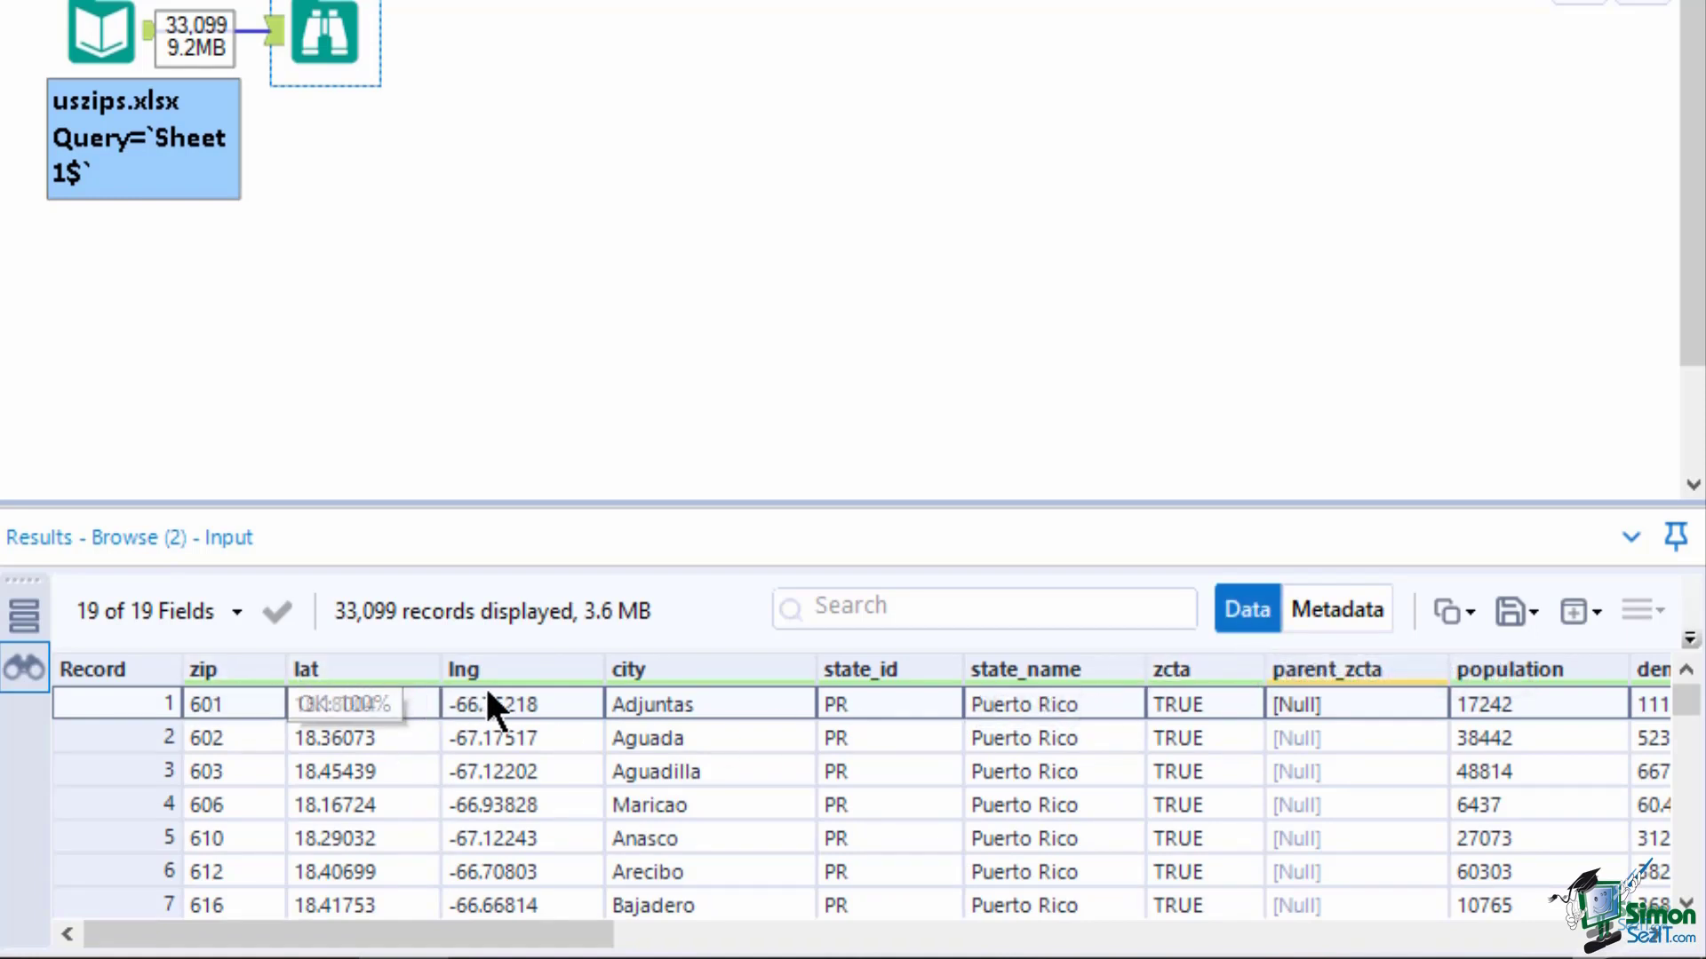
{"action": "left_click_drag", "start_coordinate": [546, 944], "coordinate": [1577, 944]}
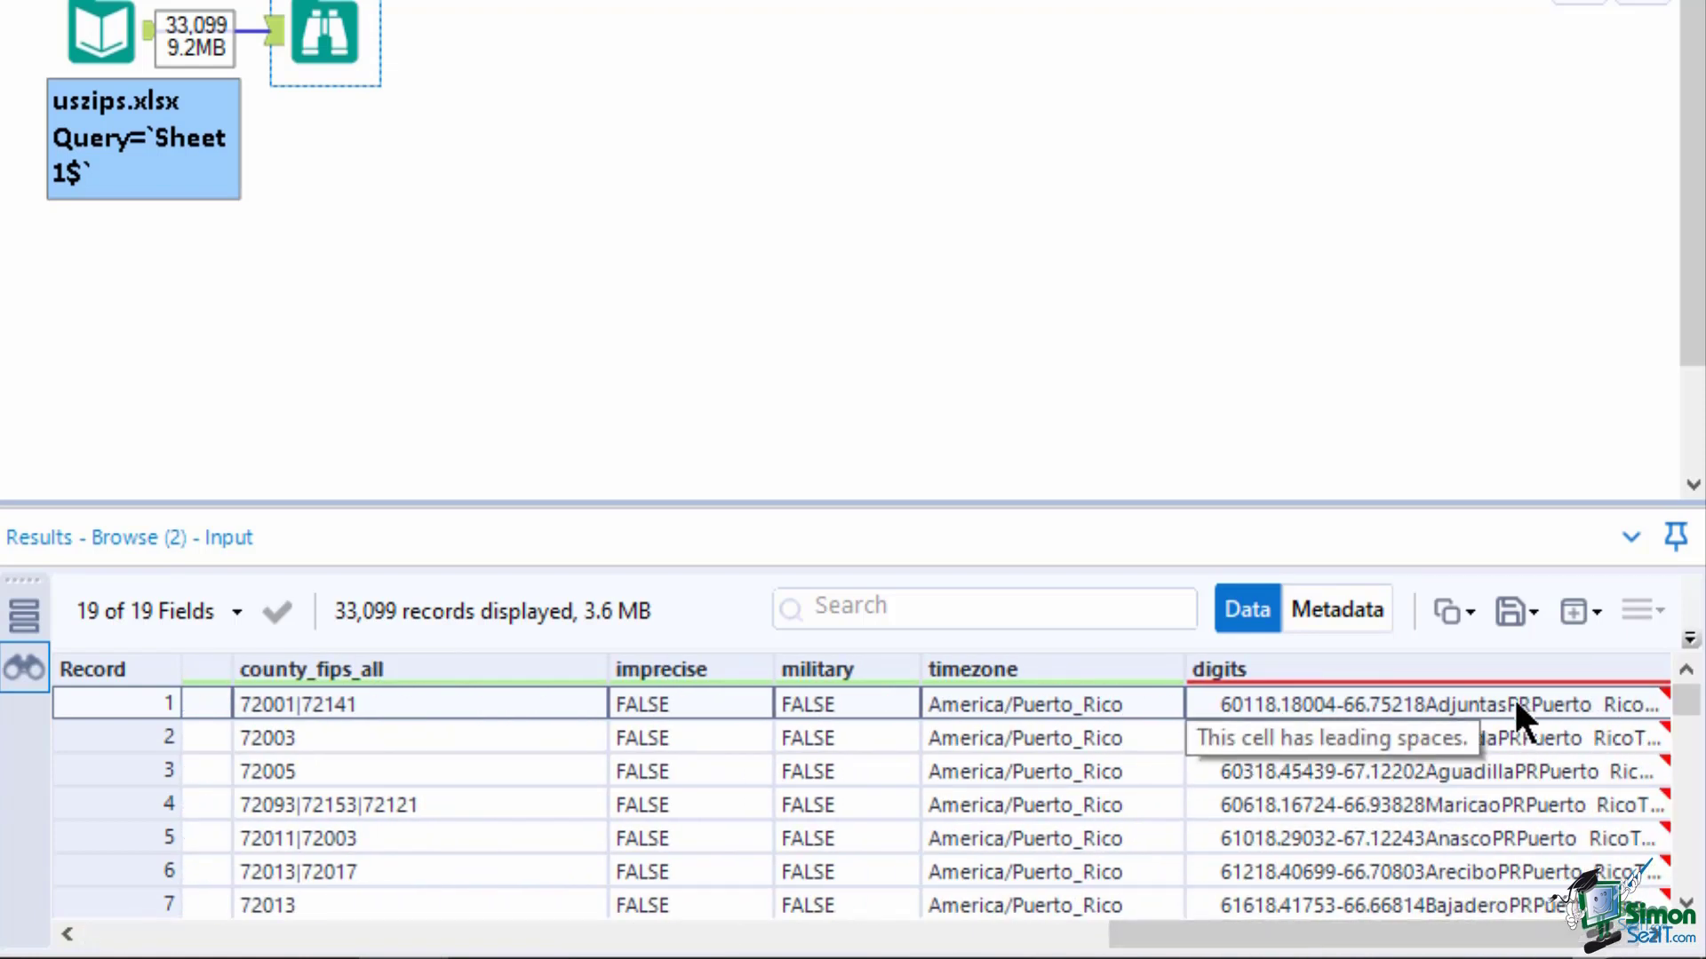
{"action": "left_click_drag", "start_coordinate": [1462, 944], "coordinate": [738, 946]}
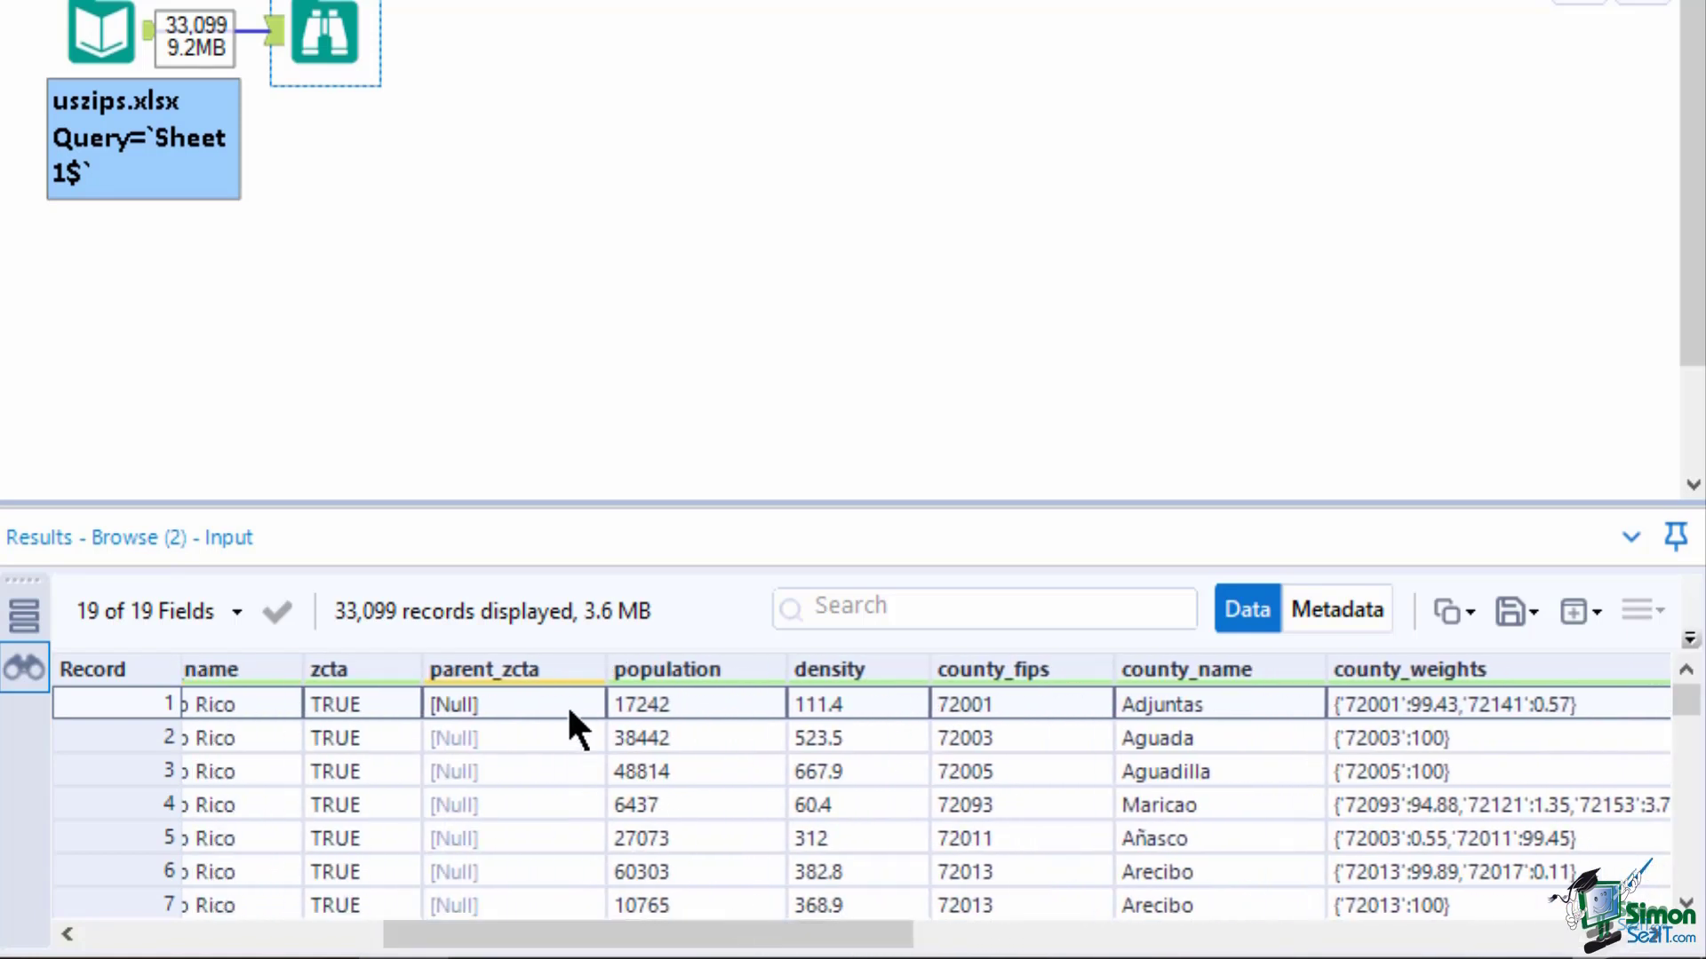
Step: Search the browse results for 'Kansas'
{"action": "mouse_move", "coordinate": [562, 673]}
{"action": "mouse_move", "coordinate": [748, 675]}
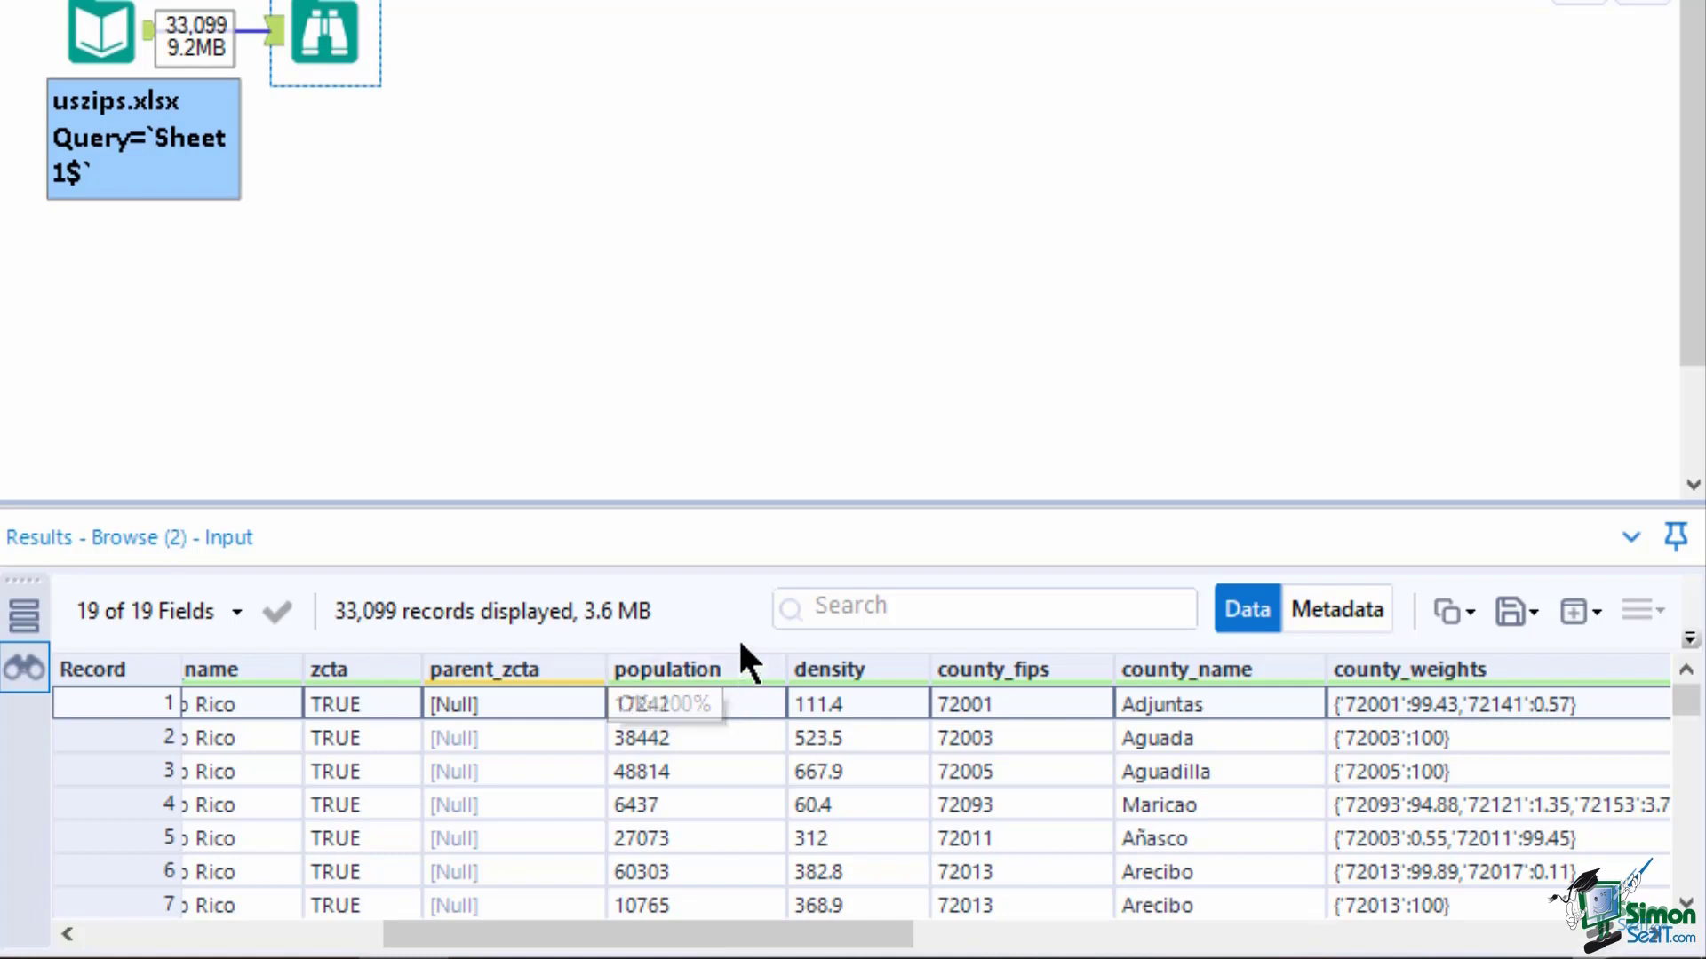
{"action": "left_click", "coordinate": [857, 609]}
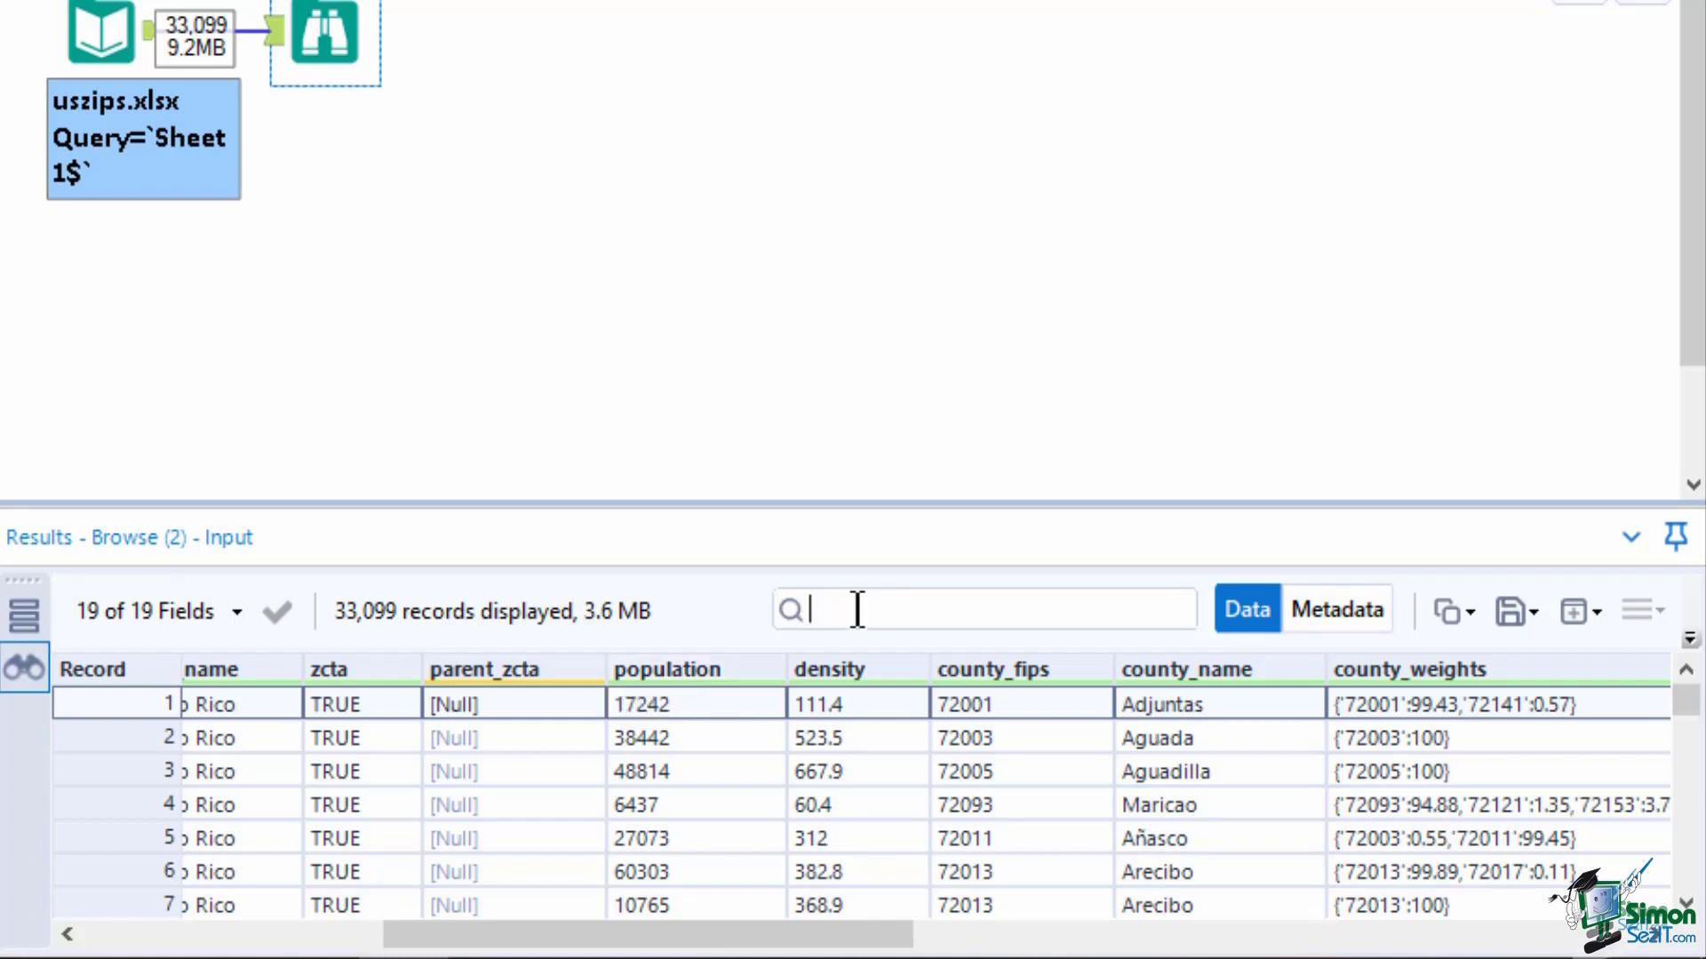
{"action": "type", "text": "Kansas"}
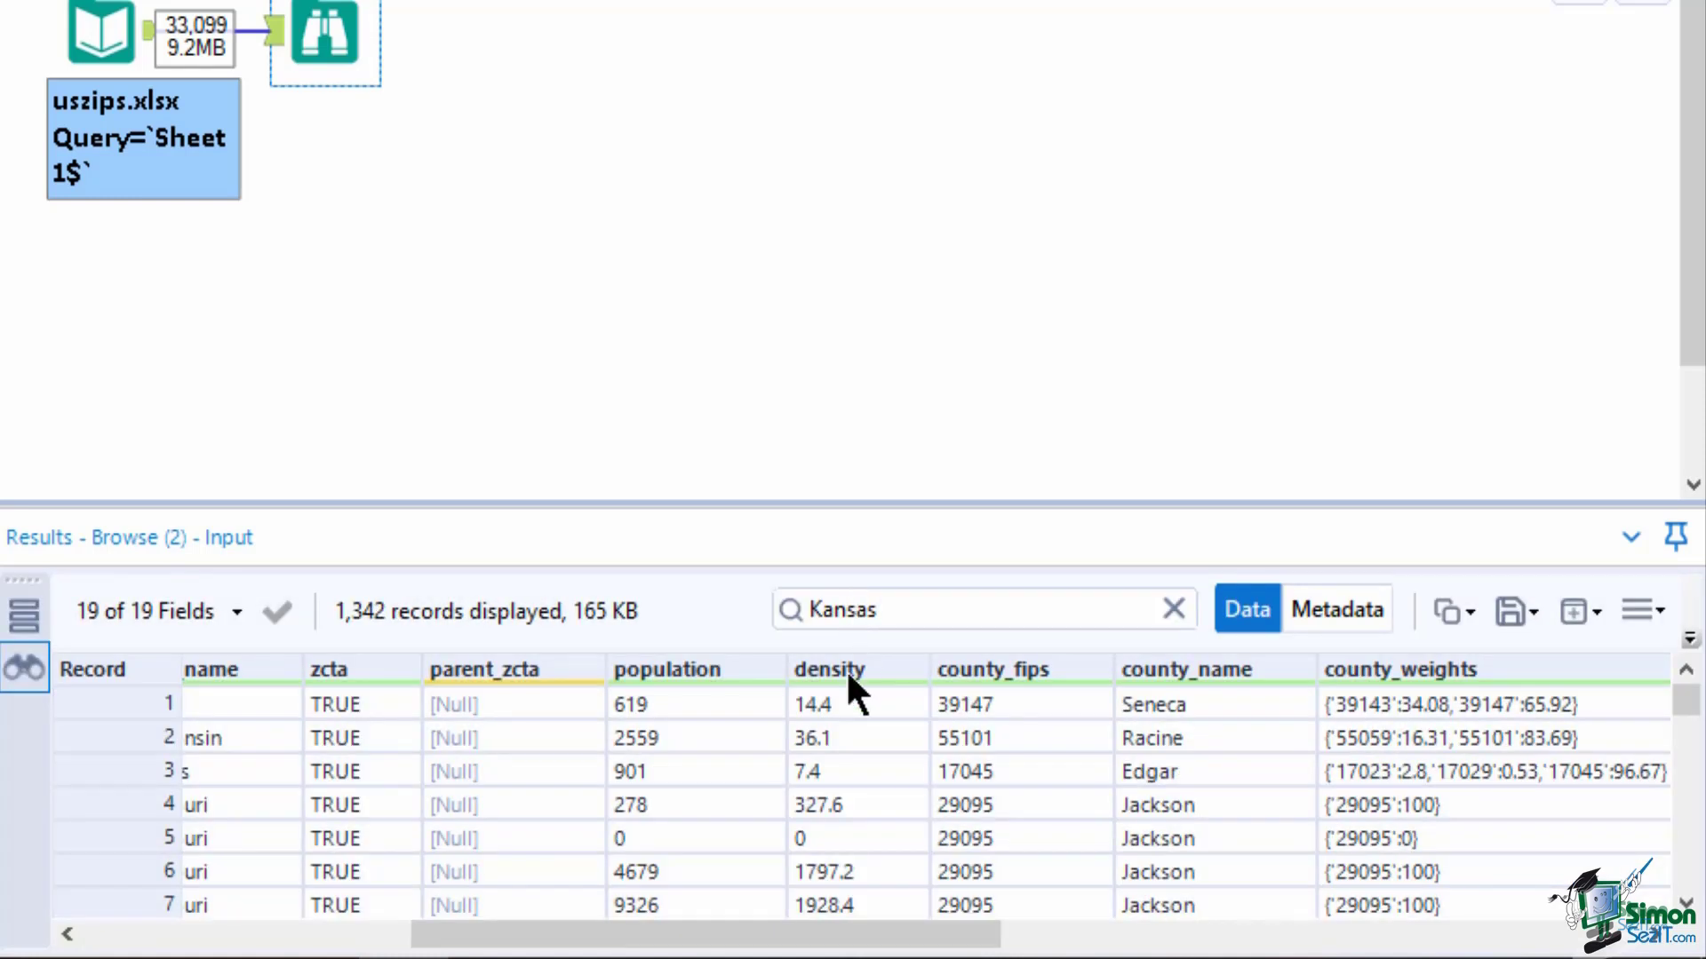
Step: Sort the Kansas results by state_id descending and add the search and sort as tools
{"action": "left_click_drag", "start_coordinate": [788, 944], "coordinate": [467, 945]}
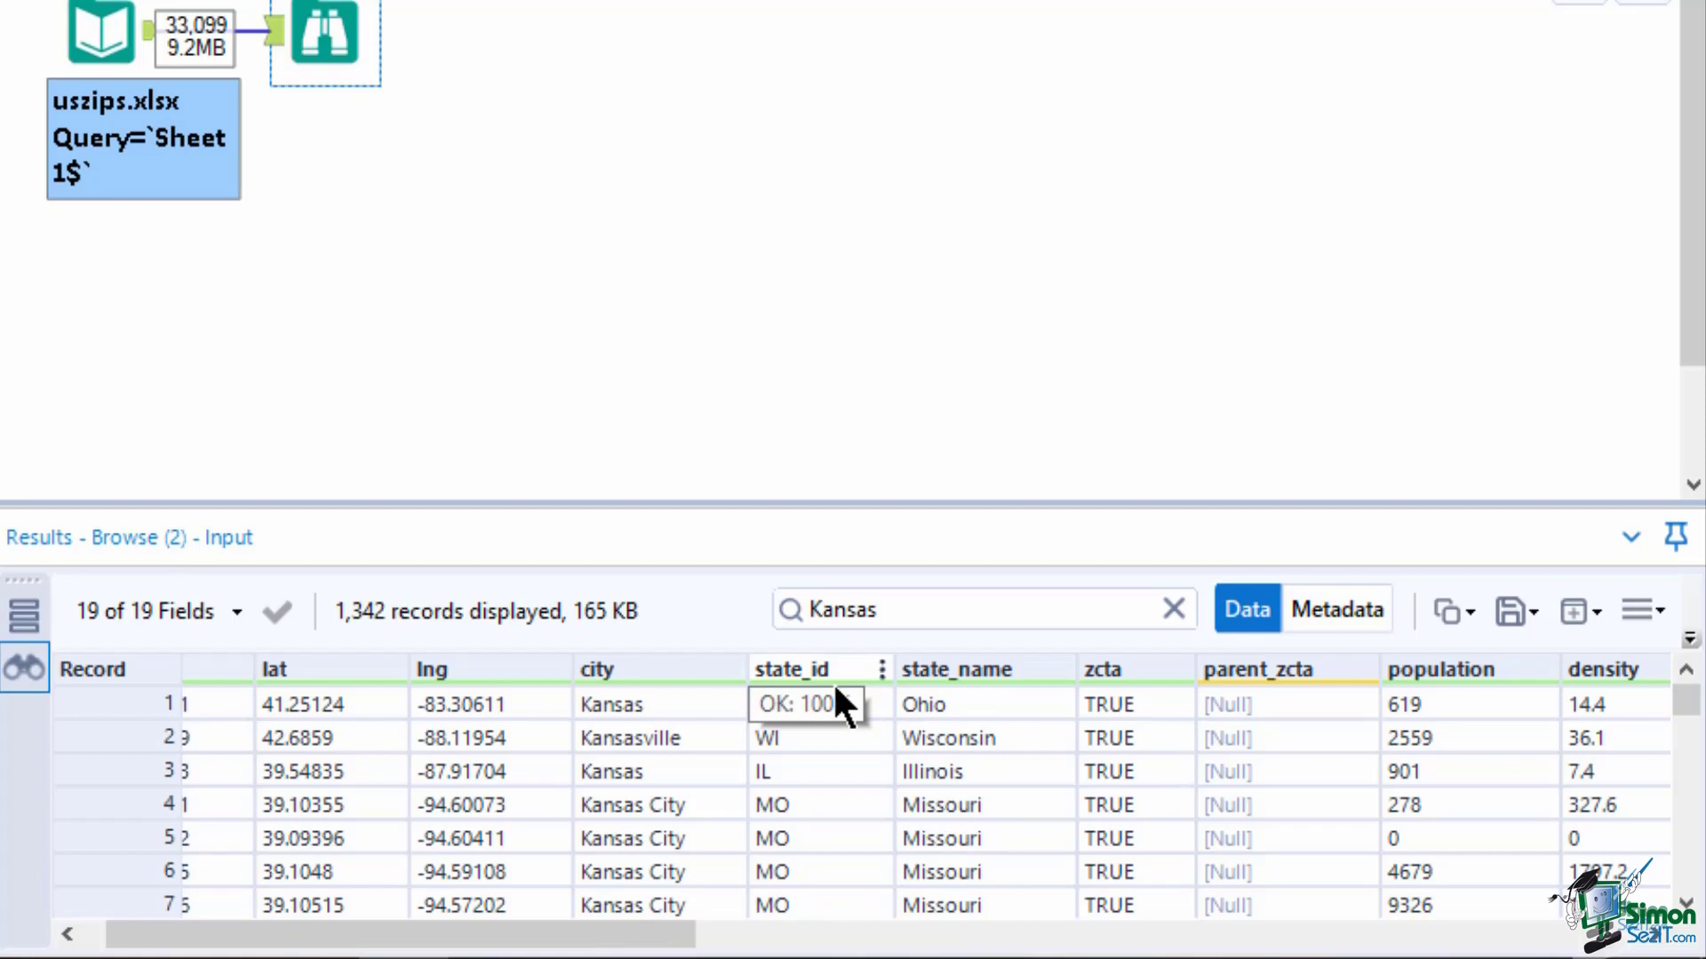
{"action": "left_click", "coordinate": [880, 664]}
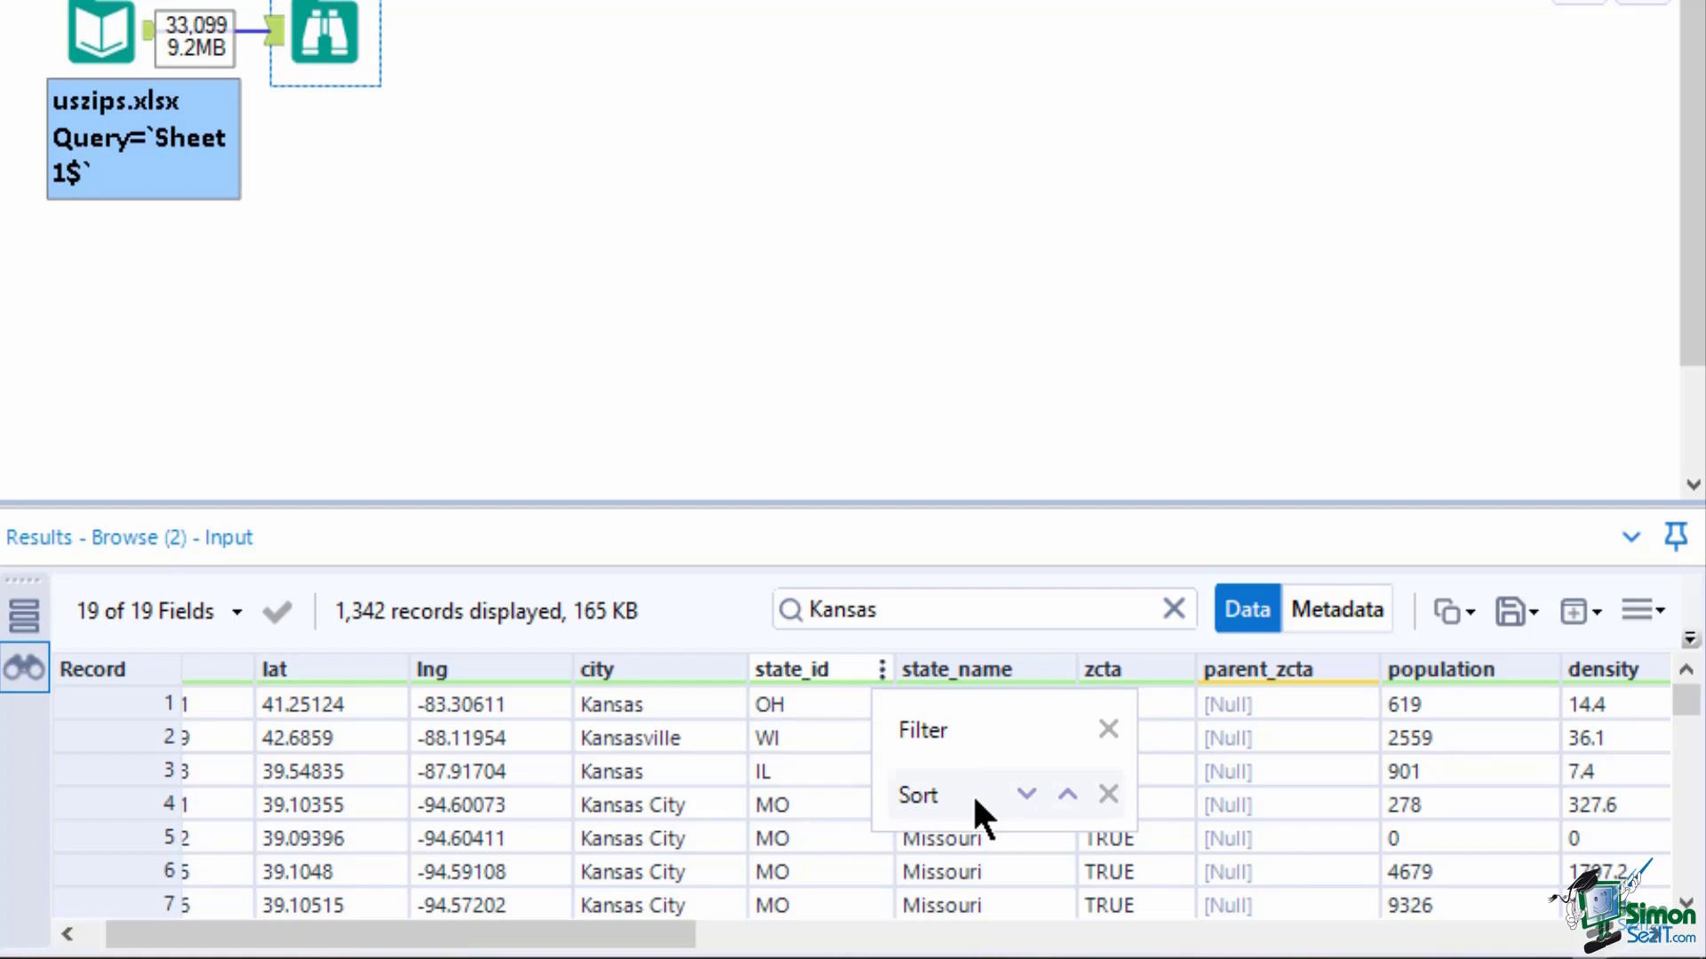
{"action": "left_click", "coordinate": [1032, 793]}
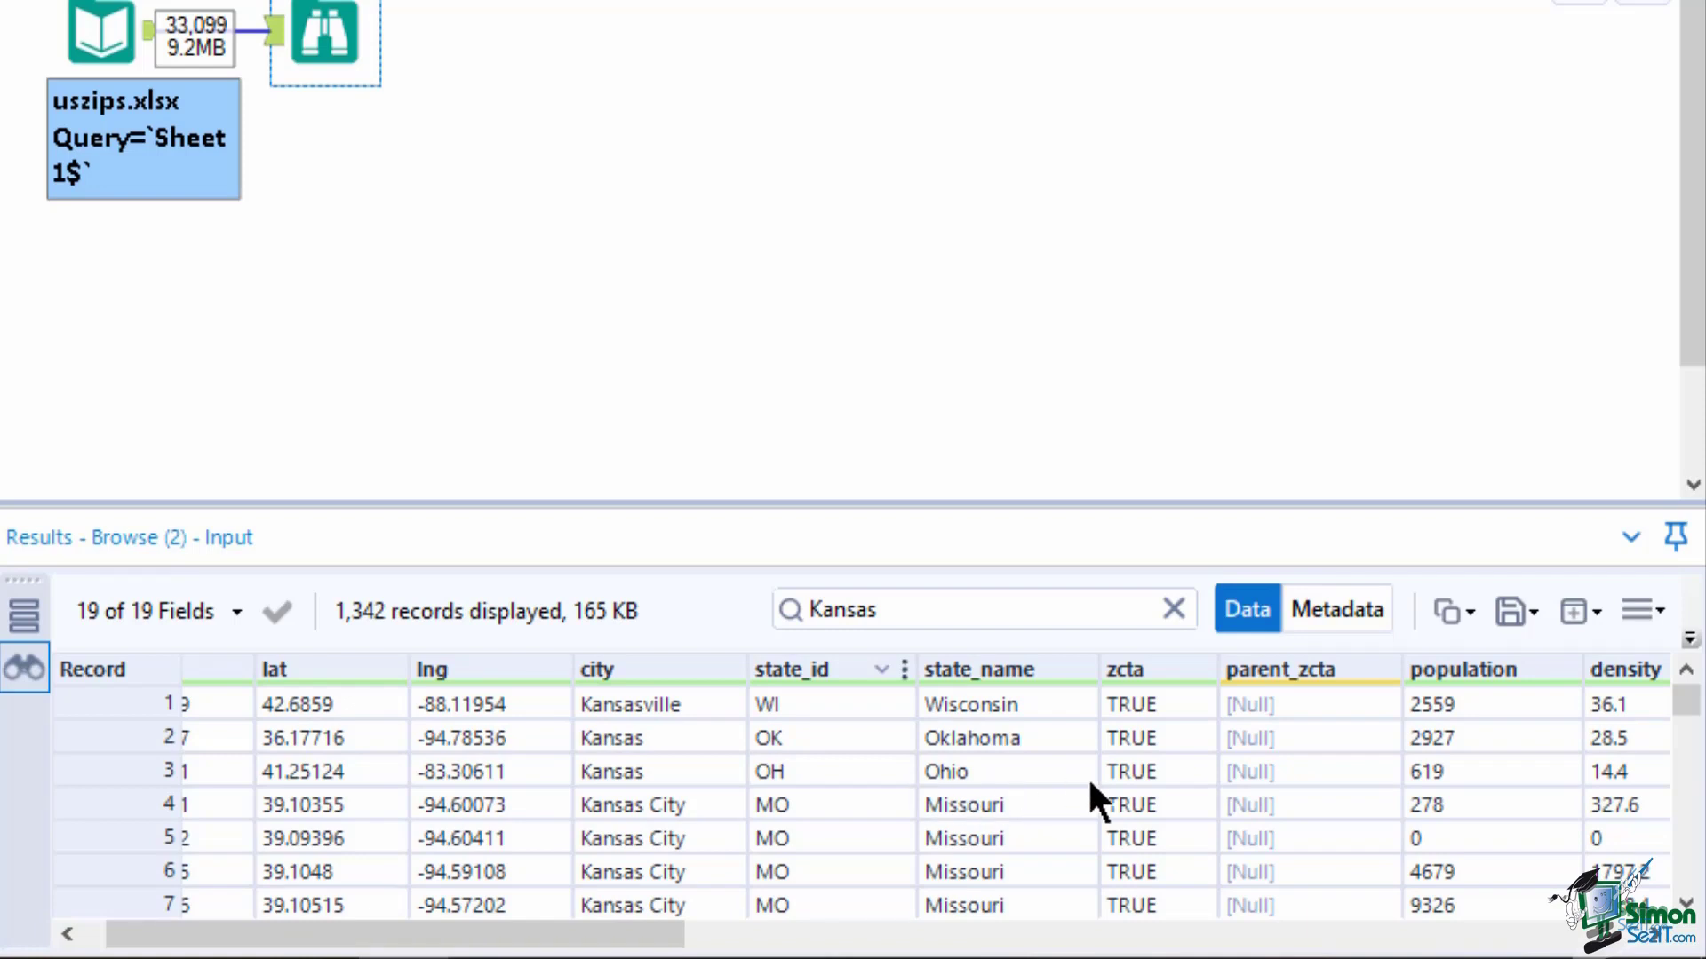
{"action": "left_click", "coordinate": [1640, 610]}
{"action": "left_click", "coordinate": [1624, 657]}
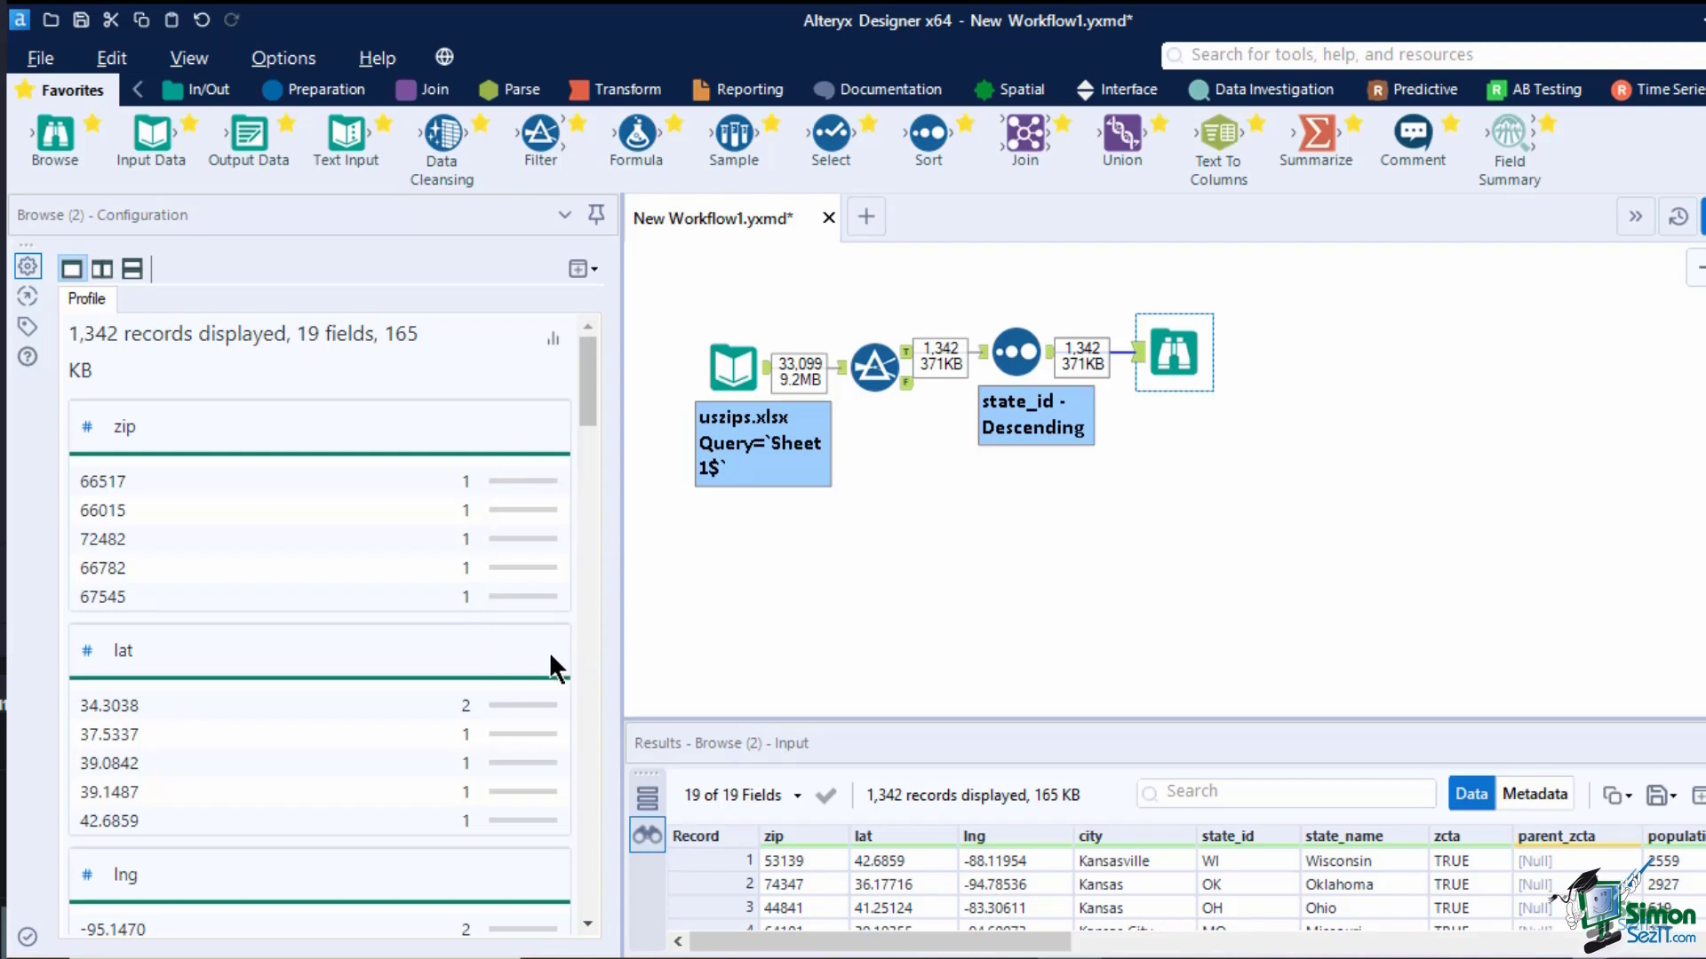
Step: Review the zip profile: min 44841, max 74347, median 67668, average 69209.8397
{"action": "scroll", "coordinate": [525, 872], "scroll_direction": "down", "scroll_amount": 5}
{"action": "scroll", "coordinate": [512, 701], "scroll_direction": "down", "scroll_amount": 7}
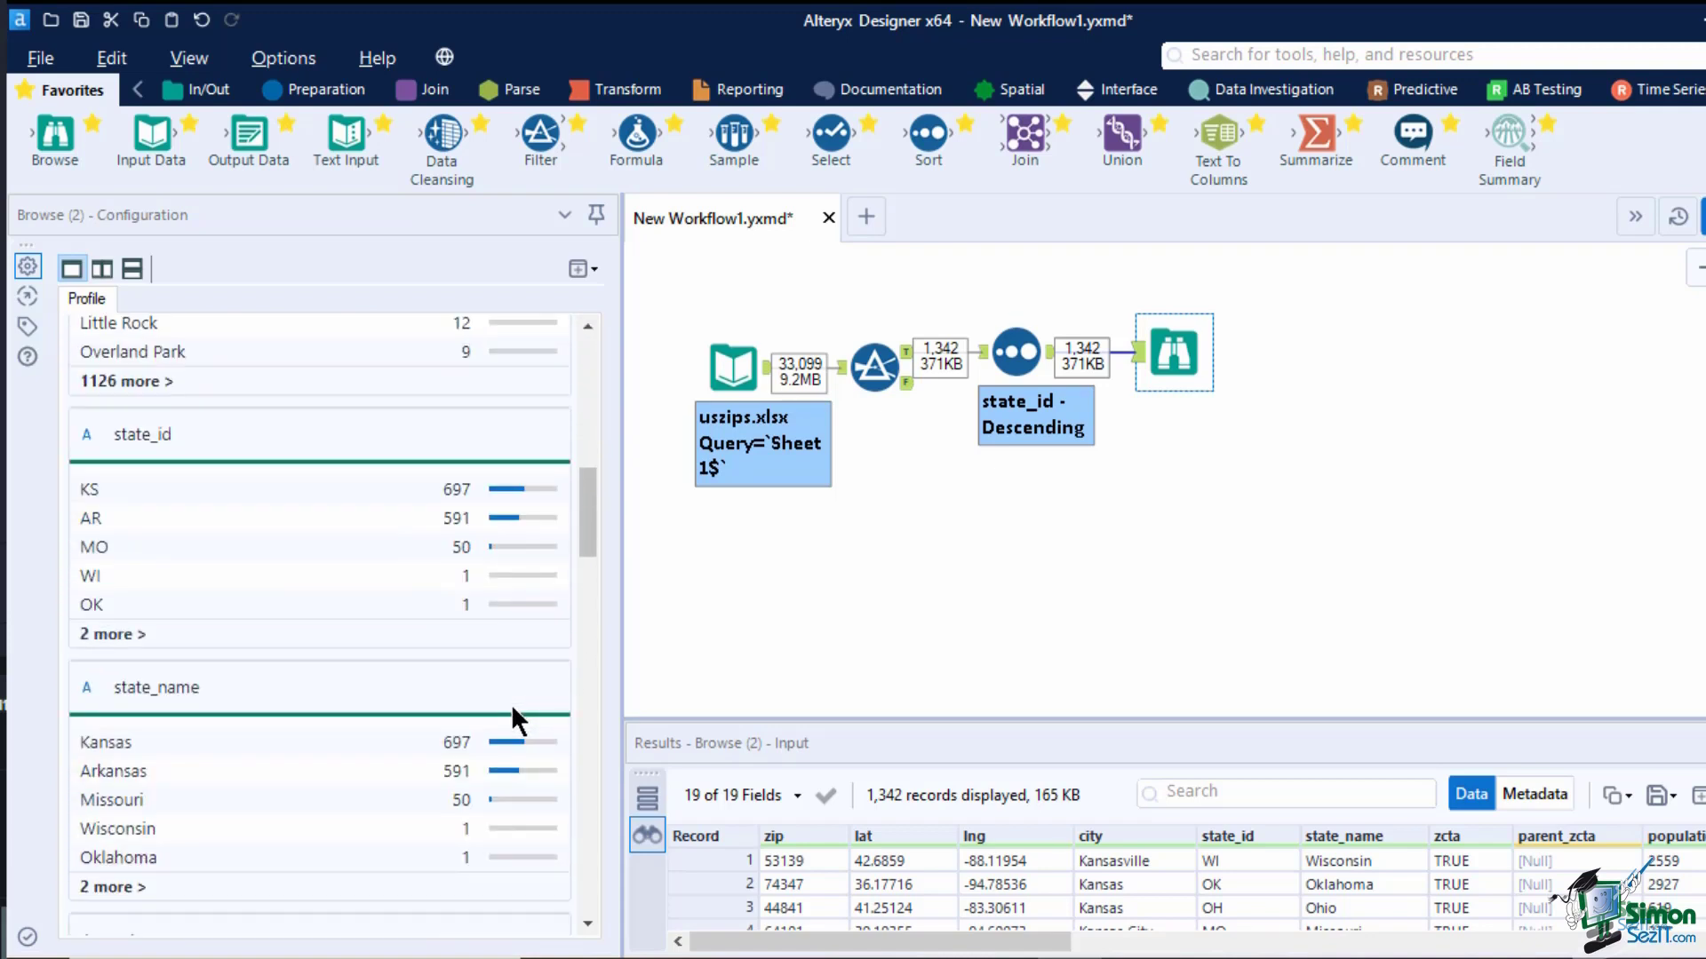
{"action": "left_click", "coordinate": [803, 834]}
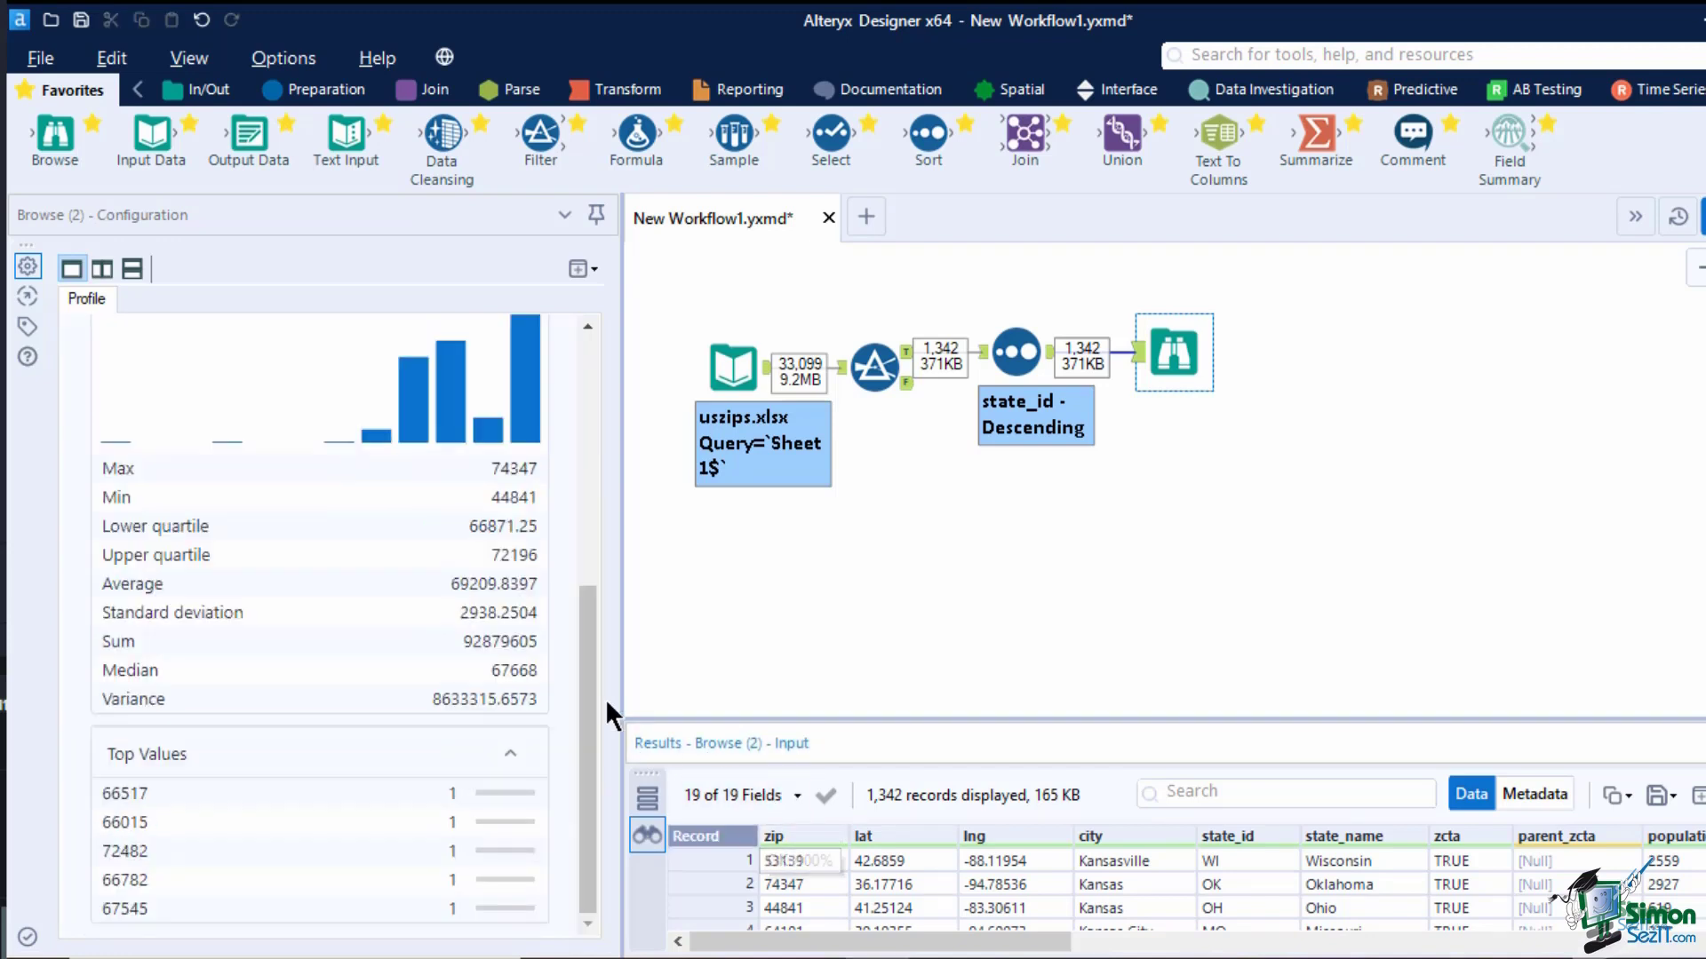
{"action": "scroll", "coordinate": [578, 710], "scroll_direction": "up", "scroll_amount": 6}
{"action": "scroll", "coordinate": [578, 711], "scroll_direction": "up", "scroll_amount": 1}
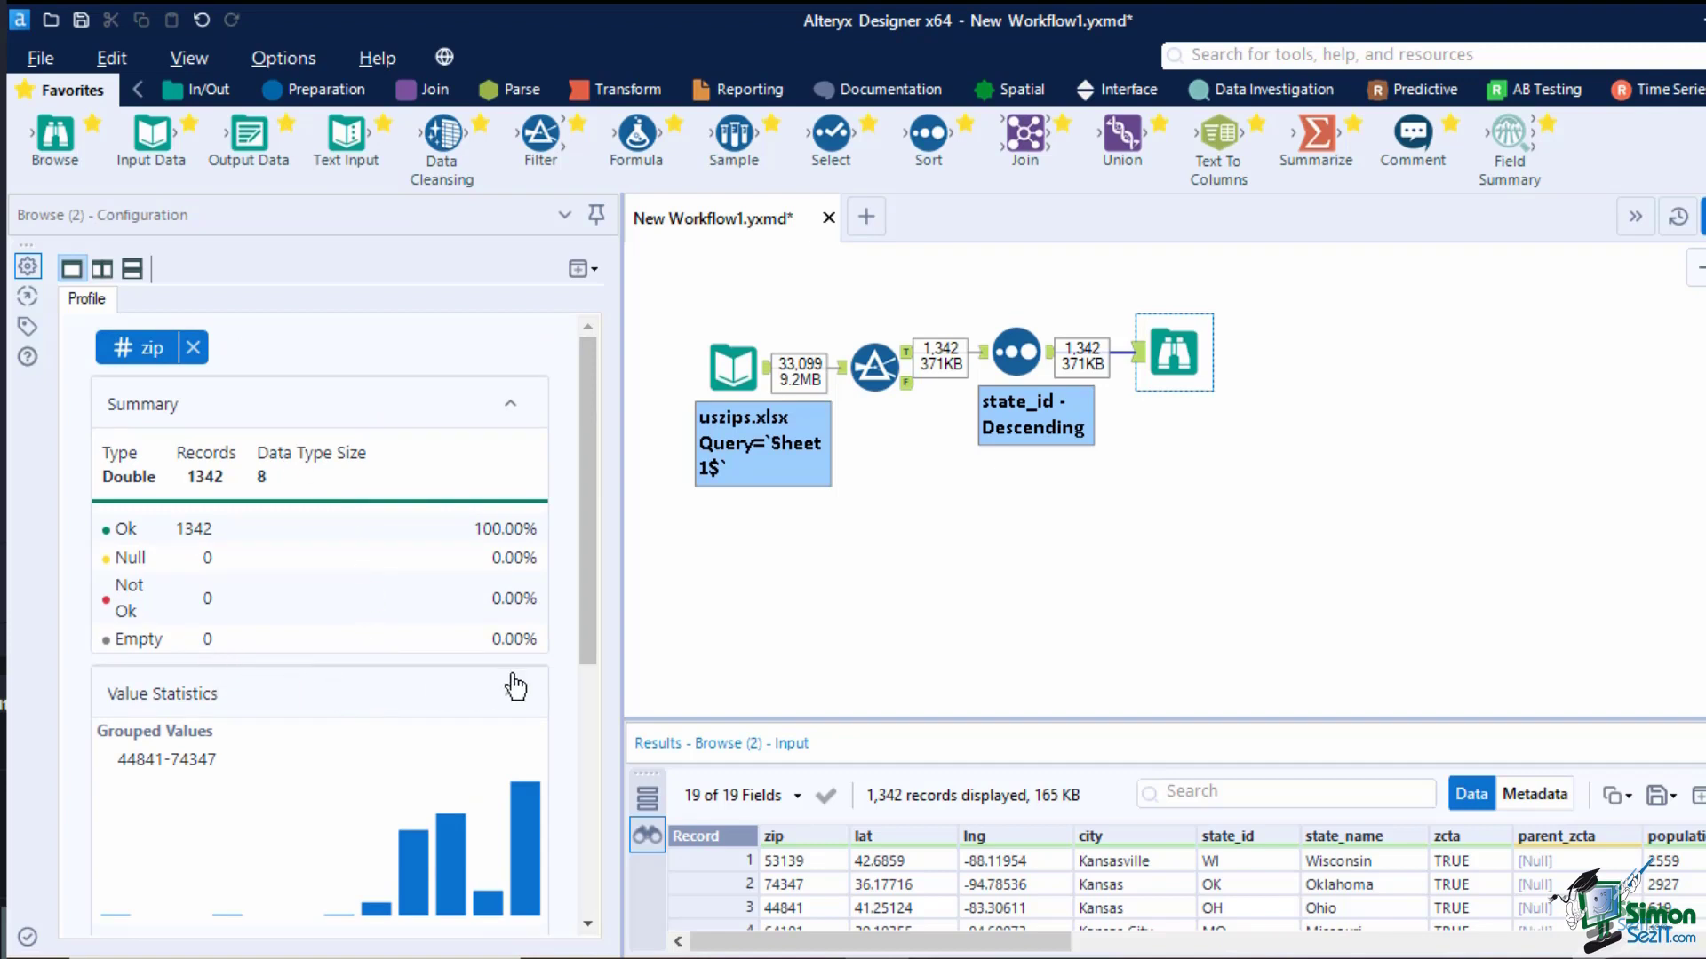
{"action": "scroll", "coordinate": [546, 665], "scroll_direction": "down", "scroll_amount": 4}
{"action": "scroll", "coordinate": [546, 665], "scroll_direction": "down", "scroll_amount": 2}
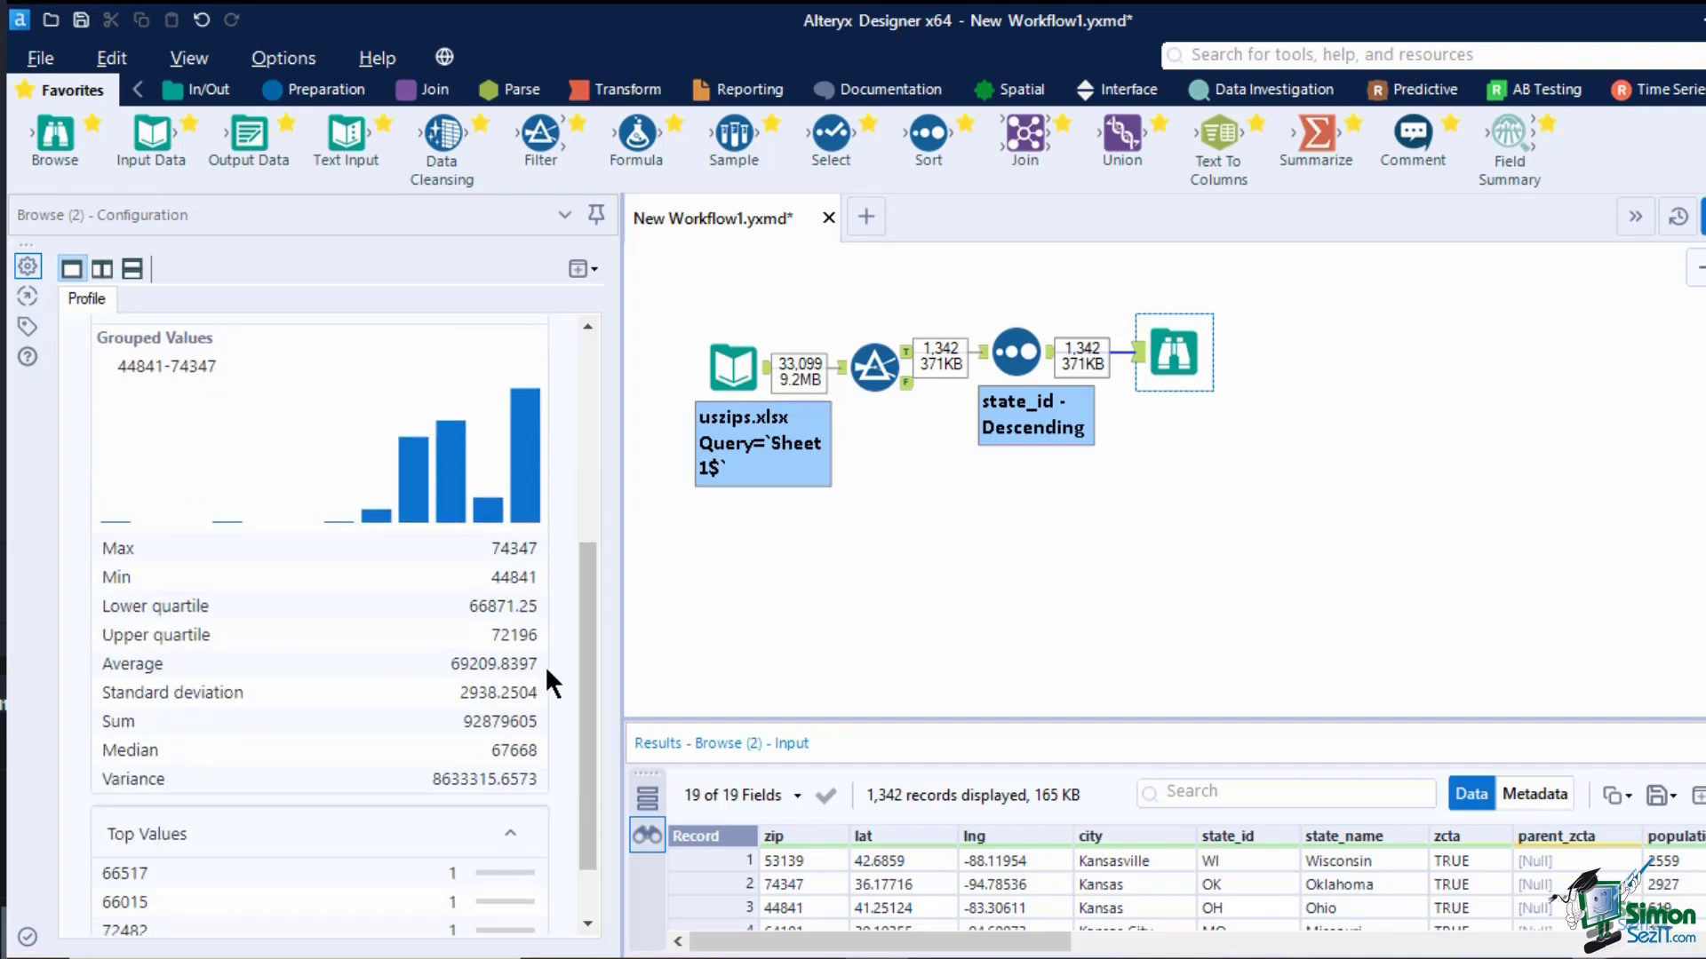
{"action": "scroll", "coordinate": [546, 664], "scroll_direction": "up", "scroll_amount": 3}
{"action": "mouse_move", "coordinate": [526, 638]}
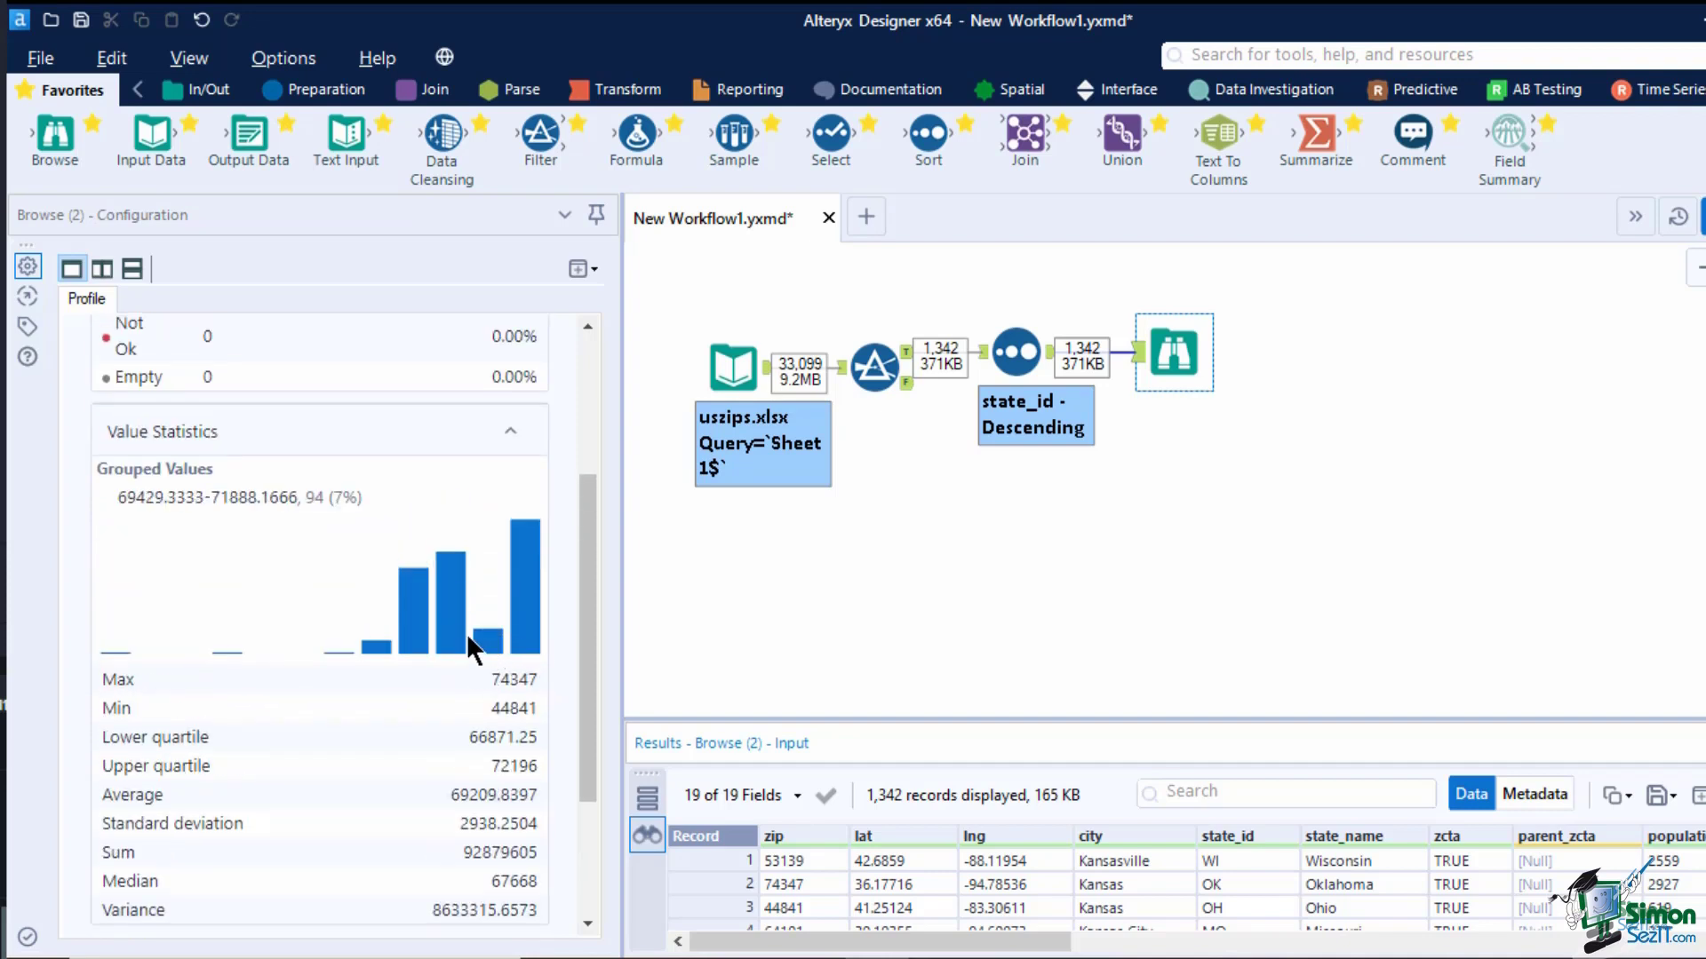
{"action": "mouse_move", "coordinate": [414, 640]}
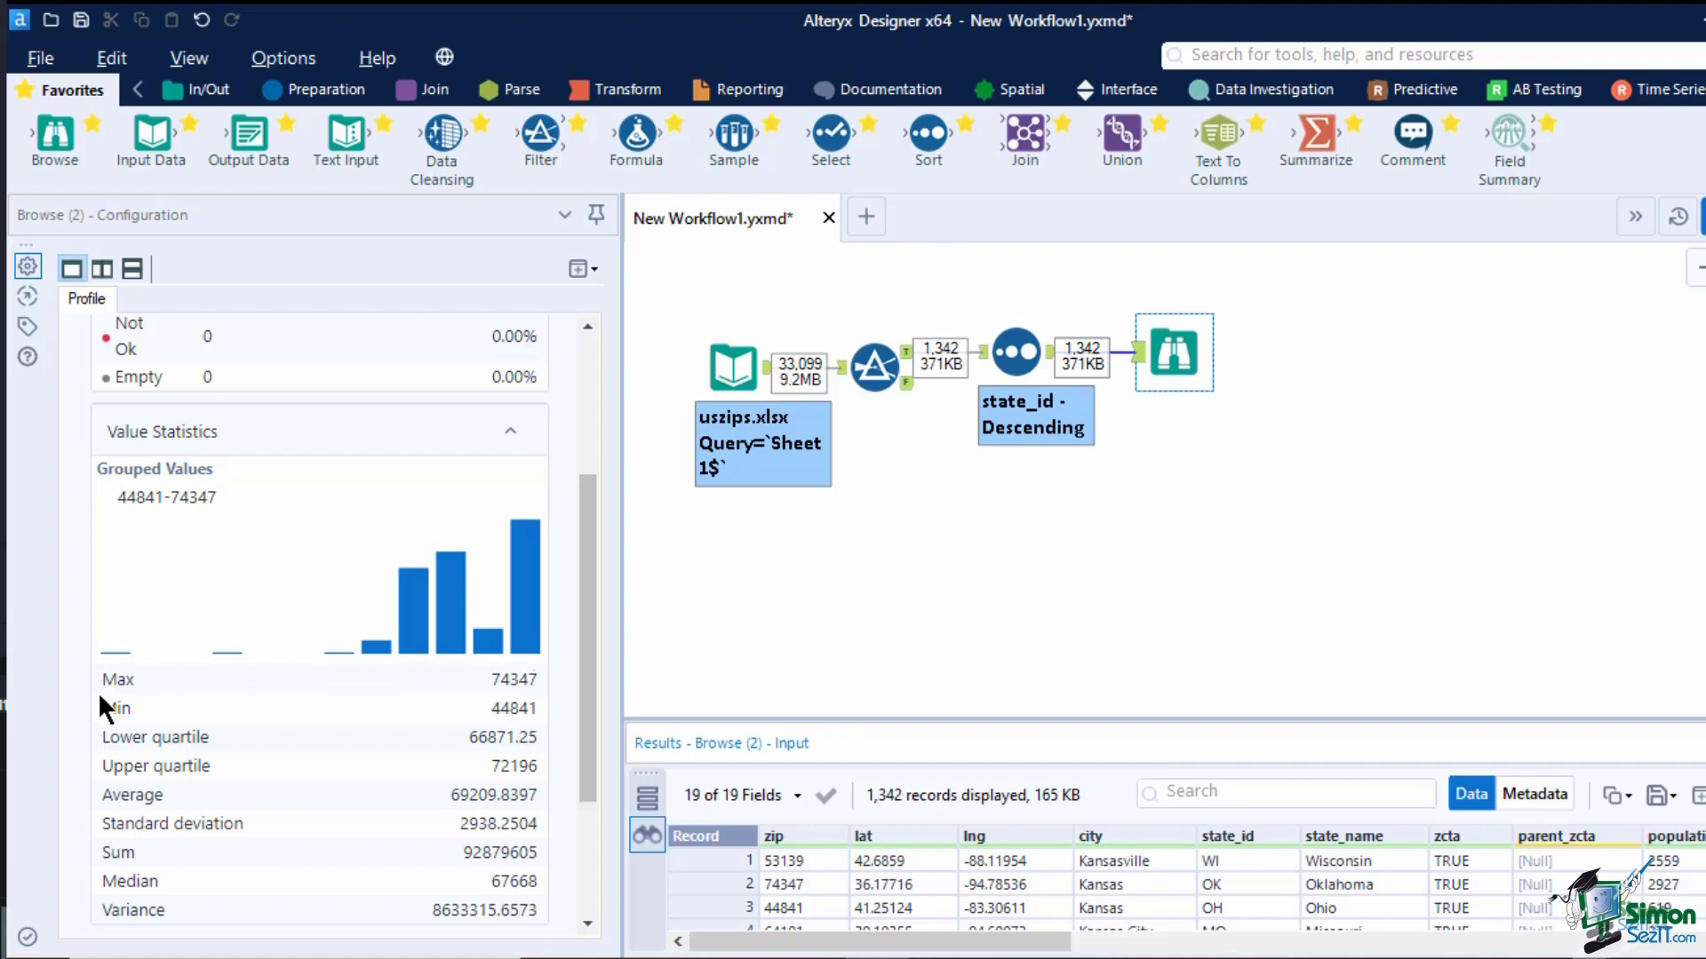
{"action": "scroll", "coordinate": [95, 691], "scroll_direction": "down", "scroll_amount": 3}
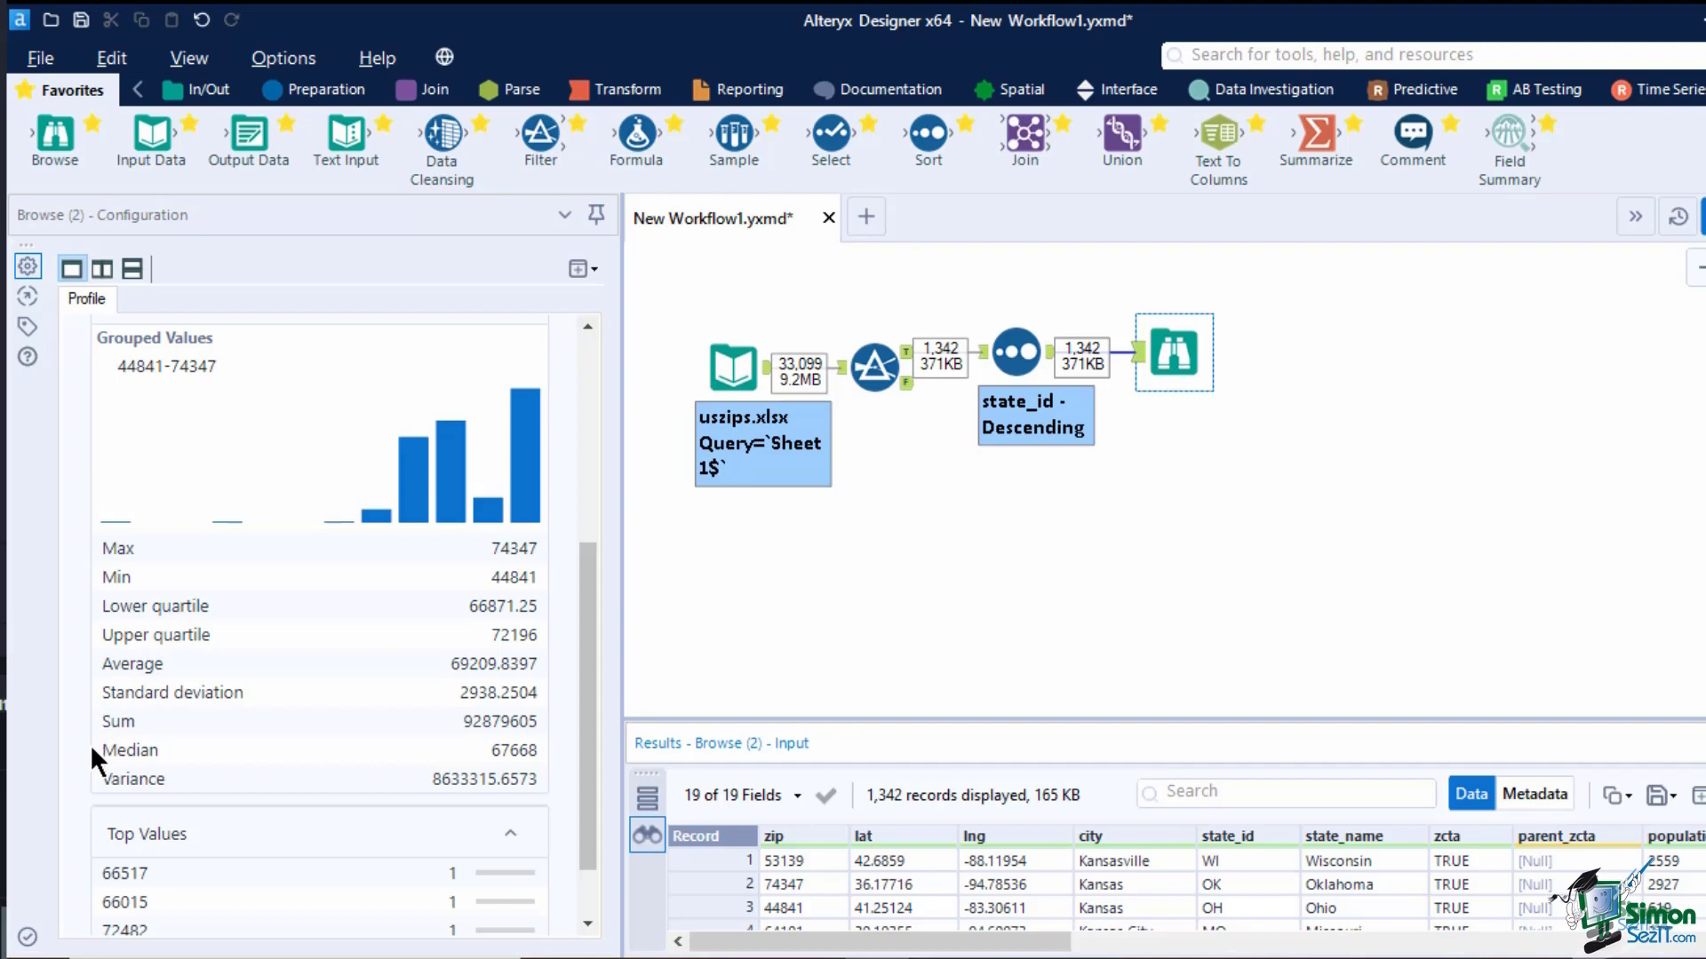
{"action": "scroll", "coordinate": [103, 782], "scroll_direction": "down", "scroll_amount": 2}
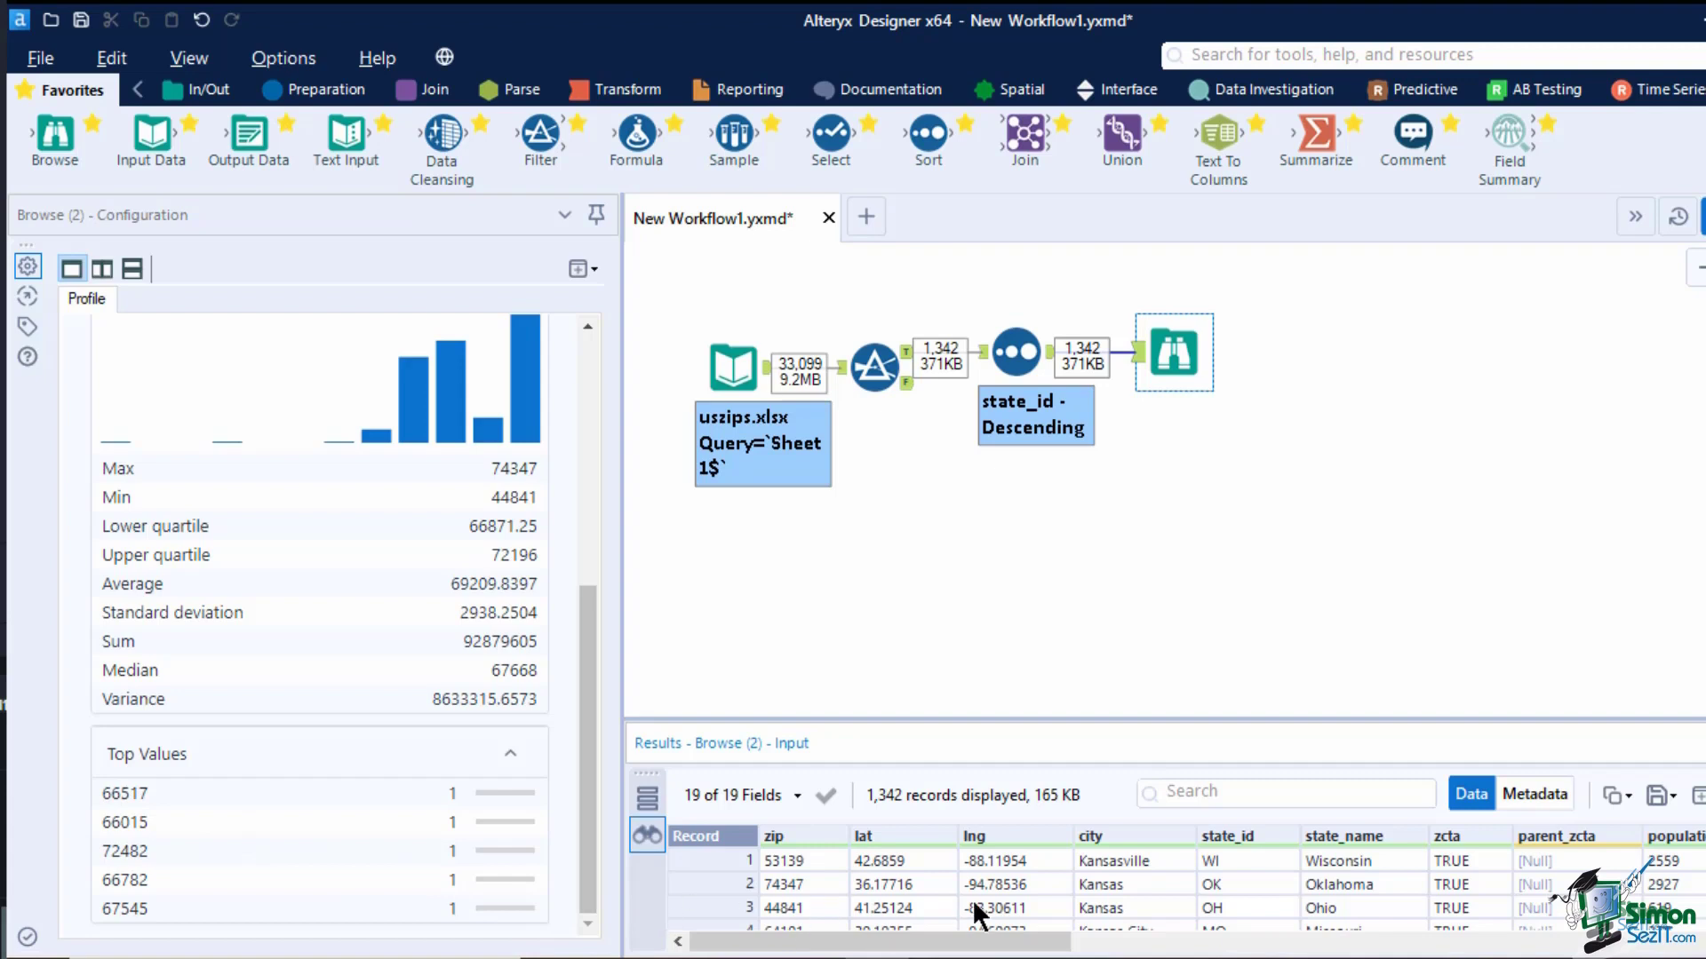
{"action": "left_click", "coordinate": [1154, 830]}
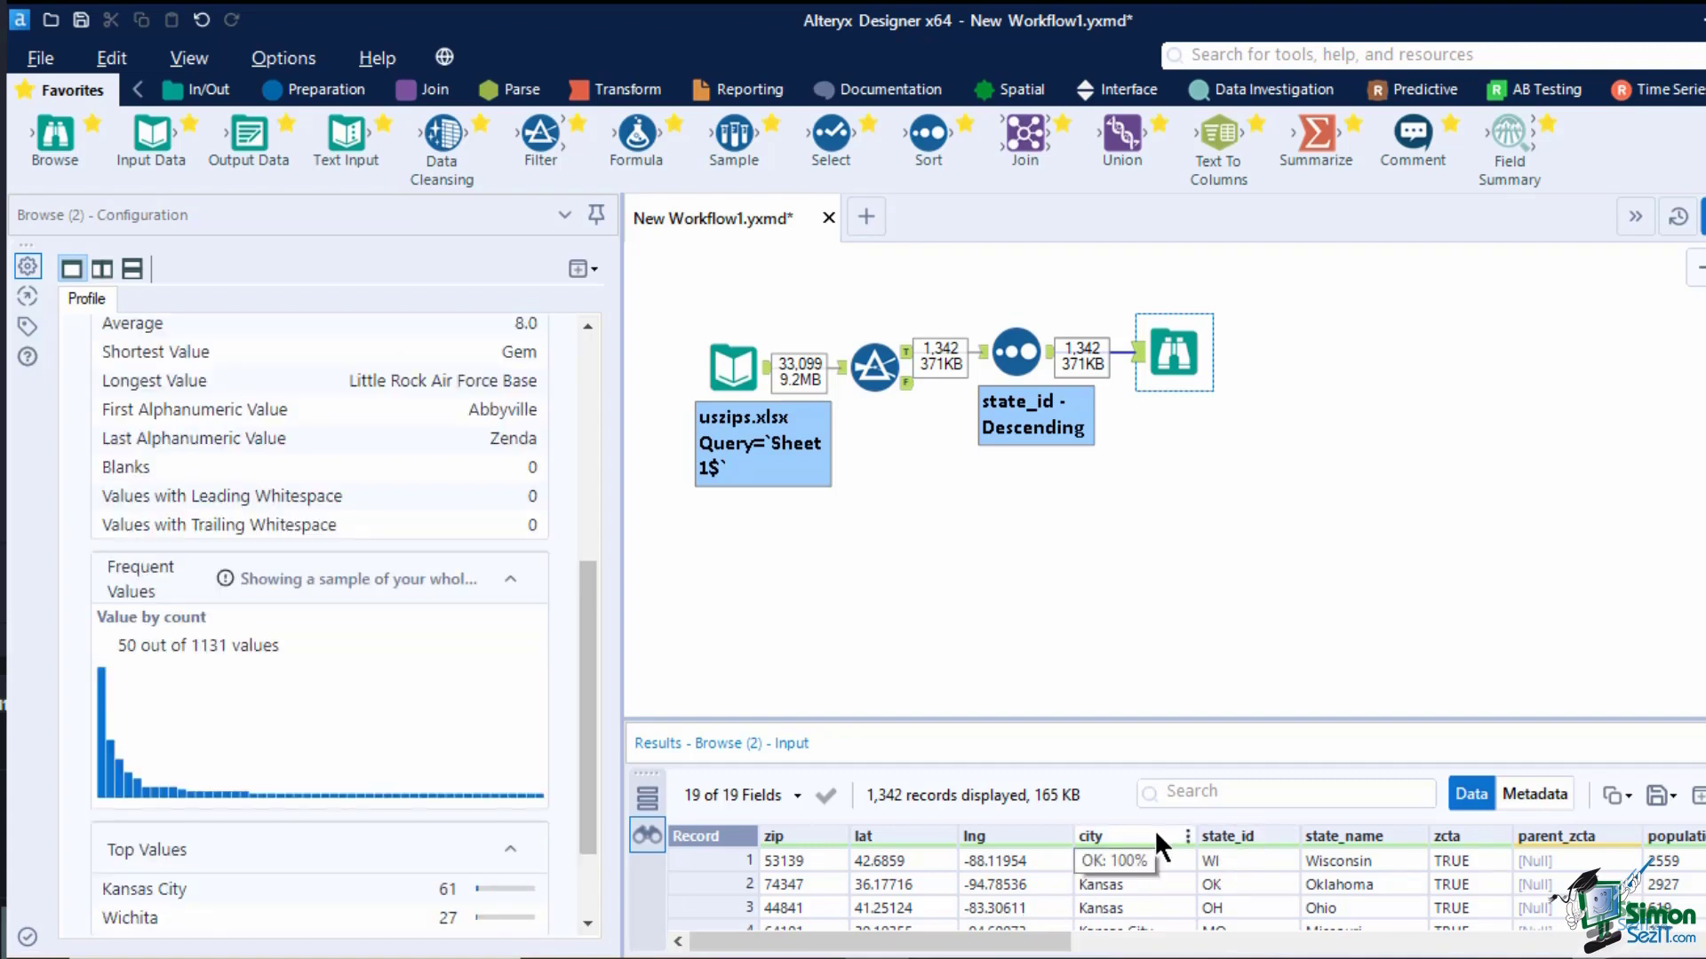
{"action": "scroll", "coordinate": [489, 659], "scroll_direction": "up", "scroll_amount": 4}
{"action": "scroll", "coordinate": [491, 665], "scroll_direction": "up", "scroll_amount": 3}
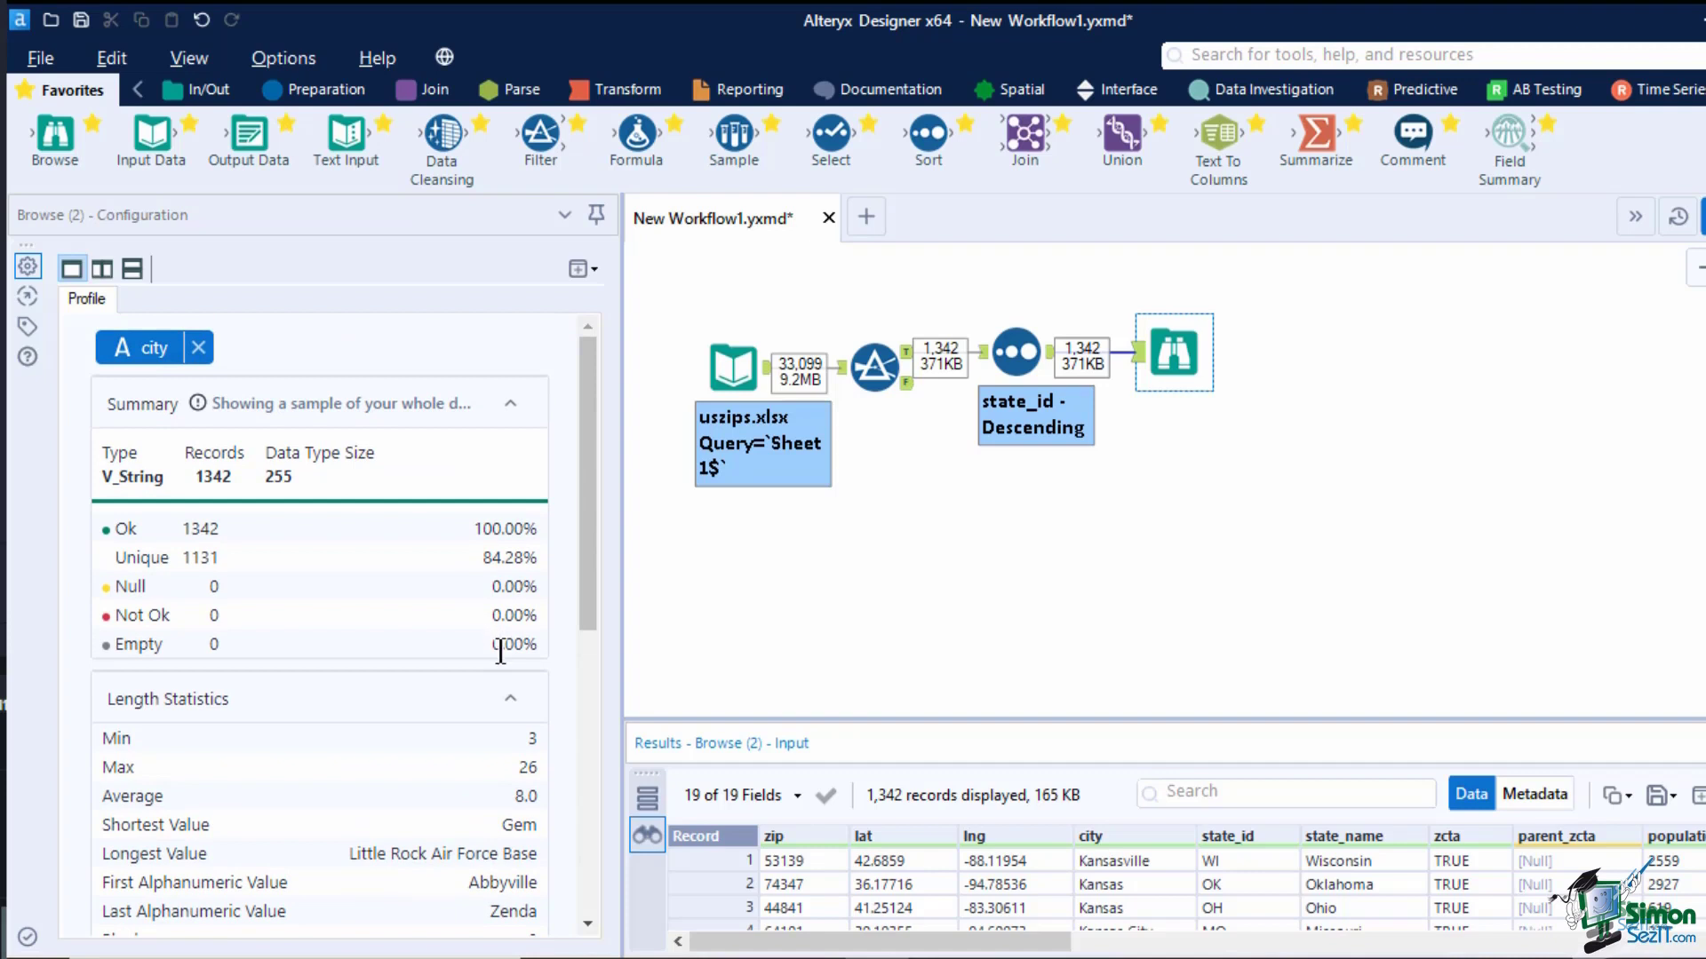
{"action": "scroll", "coordinate": [515, 718], "scroll_direction": "down", "scroll_amount": 5}
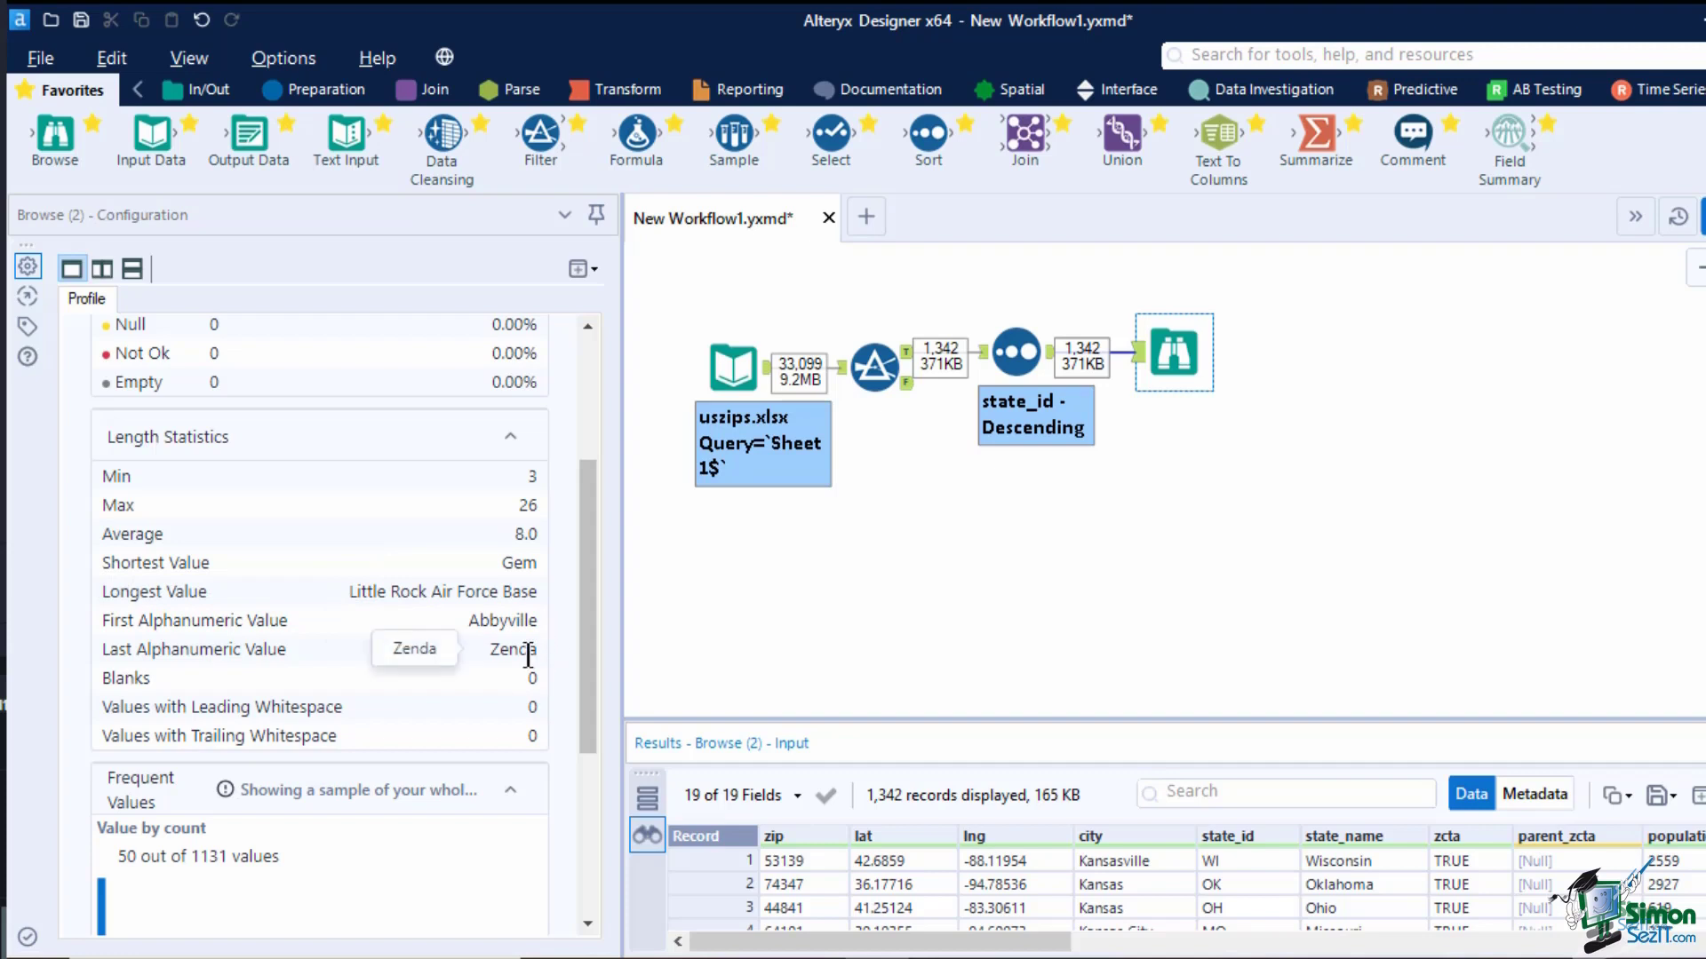
{"action": "scroll", "coordinate": [560, 653], "scroll_direction": "down", "scroll_amount": 5}
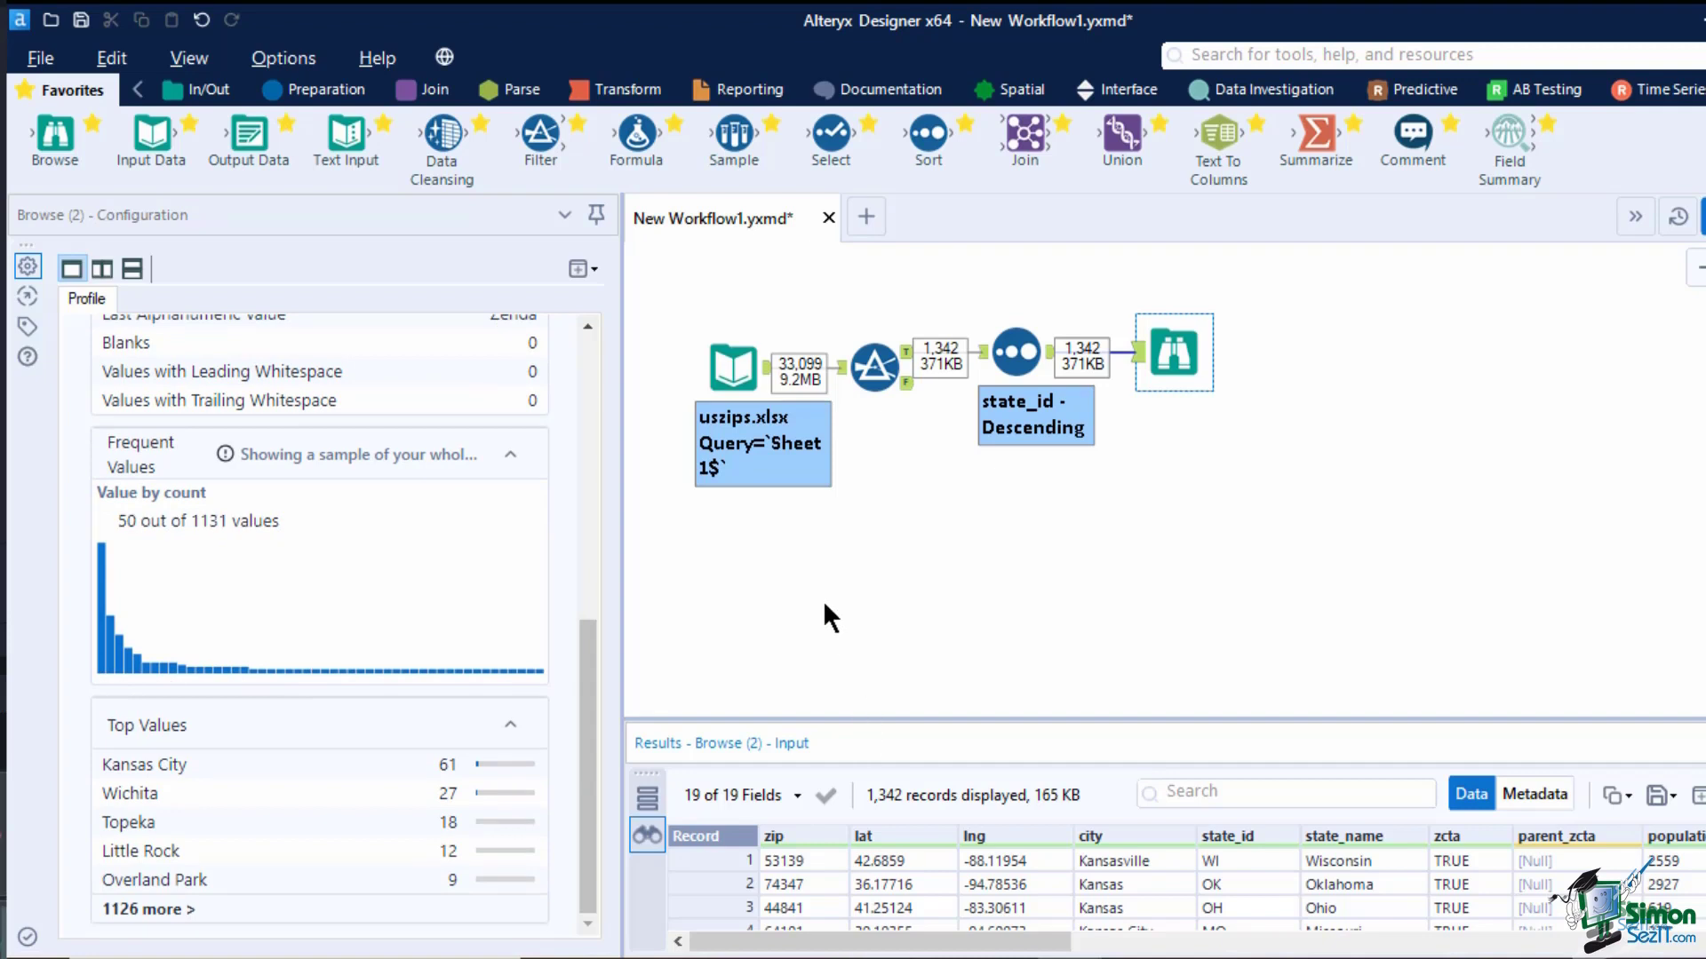
Step: Add a Text Input tool with columns State Code and State Name and one row Alabama / AL
{"action": "left_click_drag", "start_coordinate": [355, 132], "coordinate": [733, 567]}
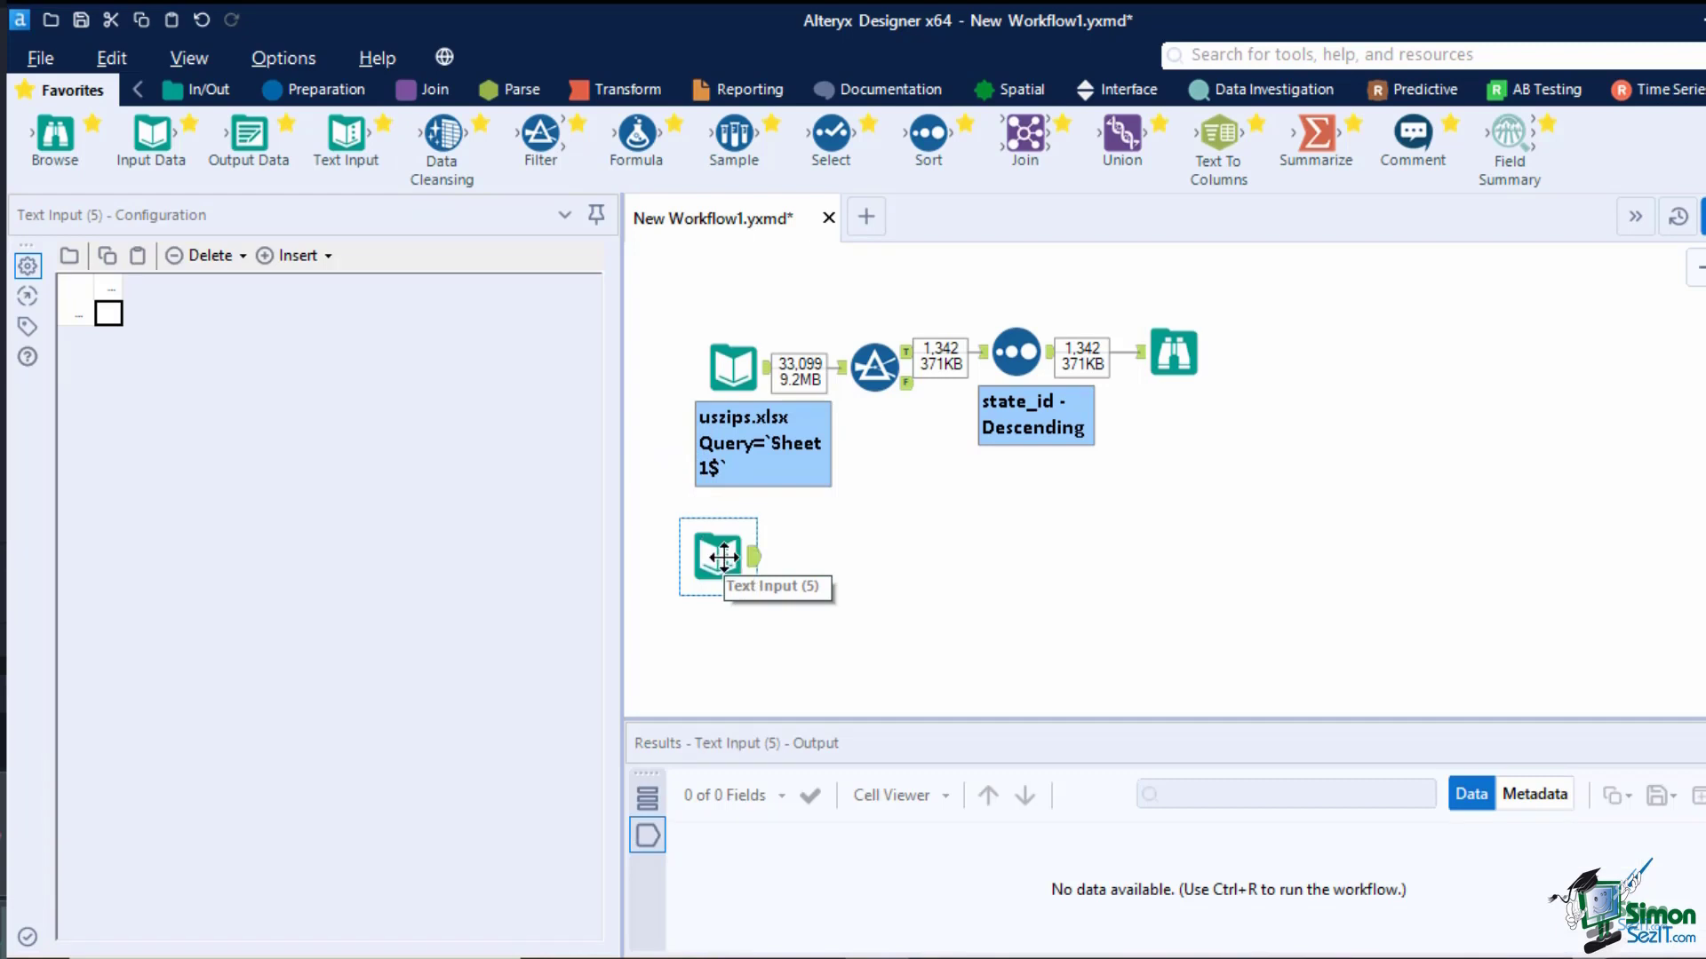
{"action": "left_click", "coordinate": [109, 288]}
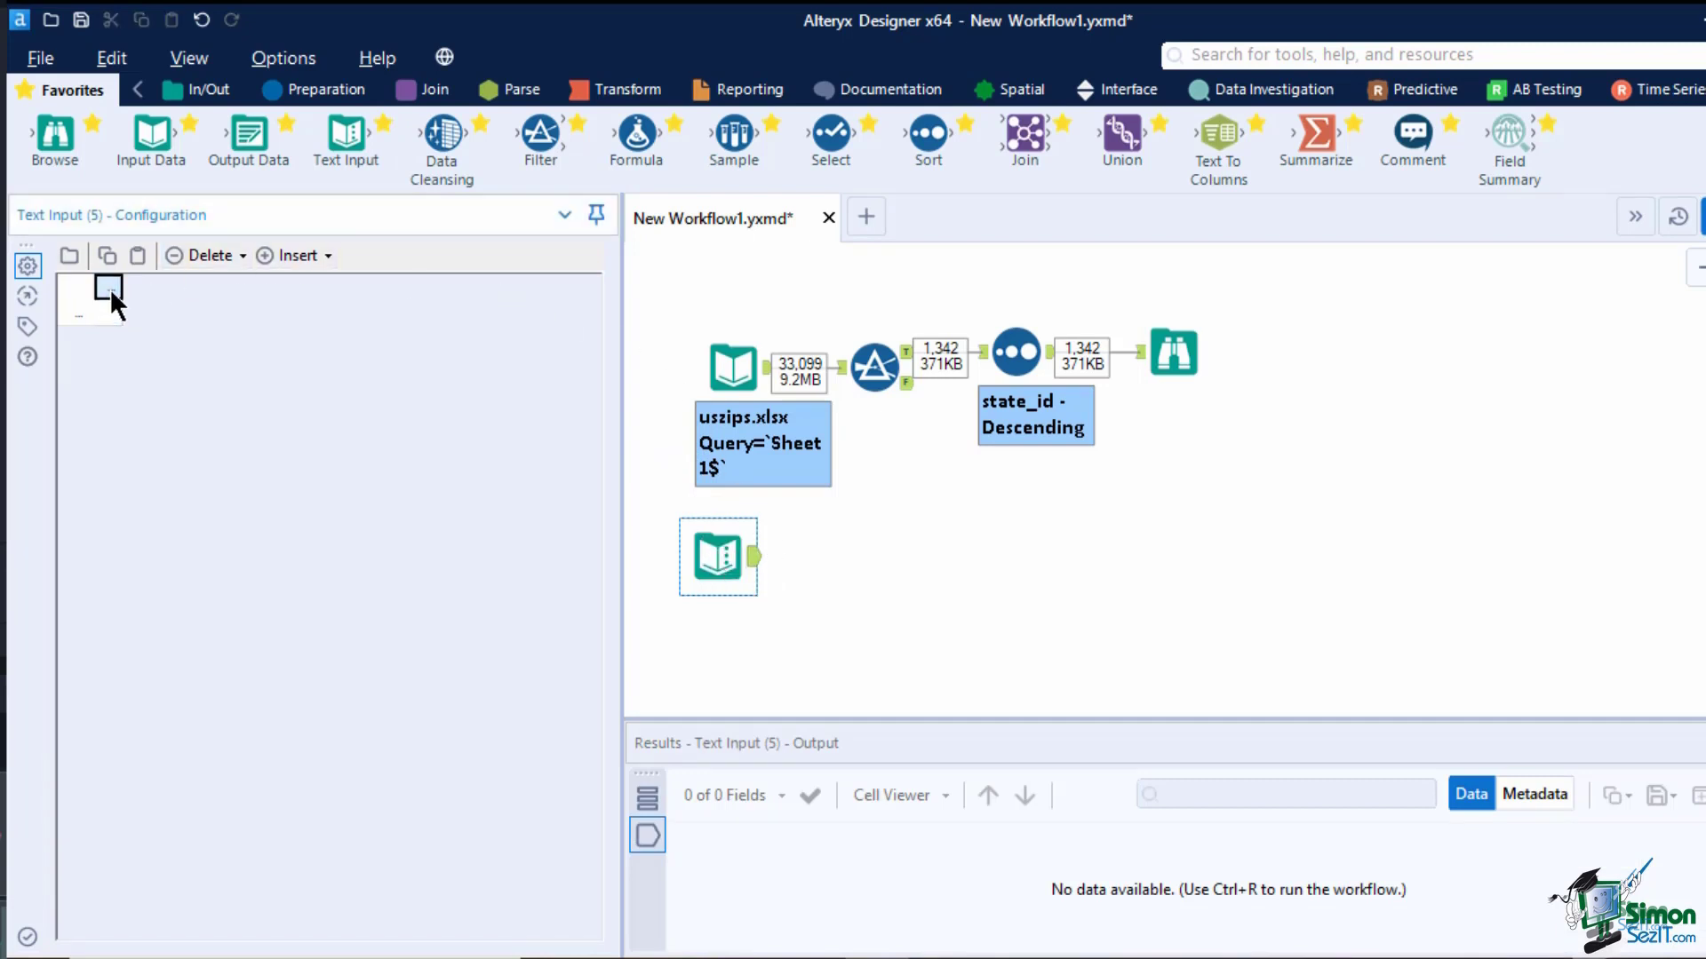
{"action": "type", "text": "State Code"}
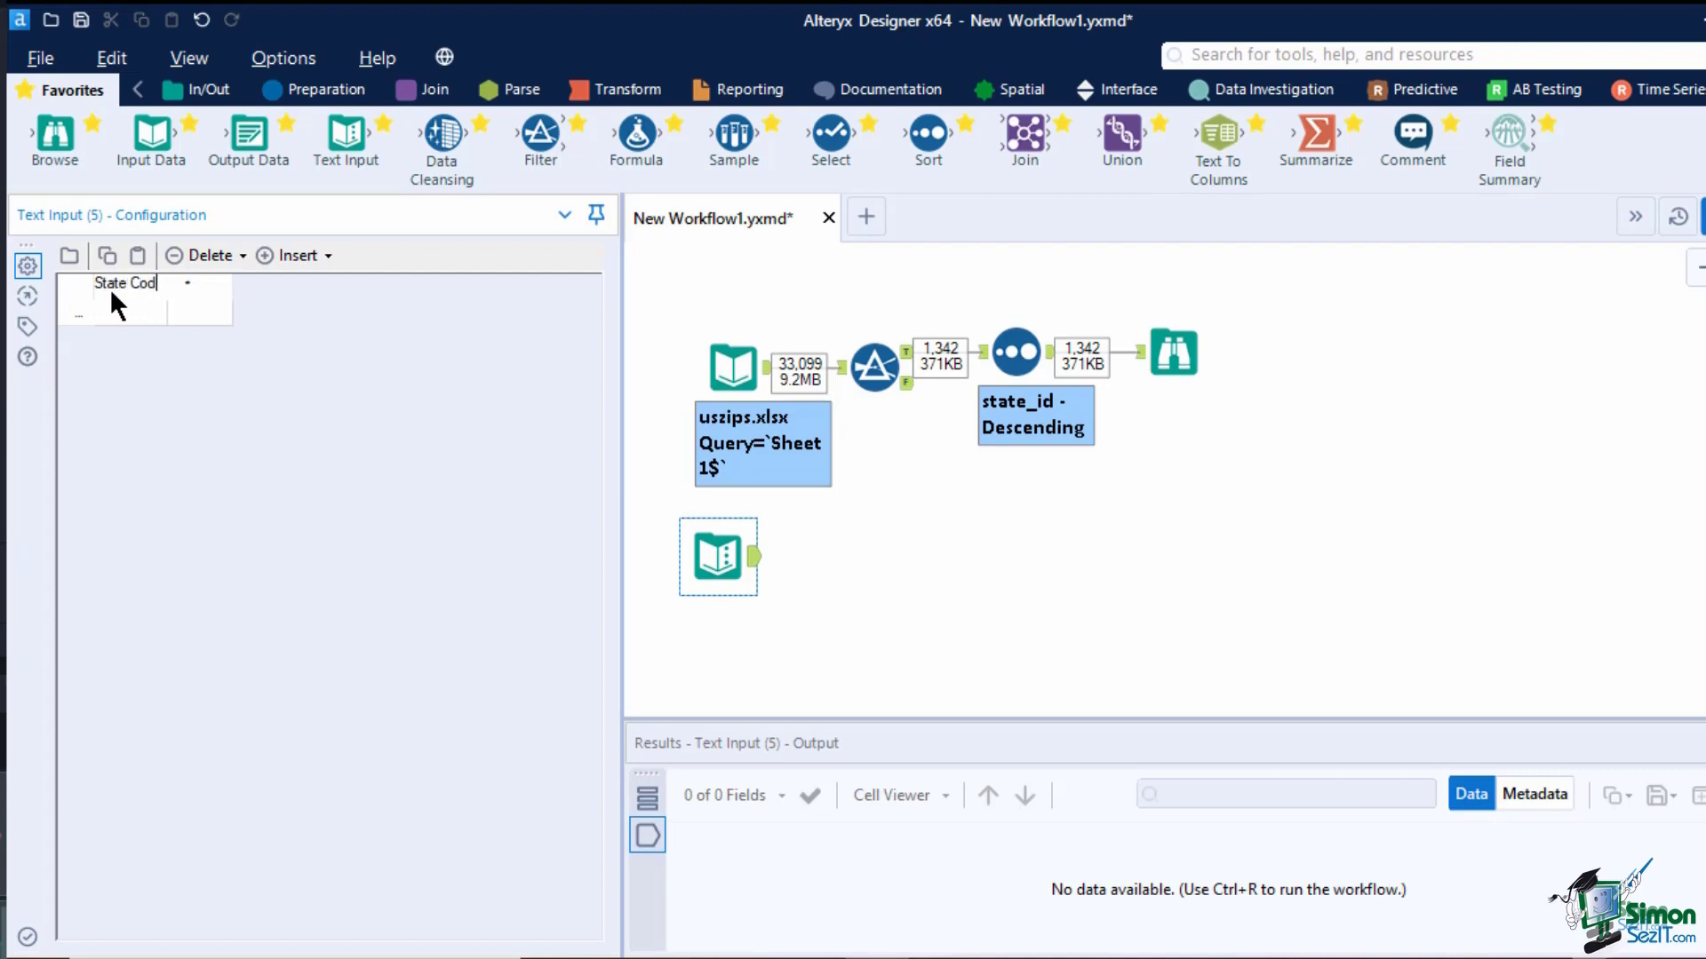
{"action": "left_click", "coordinate": [204, 284]}
{"action": "type", "text": "St"}
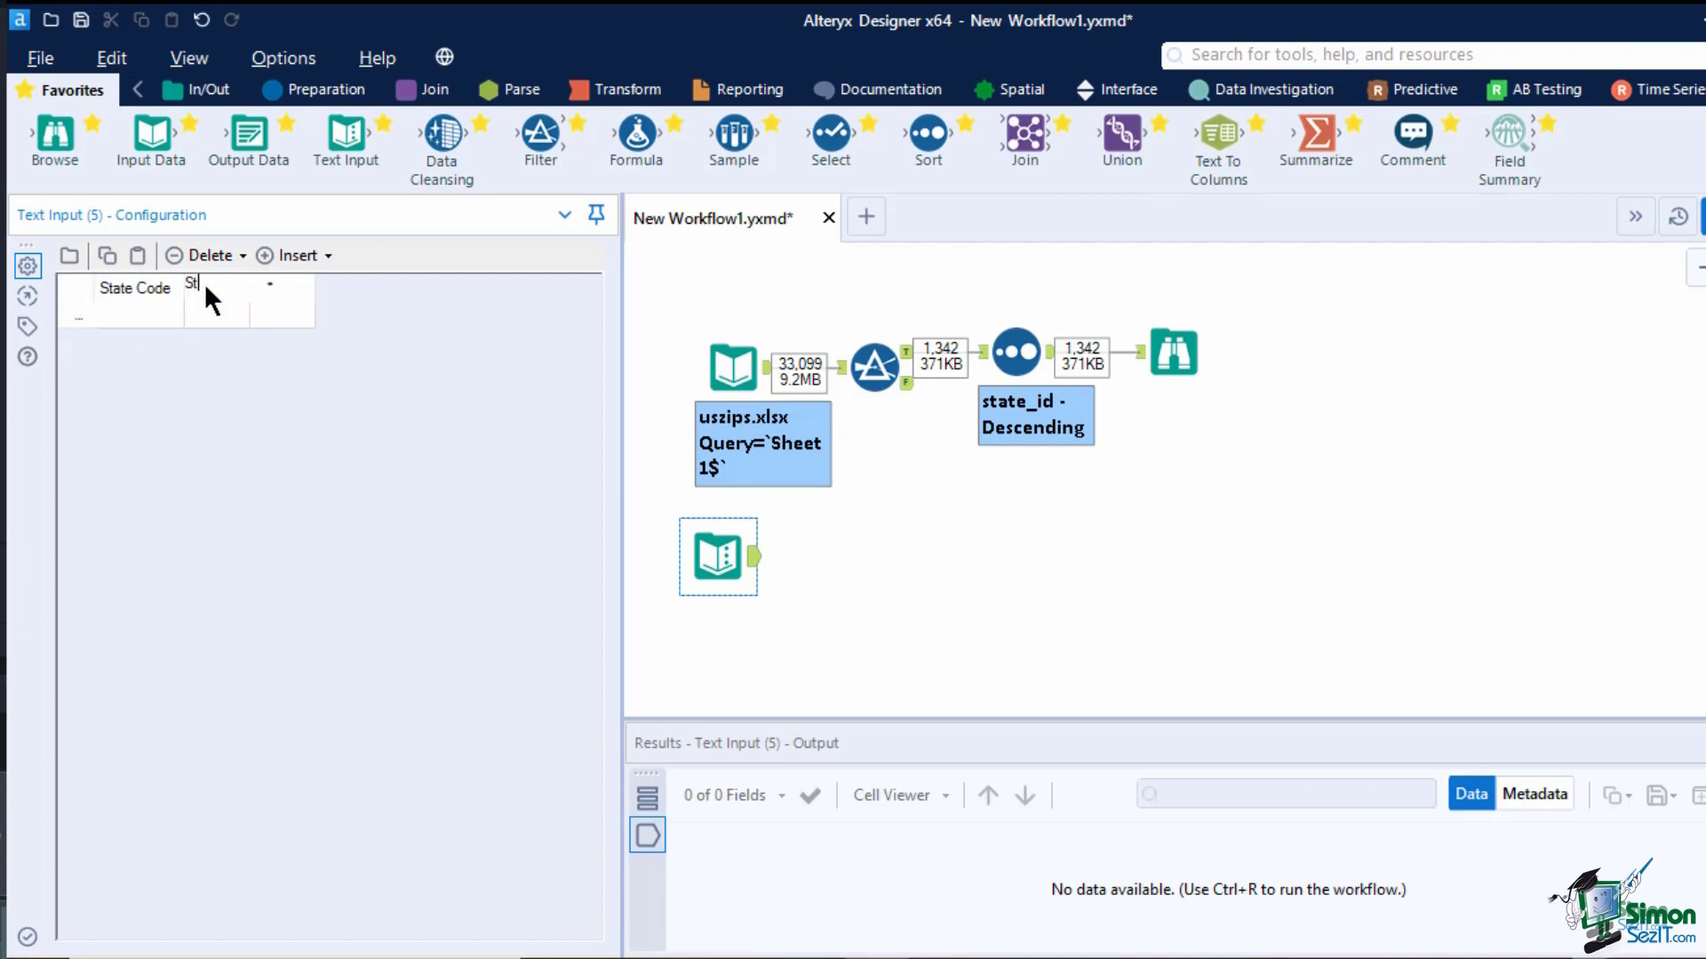
{"action": "type", "text": "ate Name"}
{"action": "left_click", "coordinate": [147, 311]}
{"action": "type", "text": "A"}
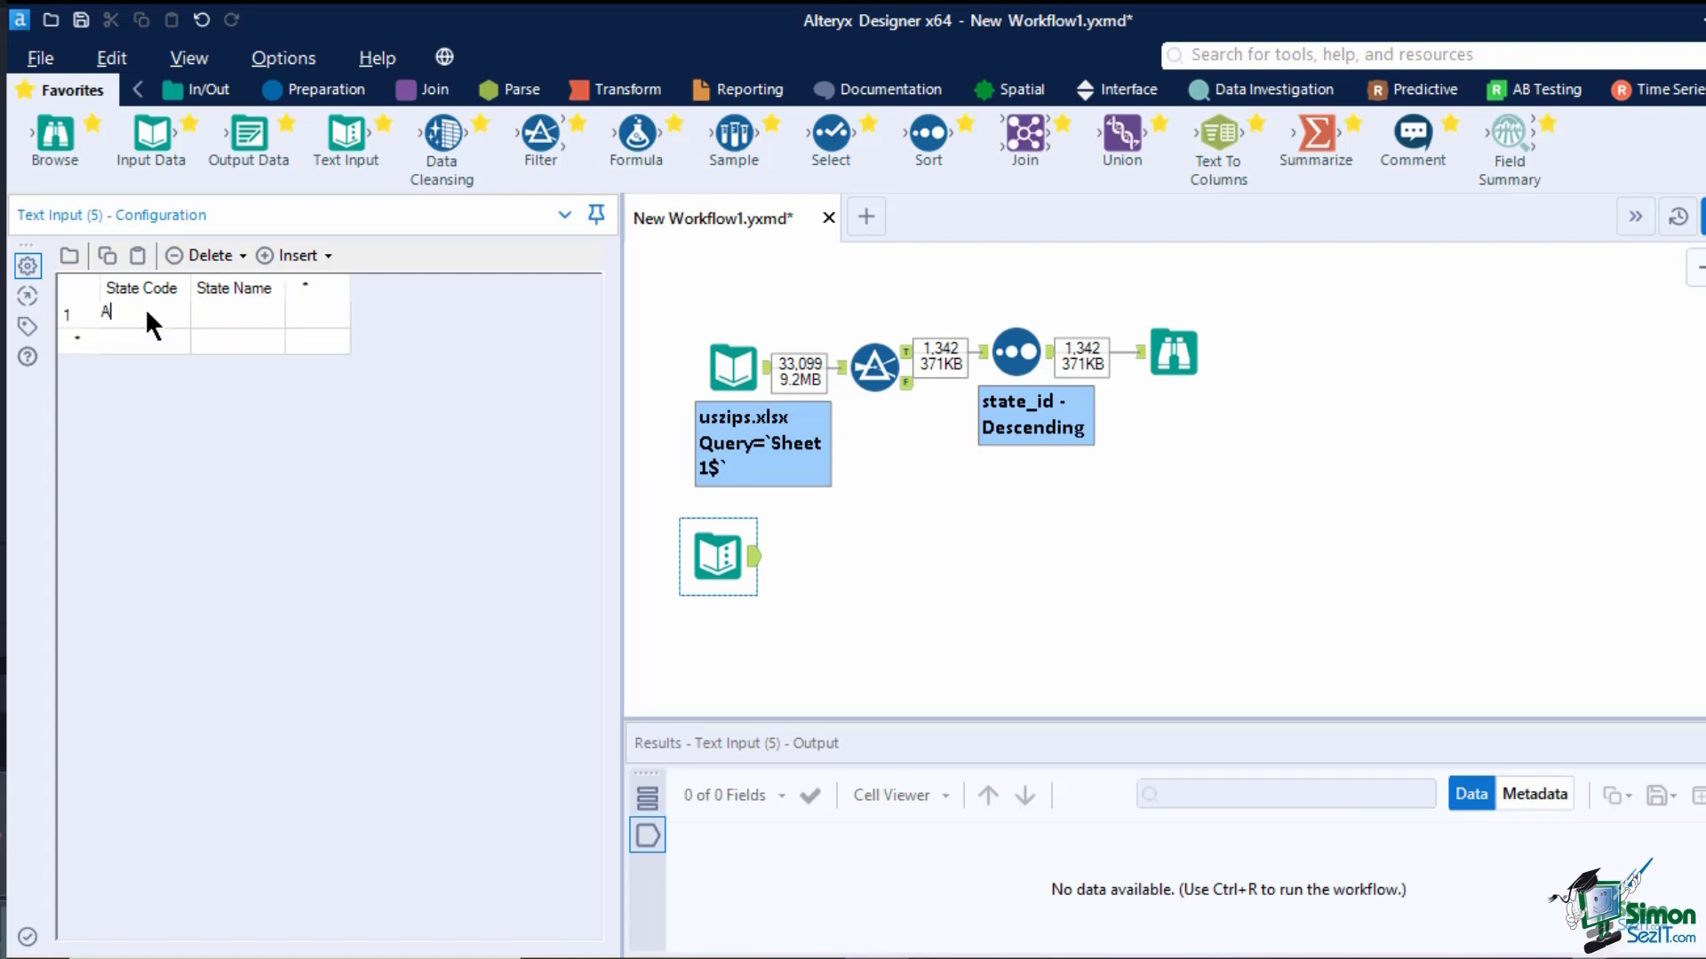
{"action": "type", "text": "labama"}
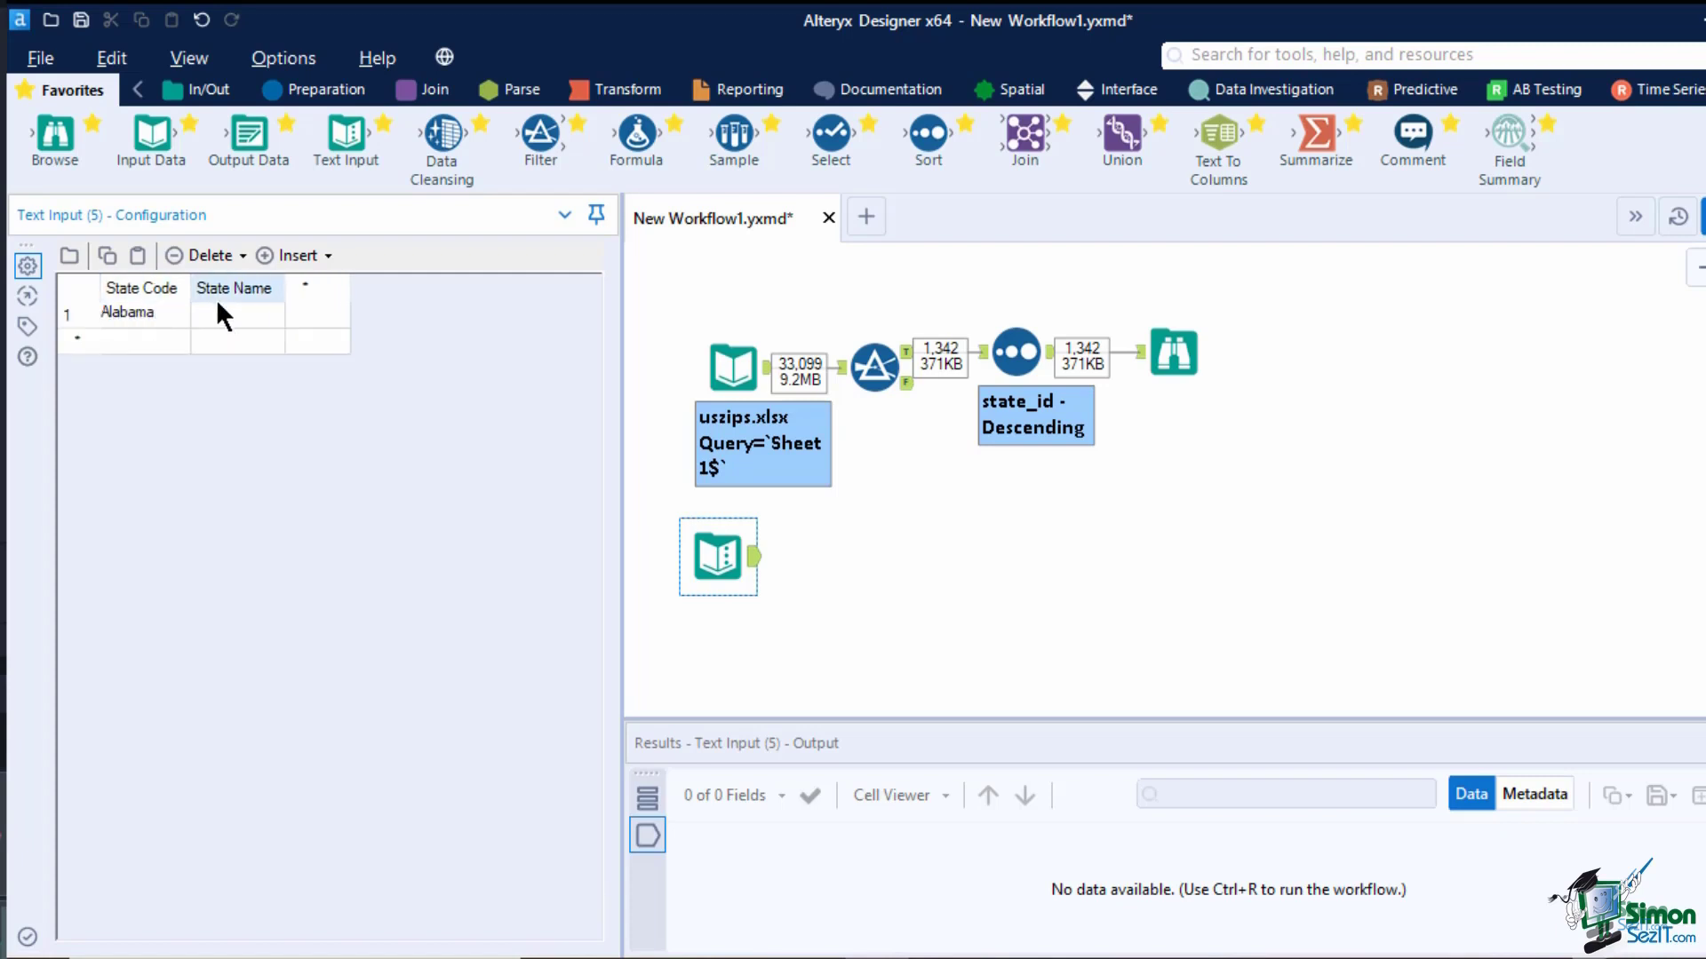
{"action": "left_click", "coordinate": [218, 306]}
{"action": "type", "text": "AL"}
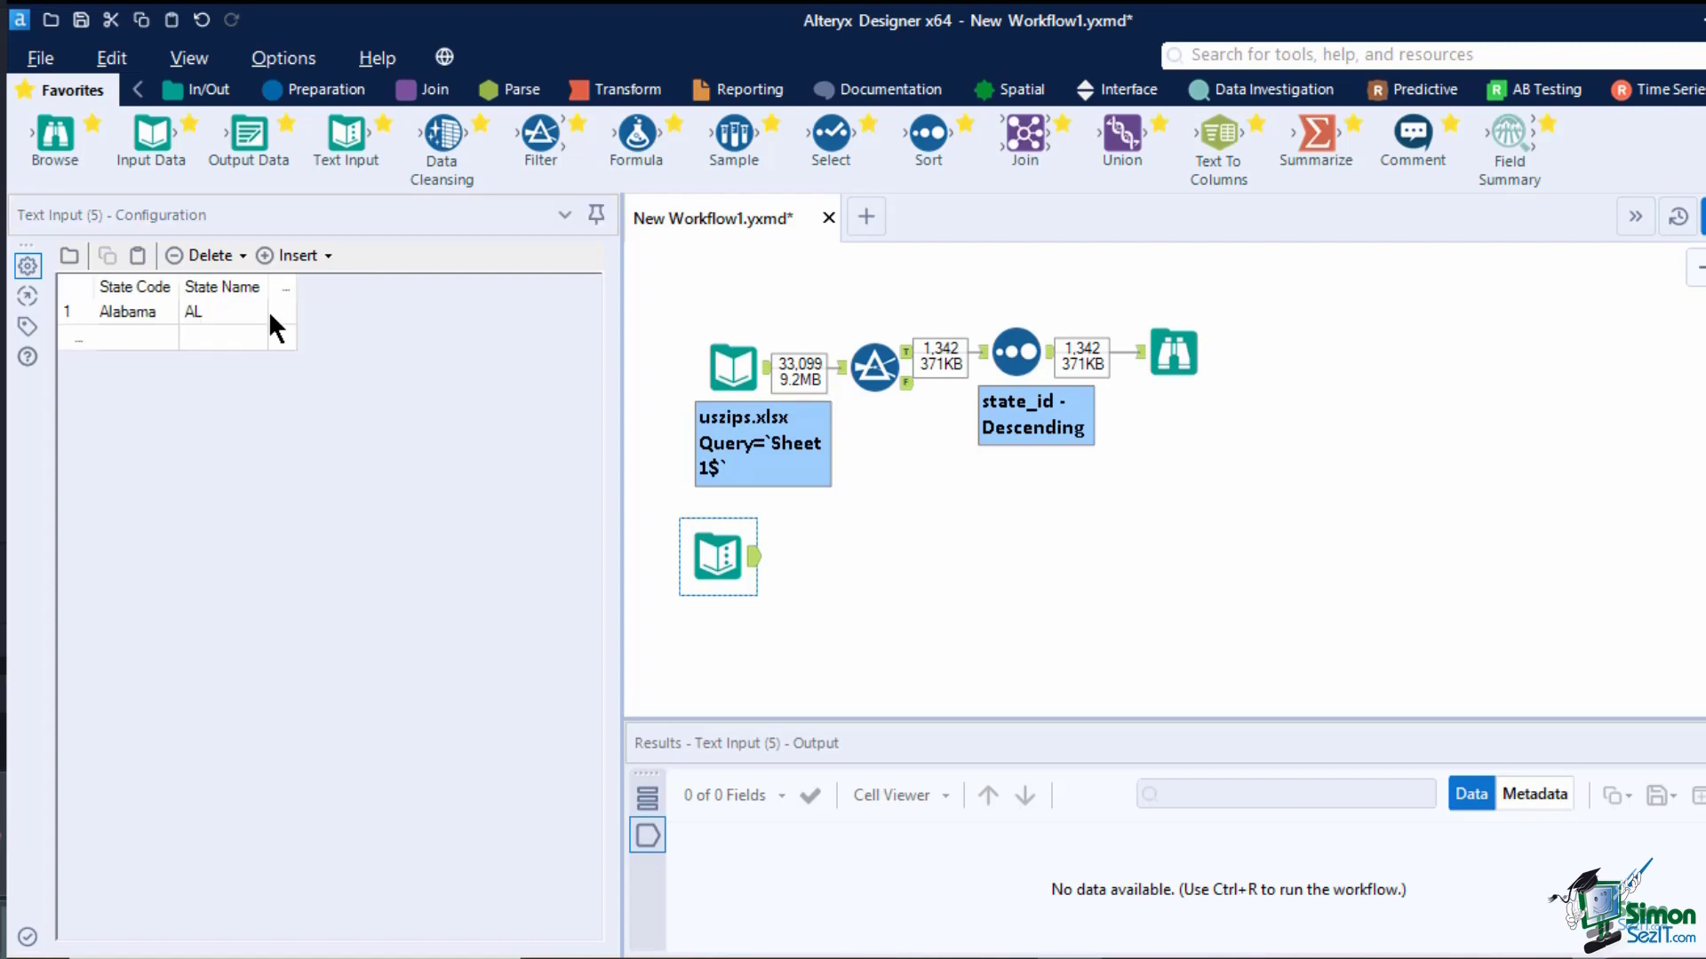
{"action": "left_click", "coordinate": [799, 567]}
{"action": "key", "text": "ctrl+r"}
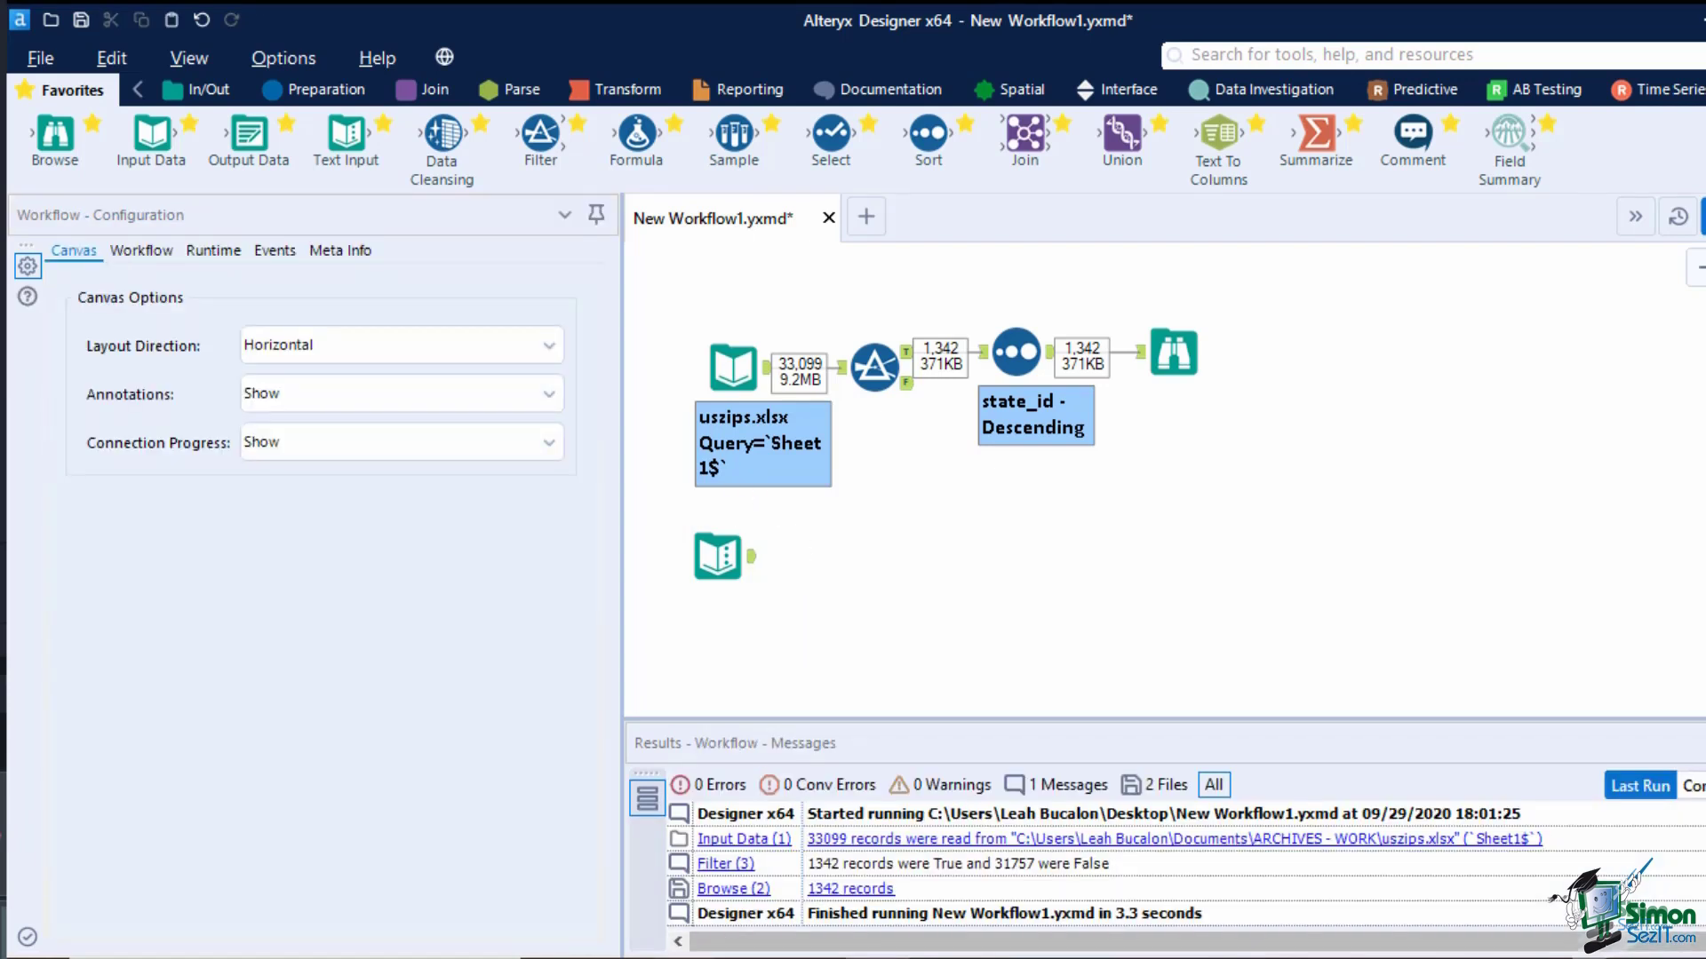
Step: Copy the state abbreviations table from the web page in Opera
{"action": "key", "text": "alt+Tab"}
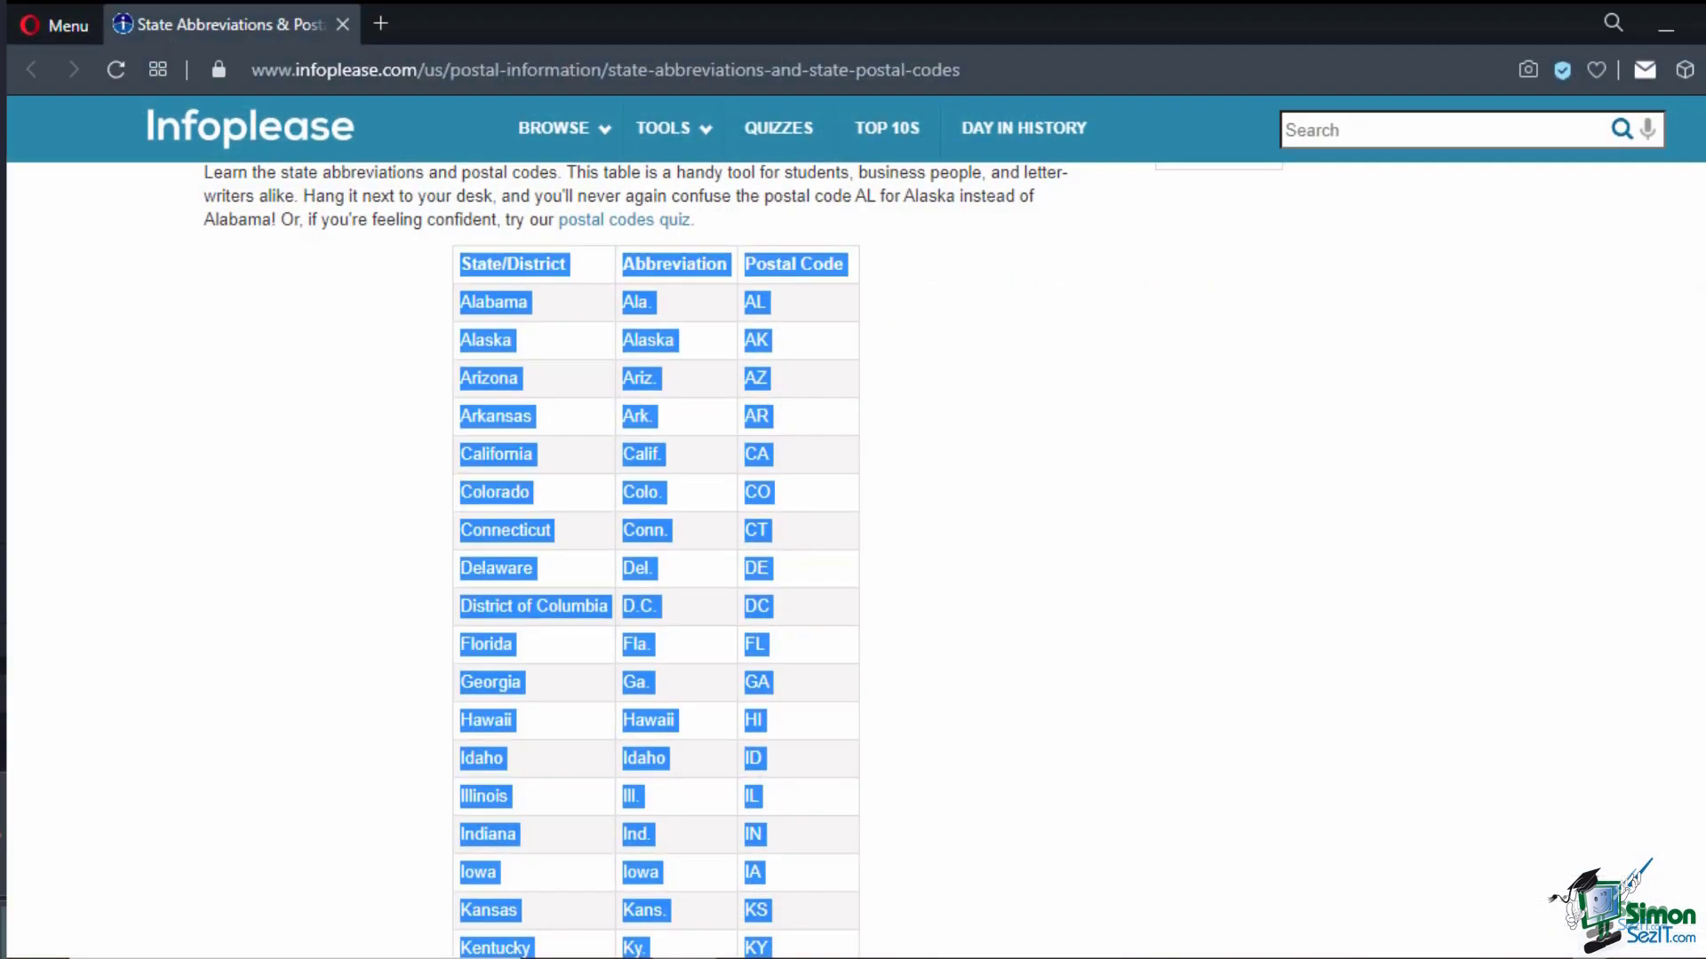
{"action": "right_click", "coordinate": [754, 653]}
{"action": "left_click", "coordinate": [841, 452]}
{"action": "key", "text": "alt+Tab"}
Step: Paste the copied state abbreviations table onto the canvas as a new text input
{"action": "right_click", "coordinate": [878, 586]}
{"action": "left_click", "coordinate": [939, 601]}
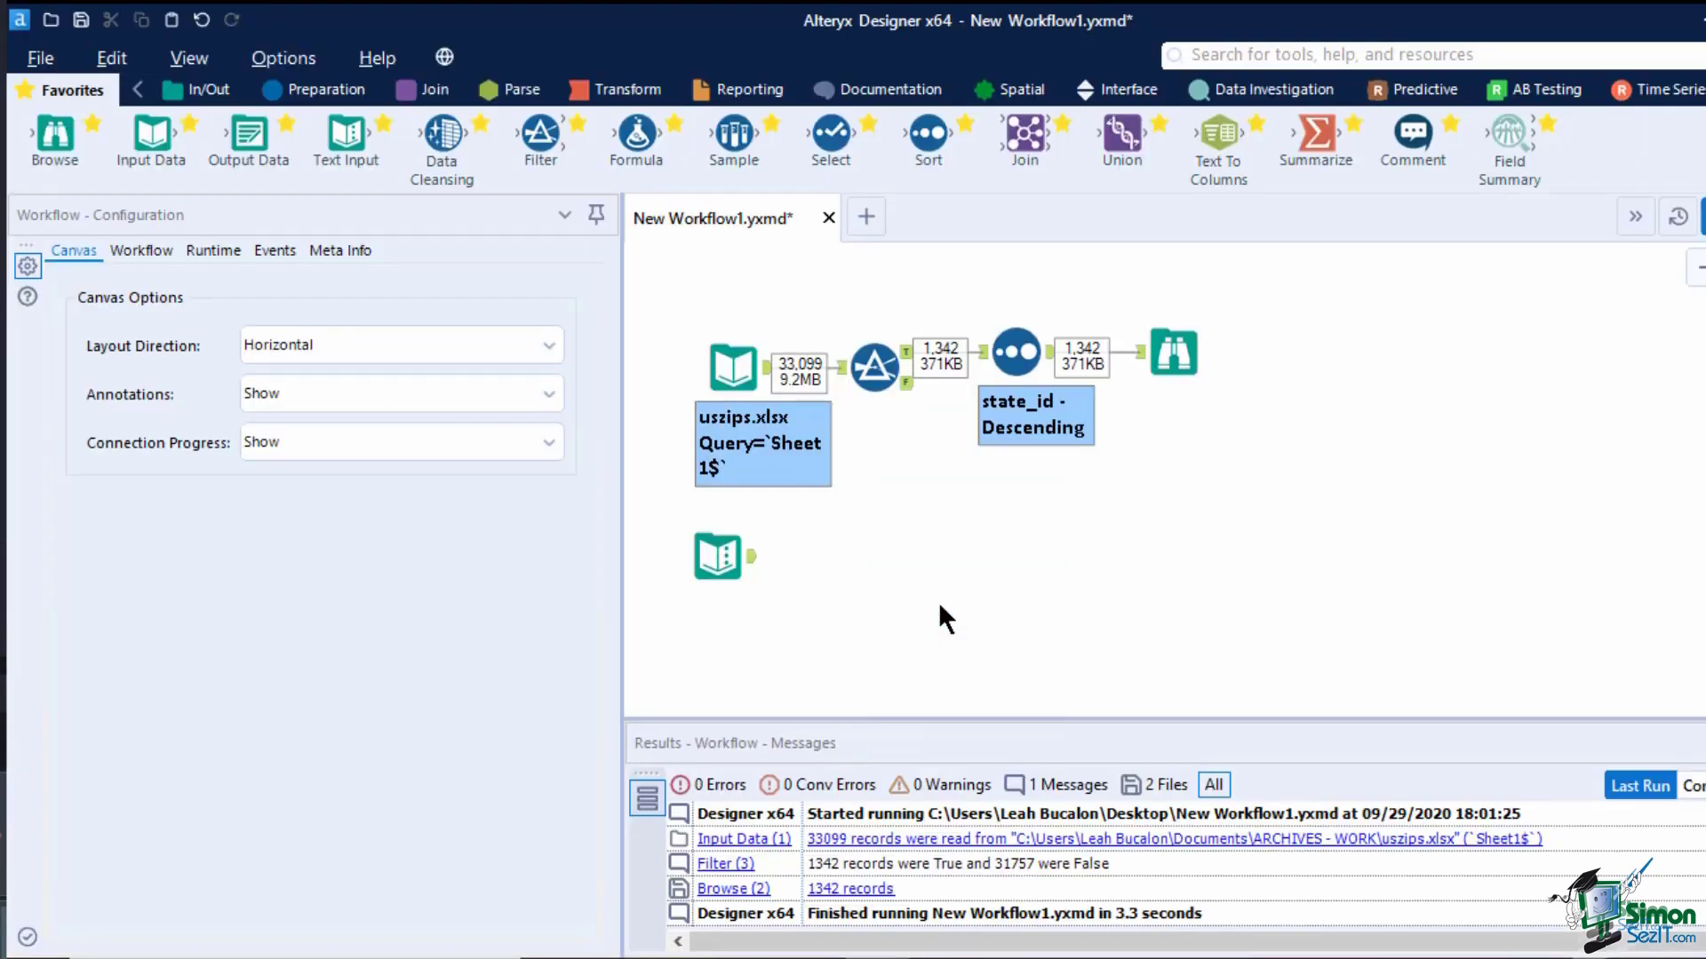
{"action": "left_click_drag", "start_coordinate": [923, 620], "coordinate": [796, 636]}
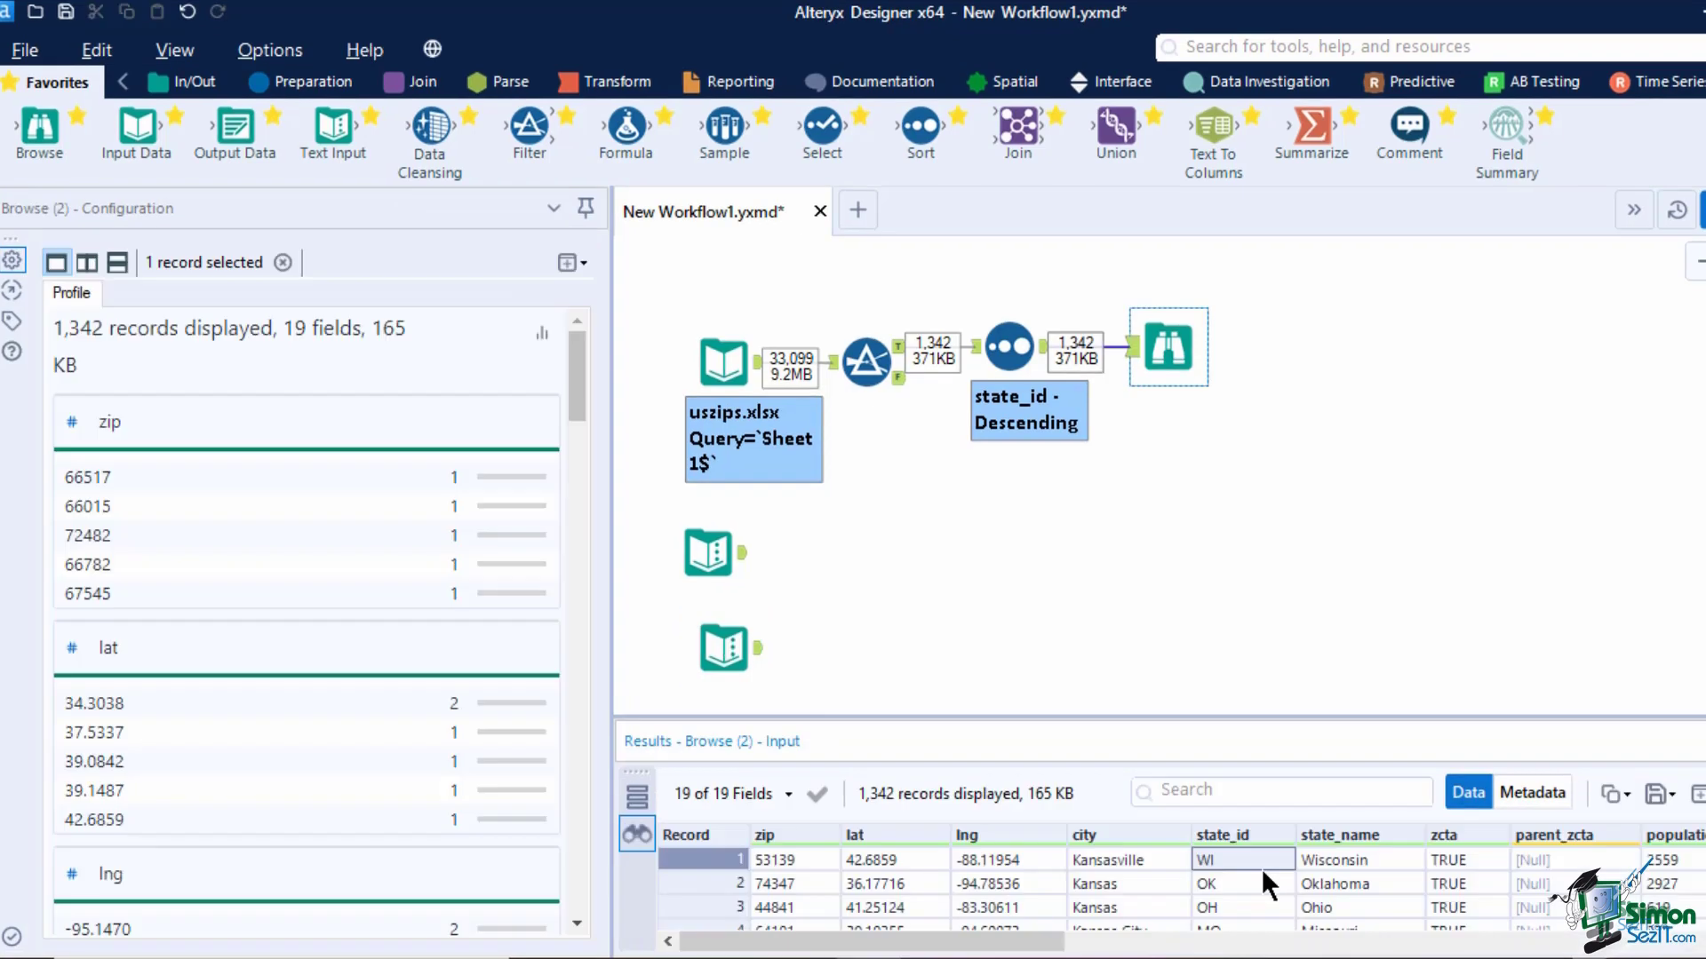
Step: Copy the state_id value WI from the Browse results and paste it onto the canvas as a text input
{"action": "right_click", "coordinate": [1261, 858]}
{"action": "left_click", "coordinate": [1323, 887]}
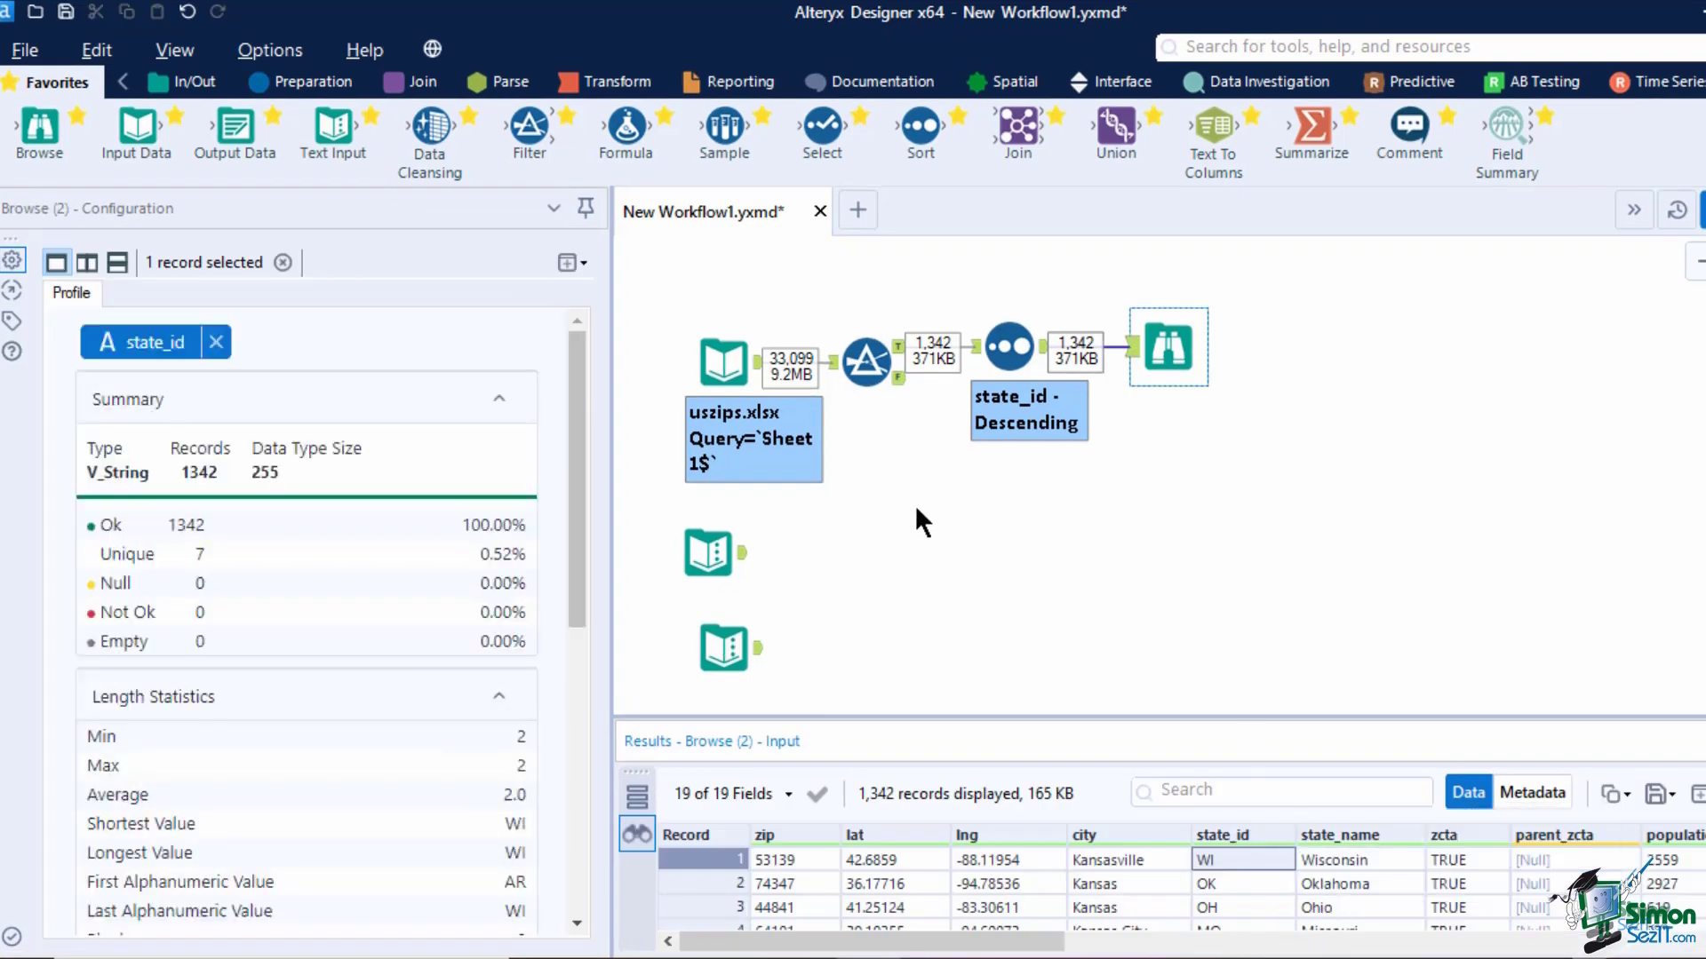
{"action": "right_click", "coordinate": [925, 535]}
{"action": "left_click", "coordinate": [940, 550]}
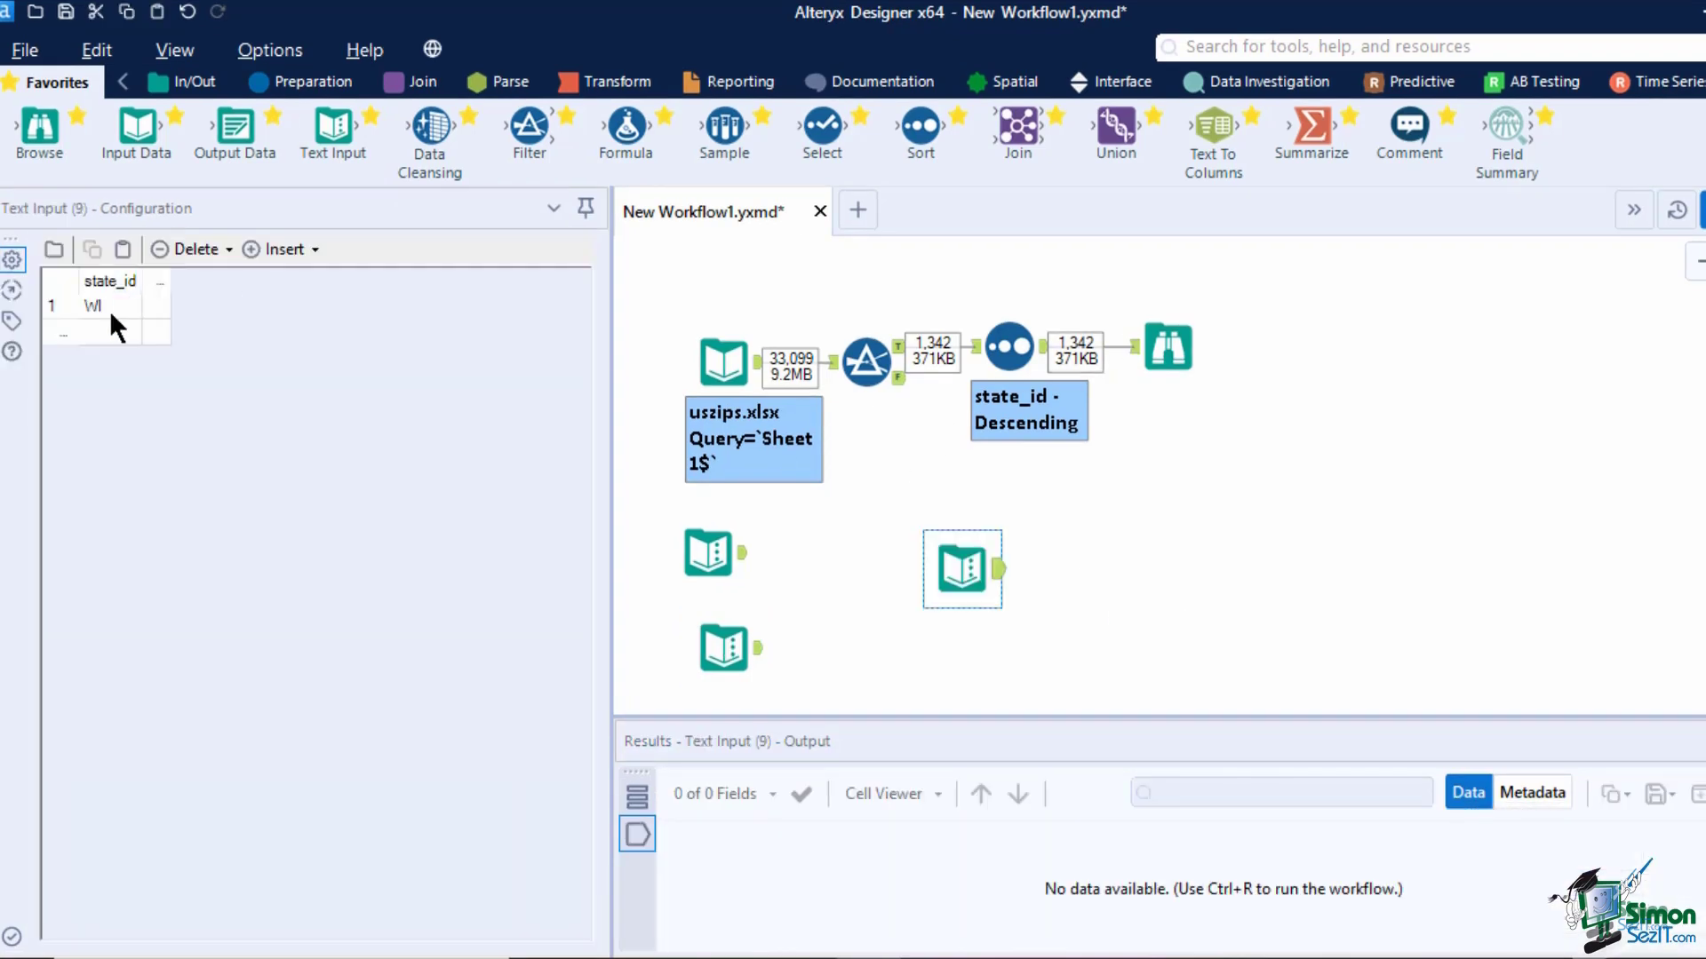
{"action": "left_click", "coordinate": [54, 249]}
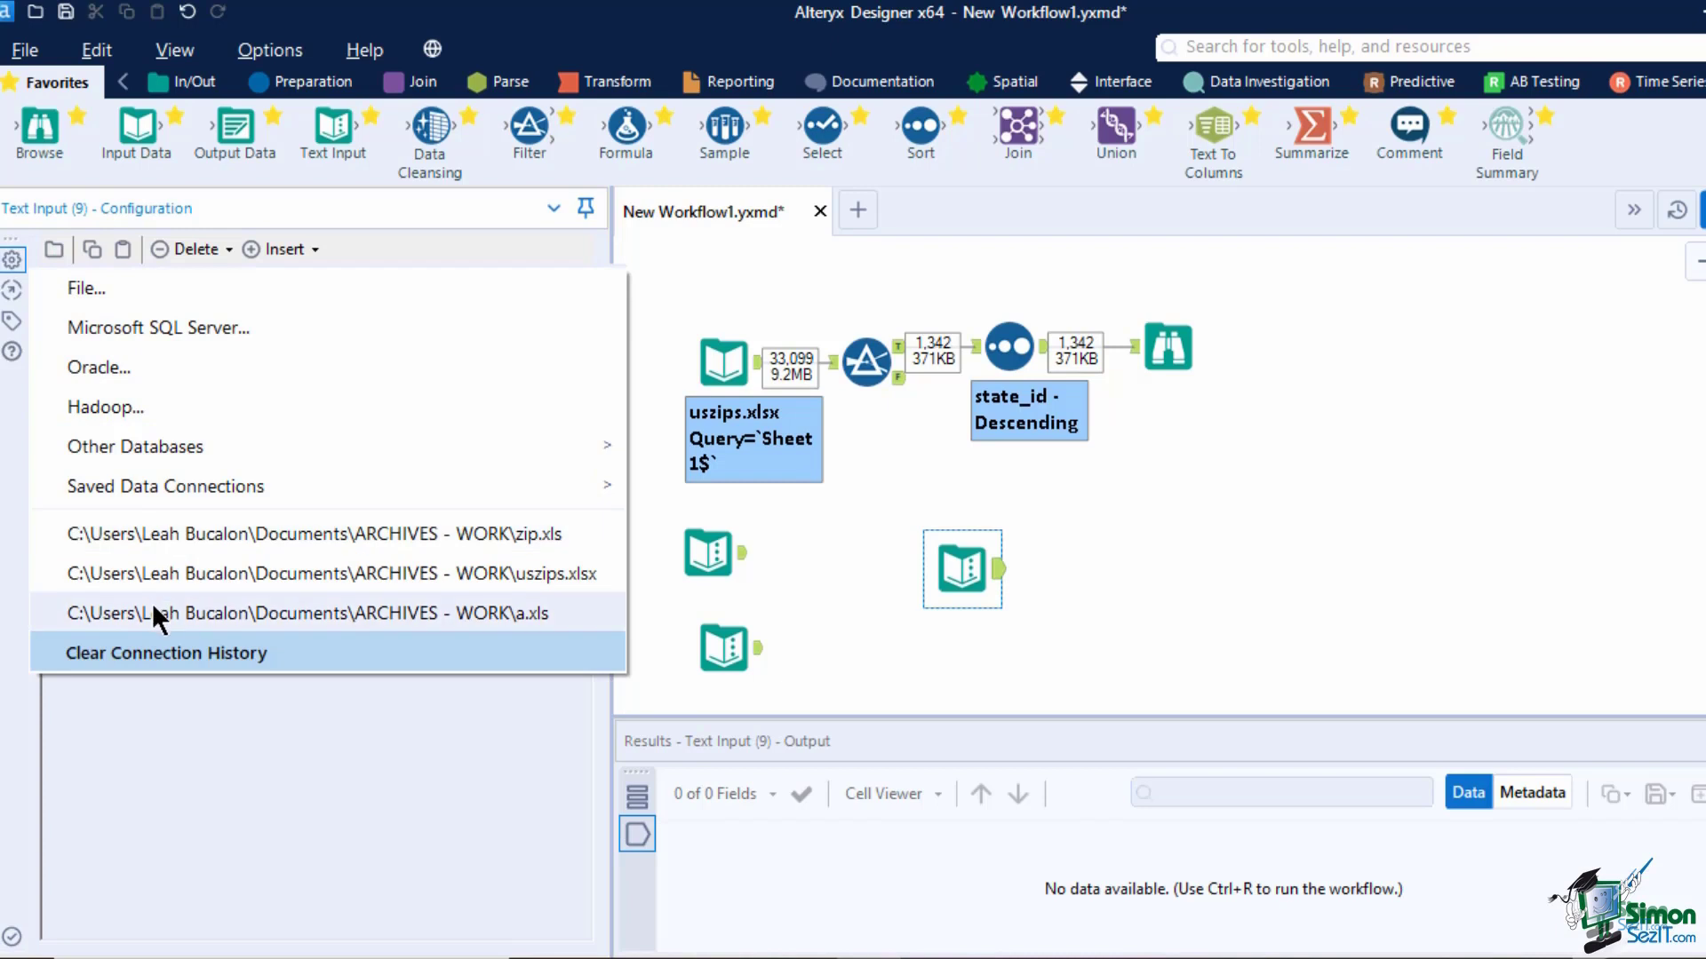
{"action": "left_click", "coordinate": [863, 648]}
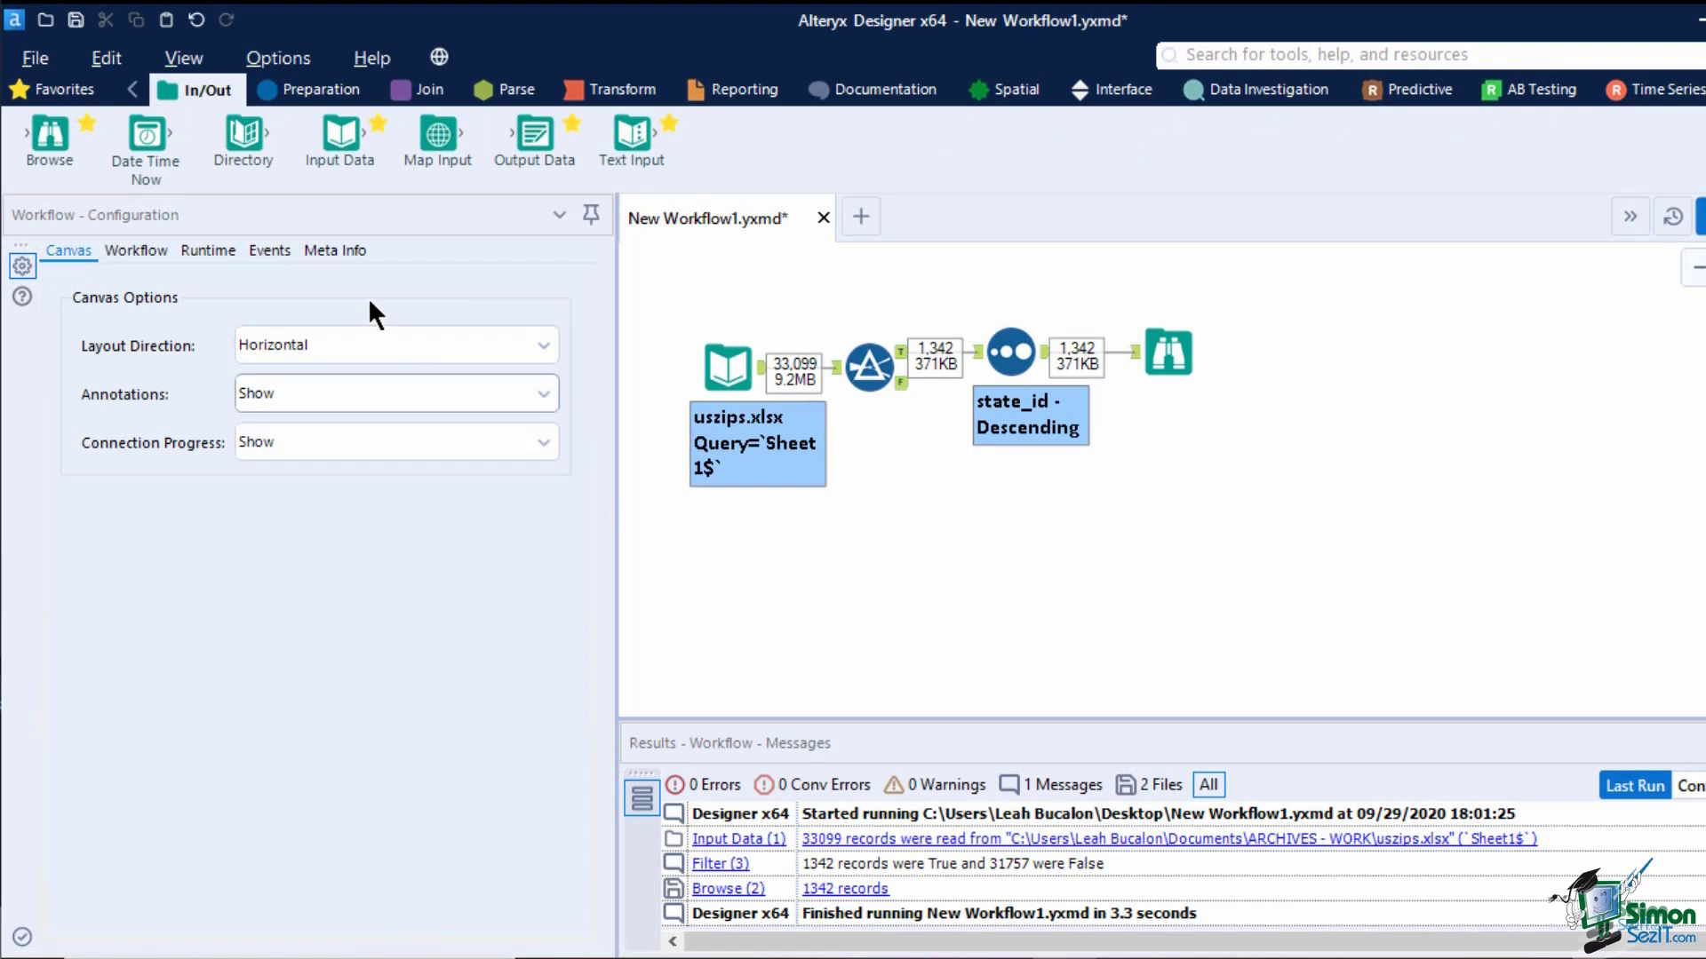
{"action": "left_click_drag", "start_coordinate": [167, 167], "coordinate": [737, 597]}
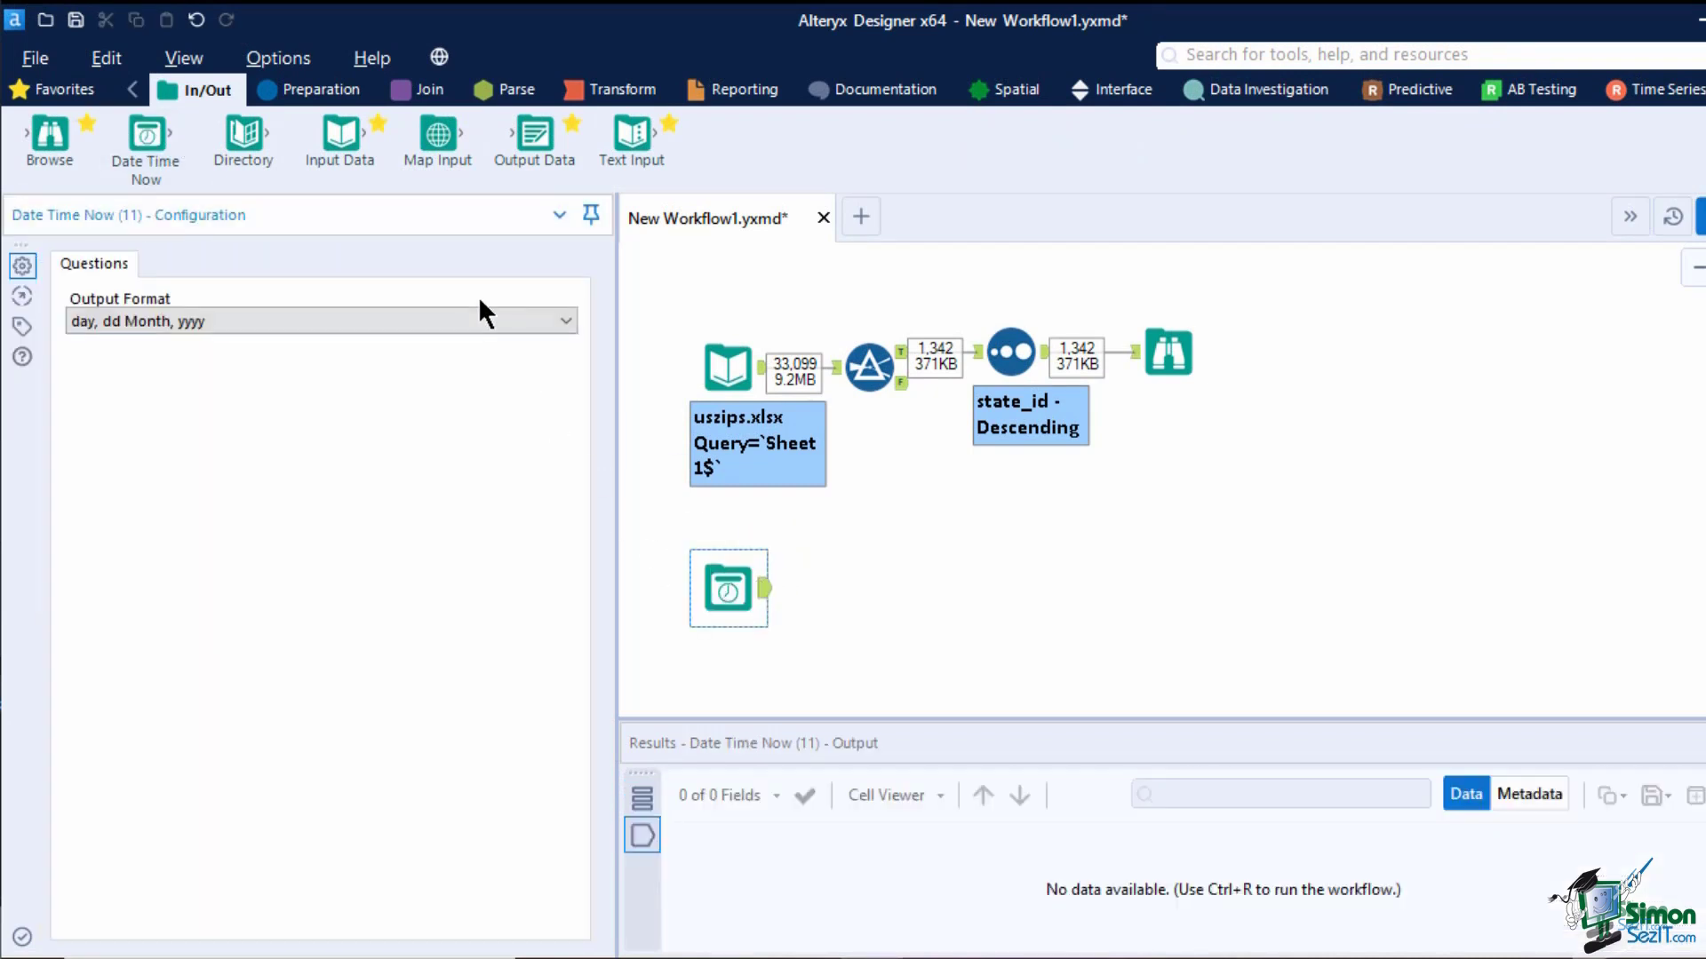
{"action": "left_click", "coordinate": [464, 319]}
{"action": "left_click", "coordinate": [463, 319]}
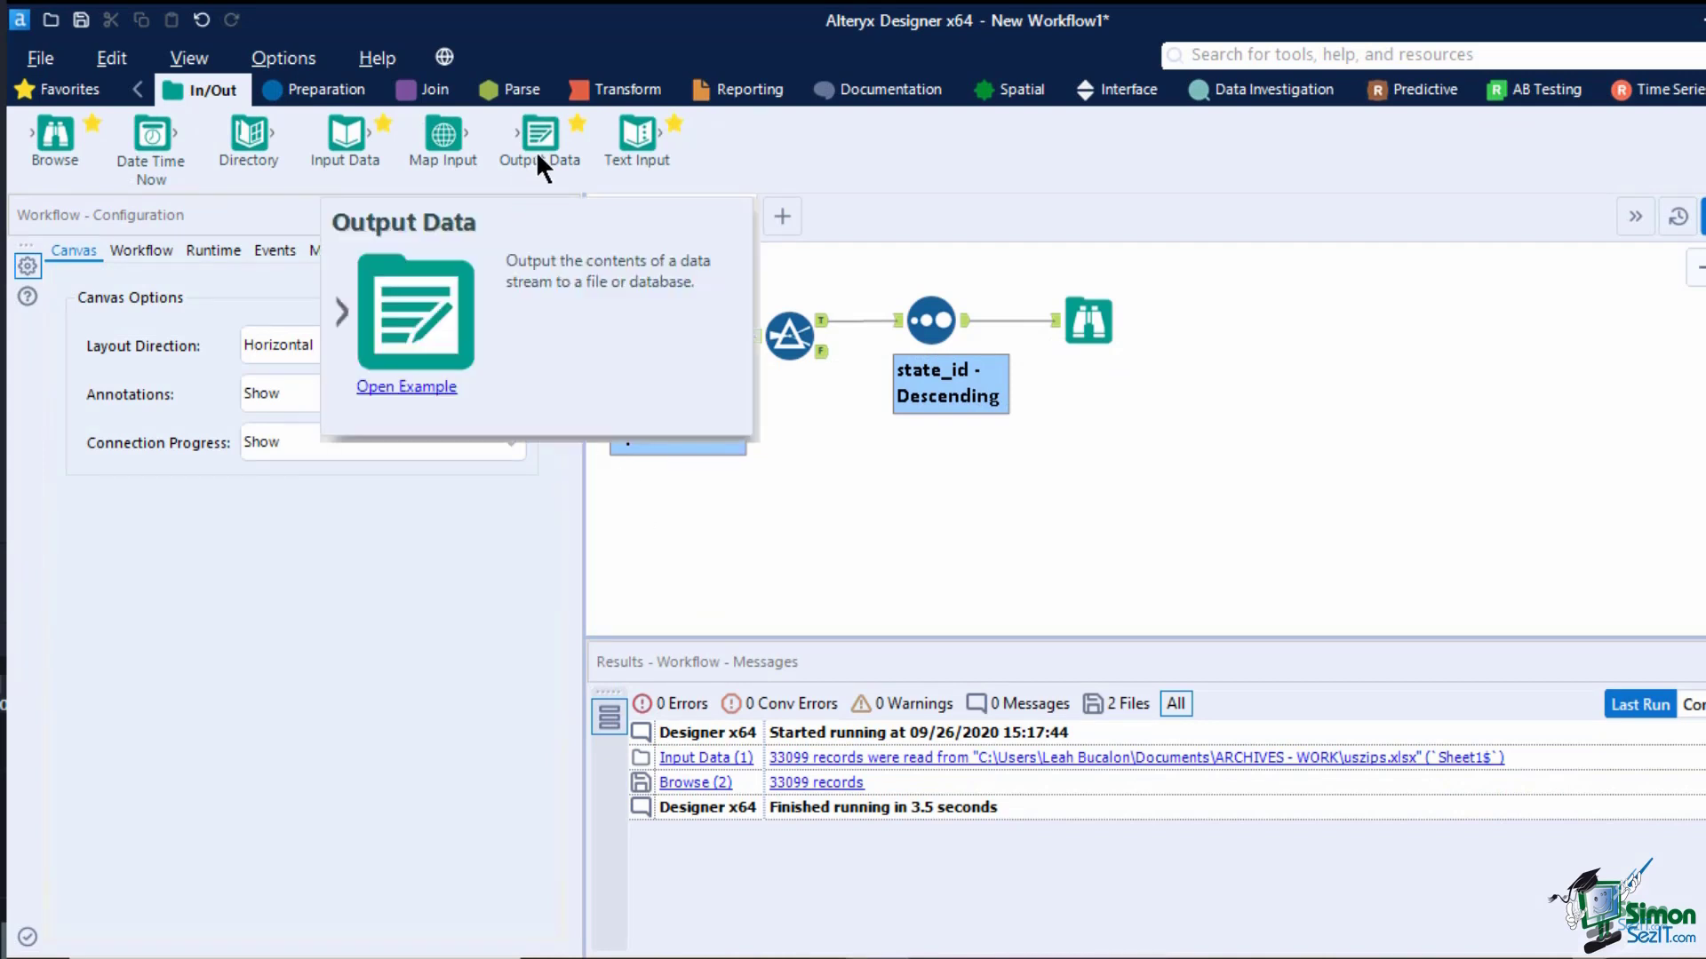
Step: Connect an Output Data tool to the Sort that writes Sheet1 of zip.xls as Excel 1997-2003
{"action": "left_click_drag", "start_coordinate": [538, 149], "coordinate": [1126, 433]}
{"action": "left_click", "coordinate": [1116, 421]}
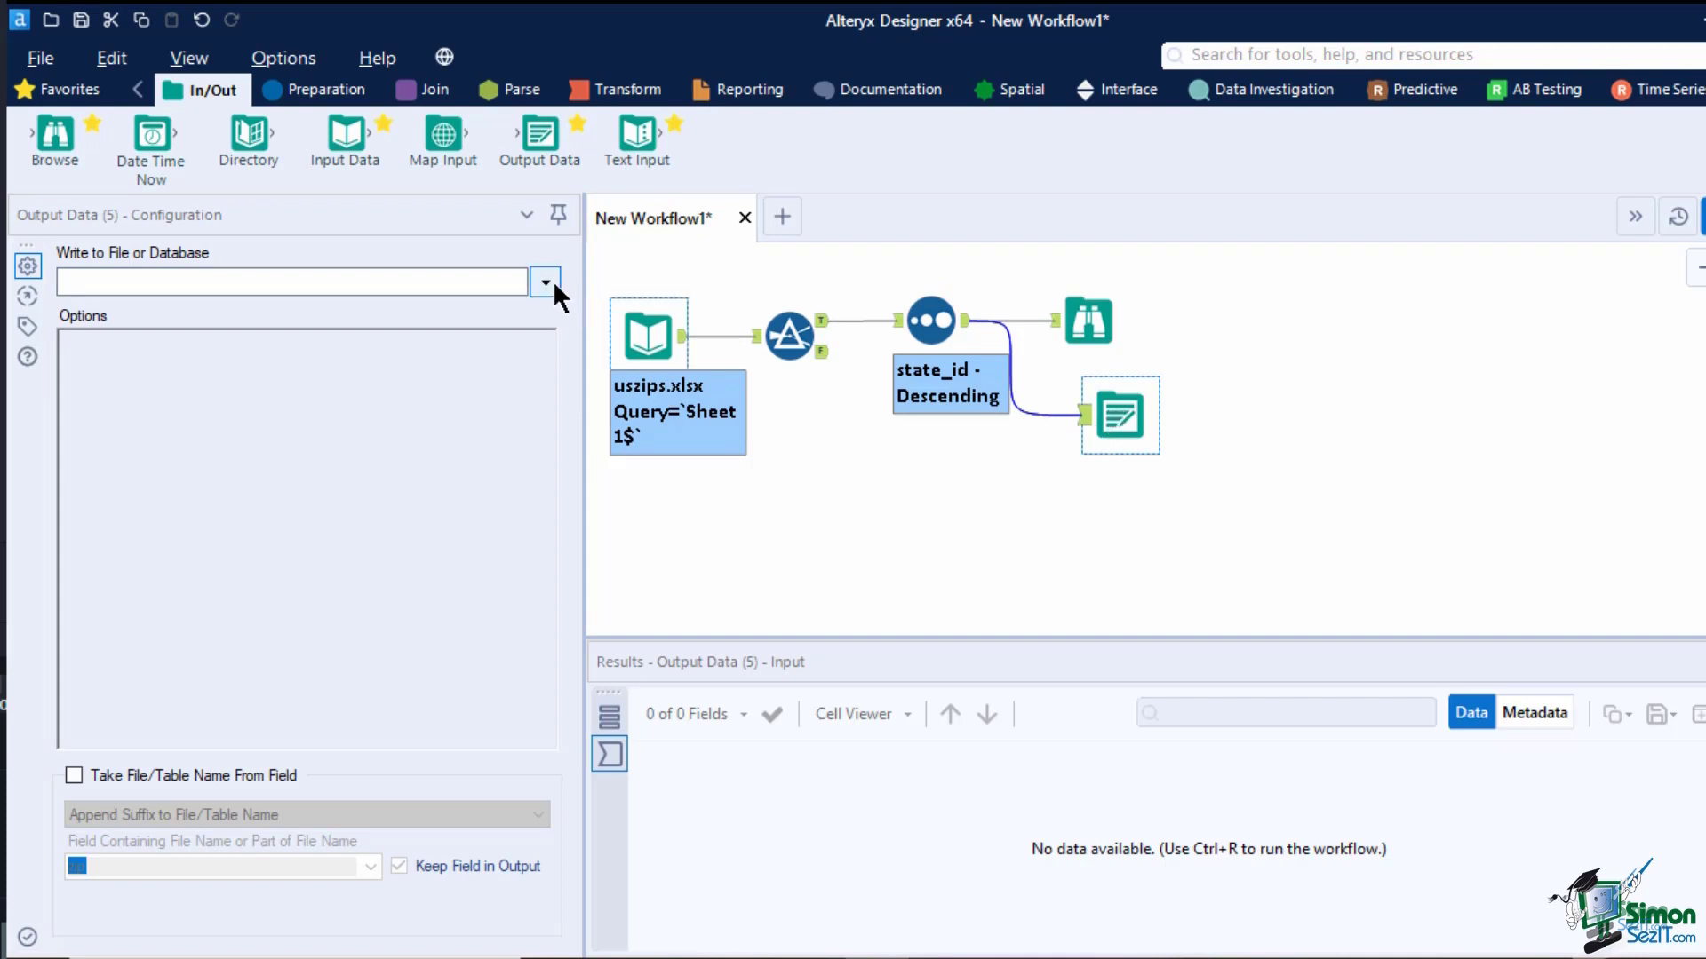
{"action": "left_click", "coordinate": [545, 282]}
{"action": "left_click", "coordinate": [1521, 188]}
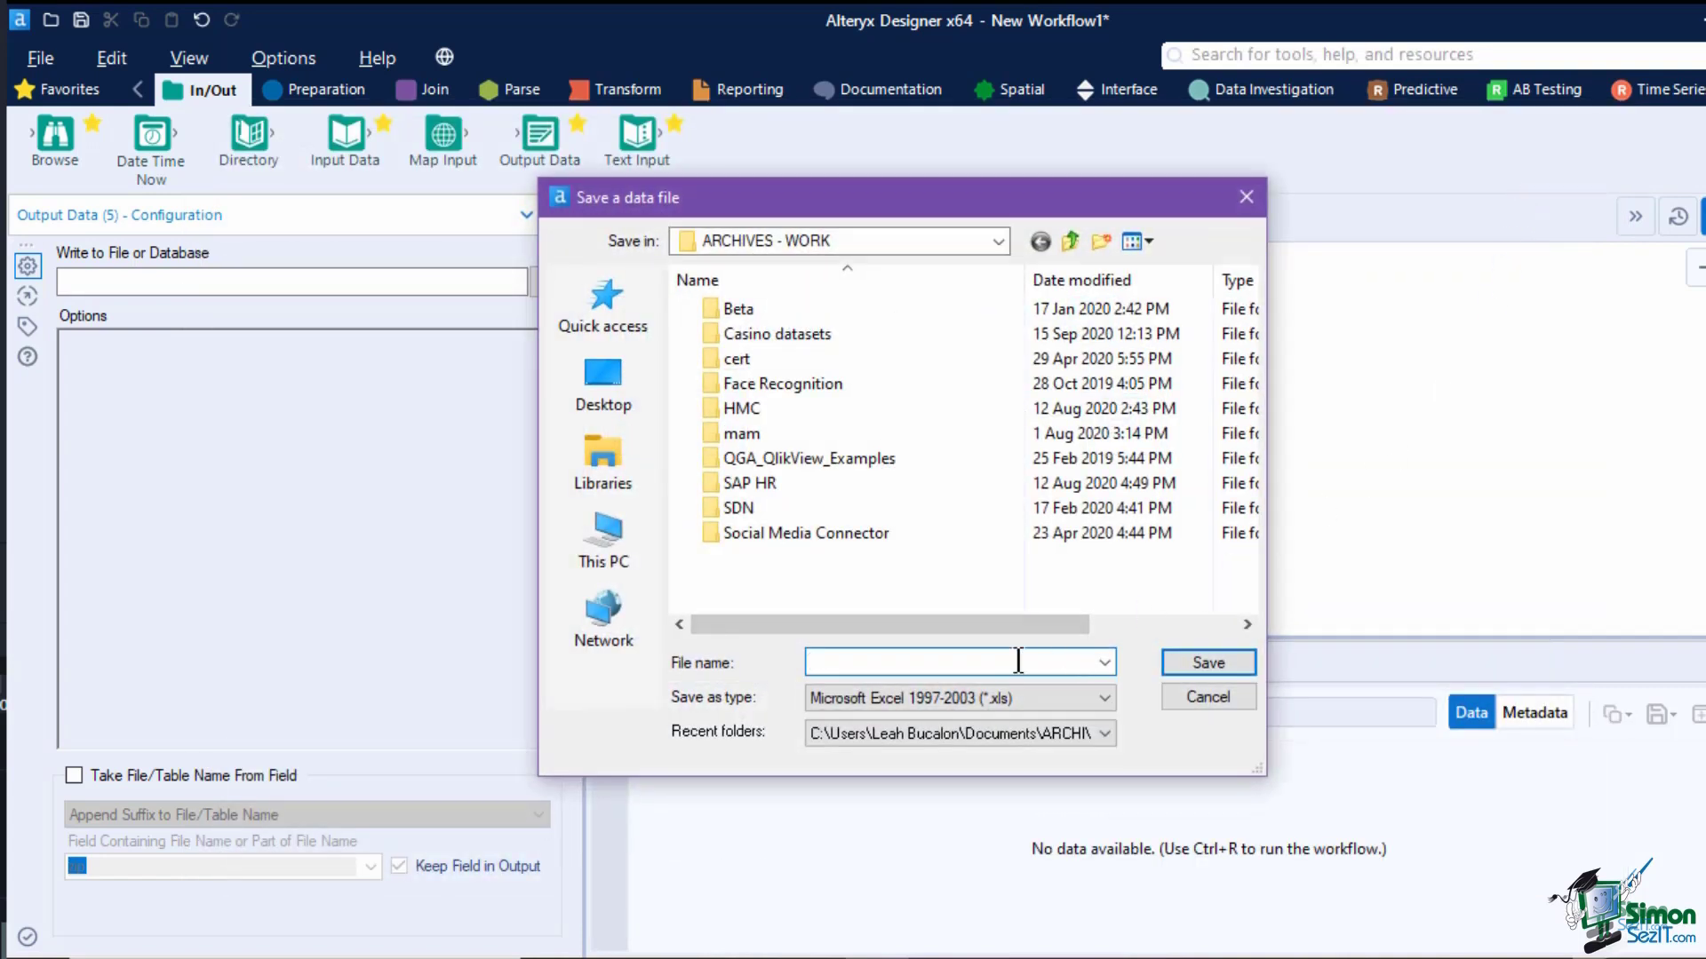
{"action": "type", "text": "ac"}
{"action": "left_click", "coordinate": [1009, 698]}
{"action": "left_click", "coordinate": [1009, 700]}
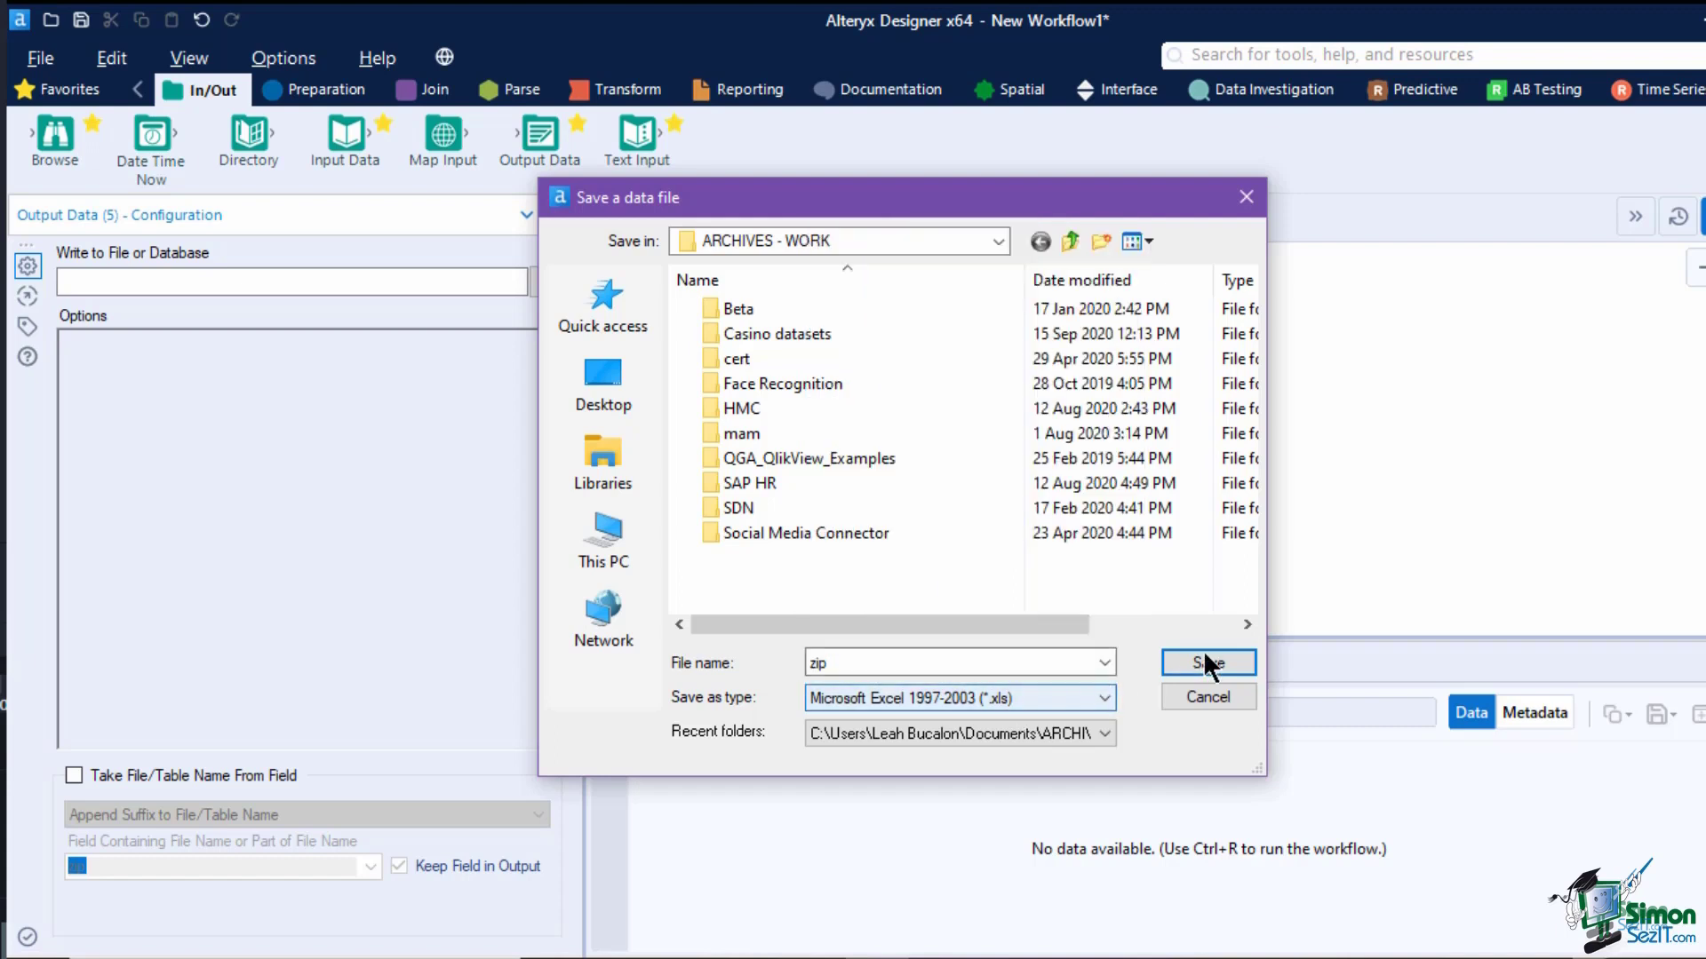
{"action": "left_click", "coordinate": [1208, 661]}
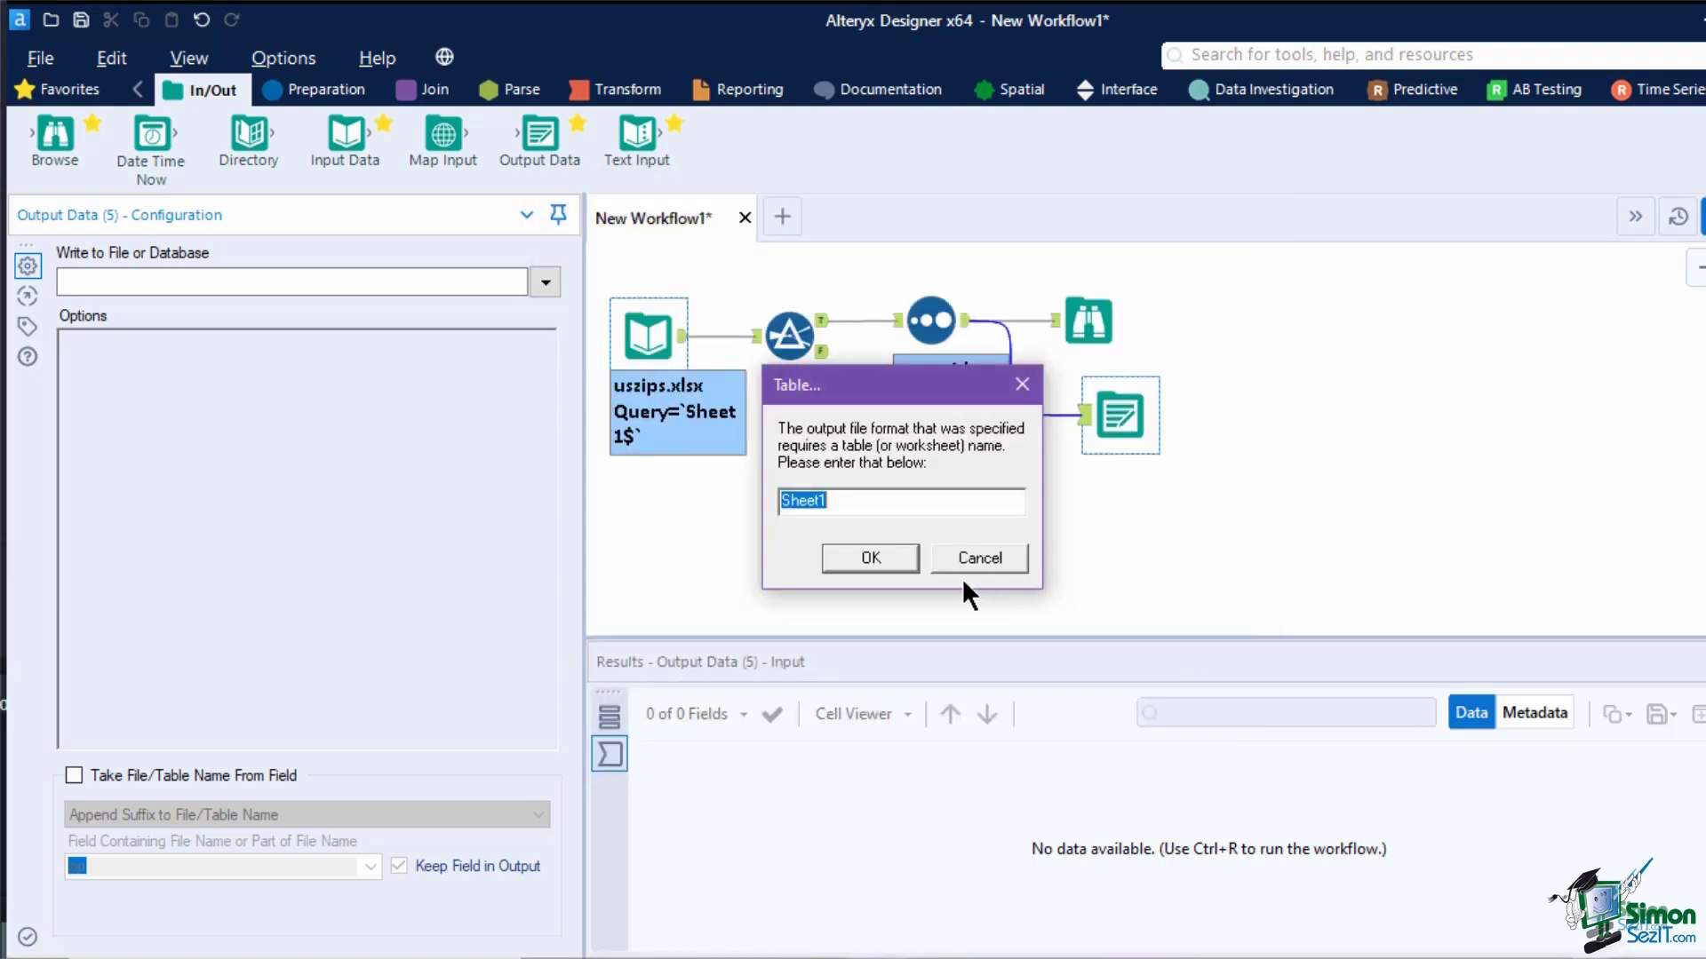
{"action": "left_click", "coordinate": [857, 560]}
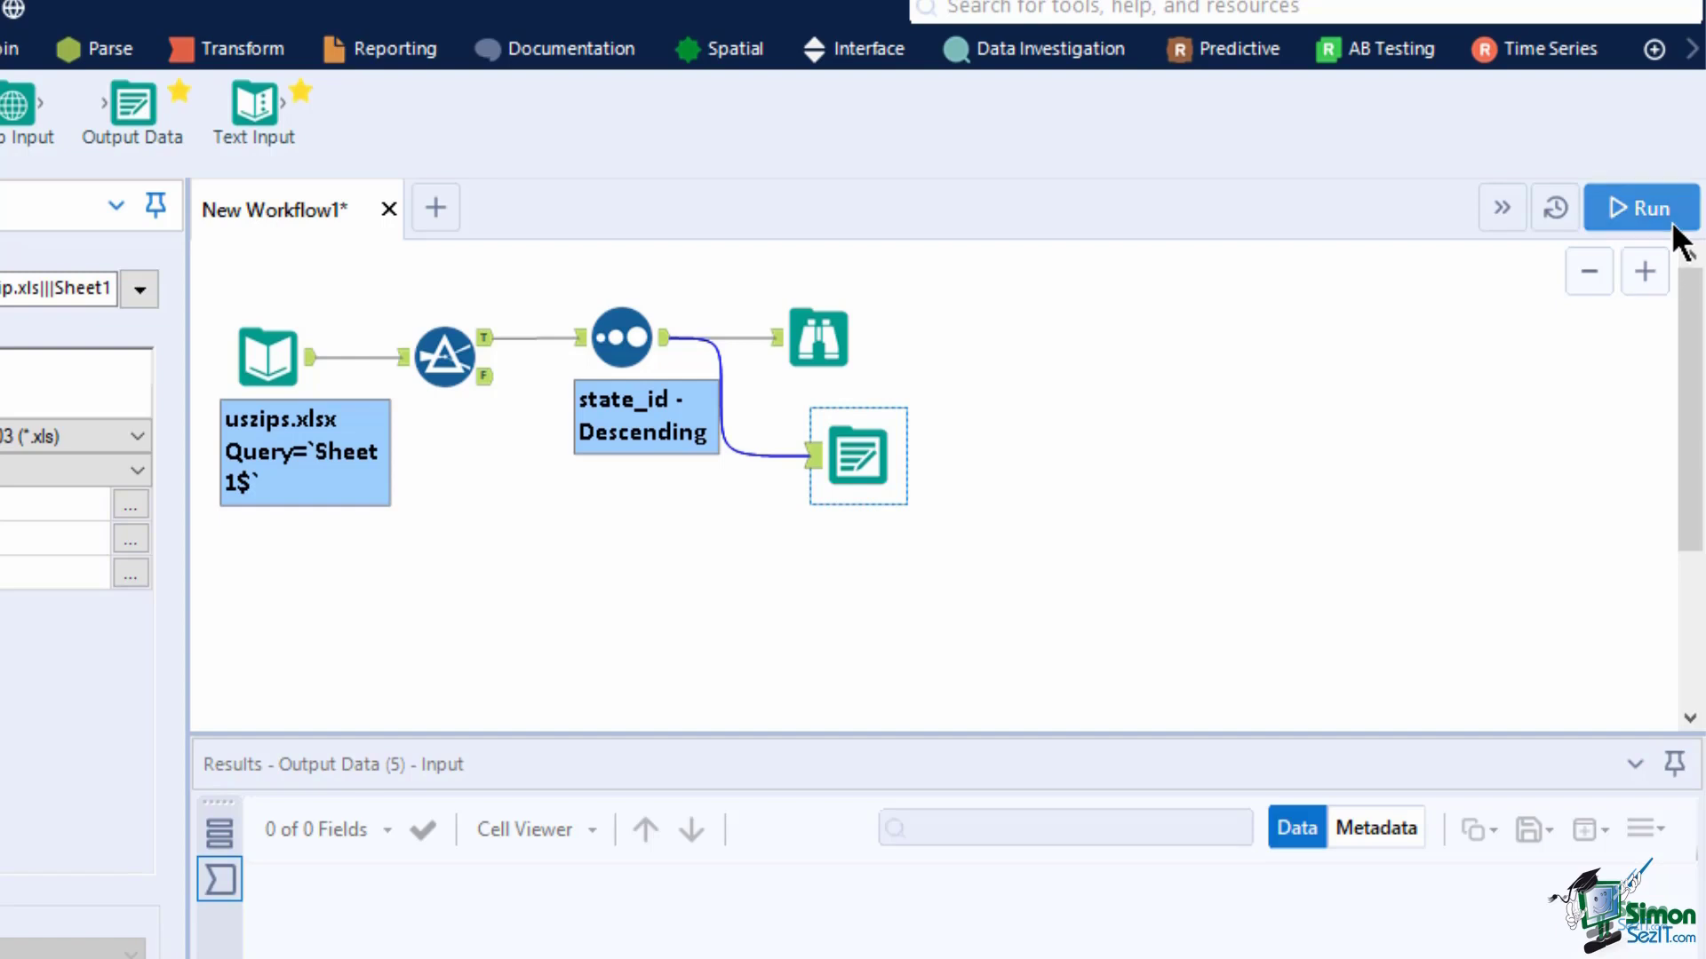
Step: Run the workflow to write the 1,342 sorted records, then open zip.xls from the run messages
{"action": "left_click", "coordinate": [1640, 208]}
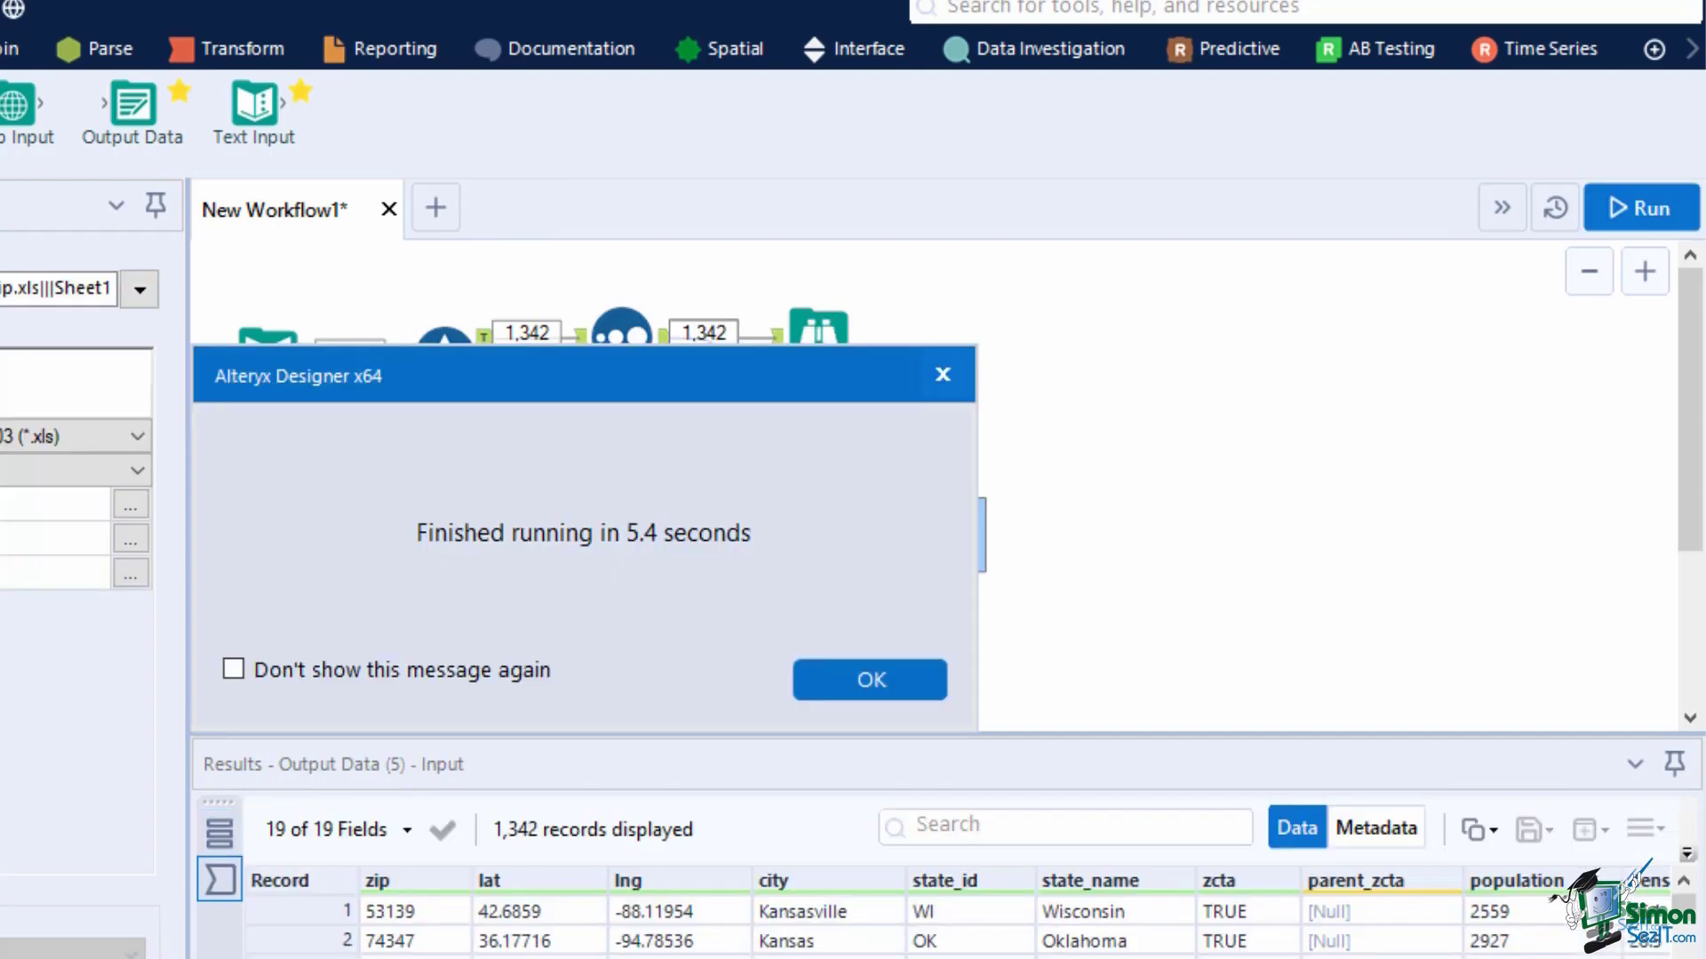
{"action": "left_click", "coordinate": [904, 687]}
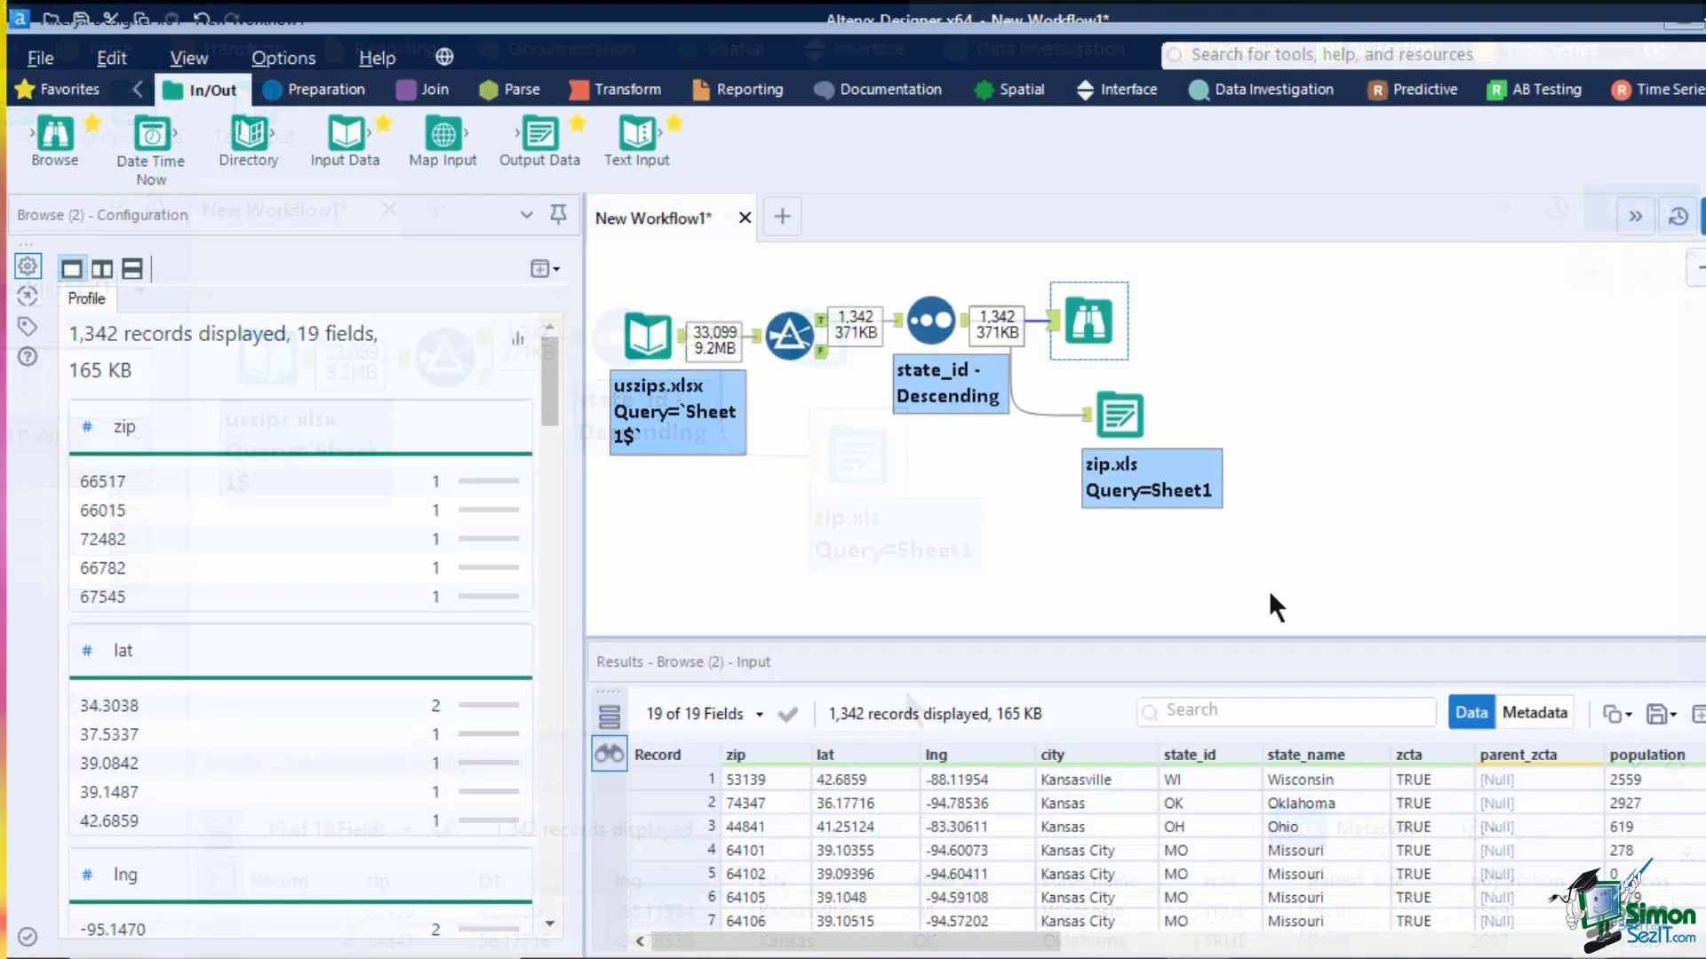
{"action": "left_click", "coordinate": [1270, 593]}
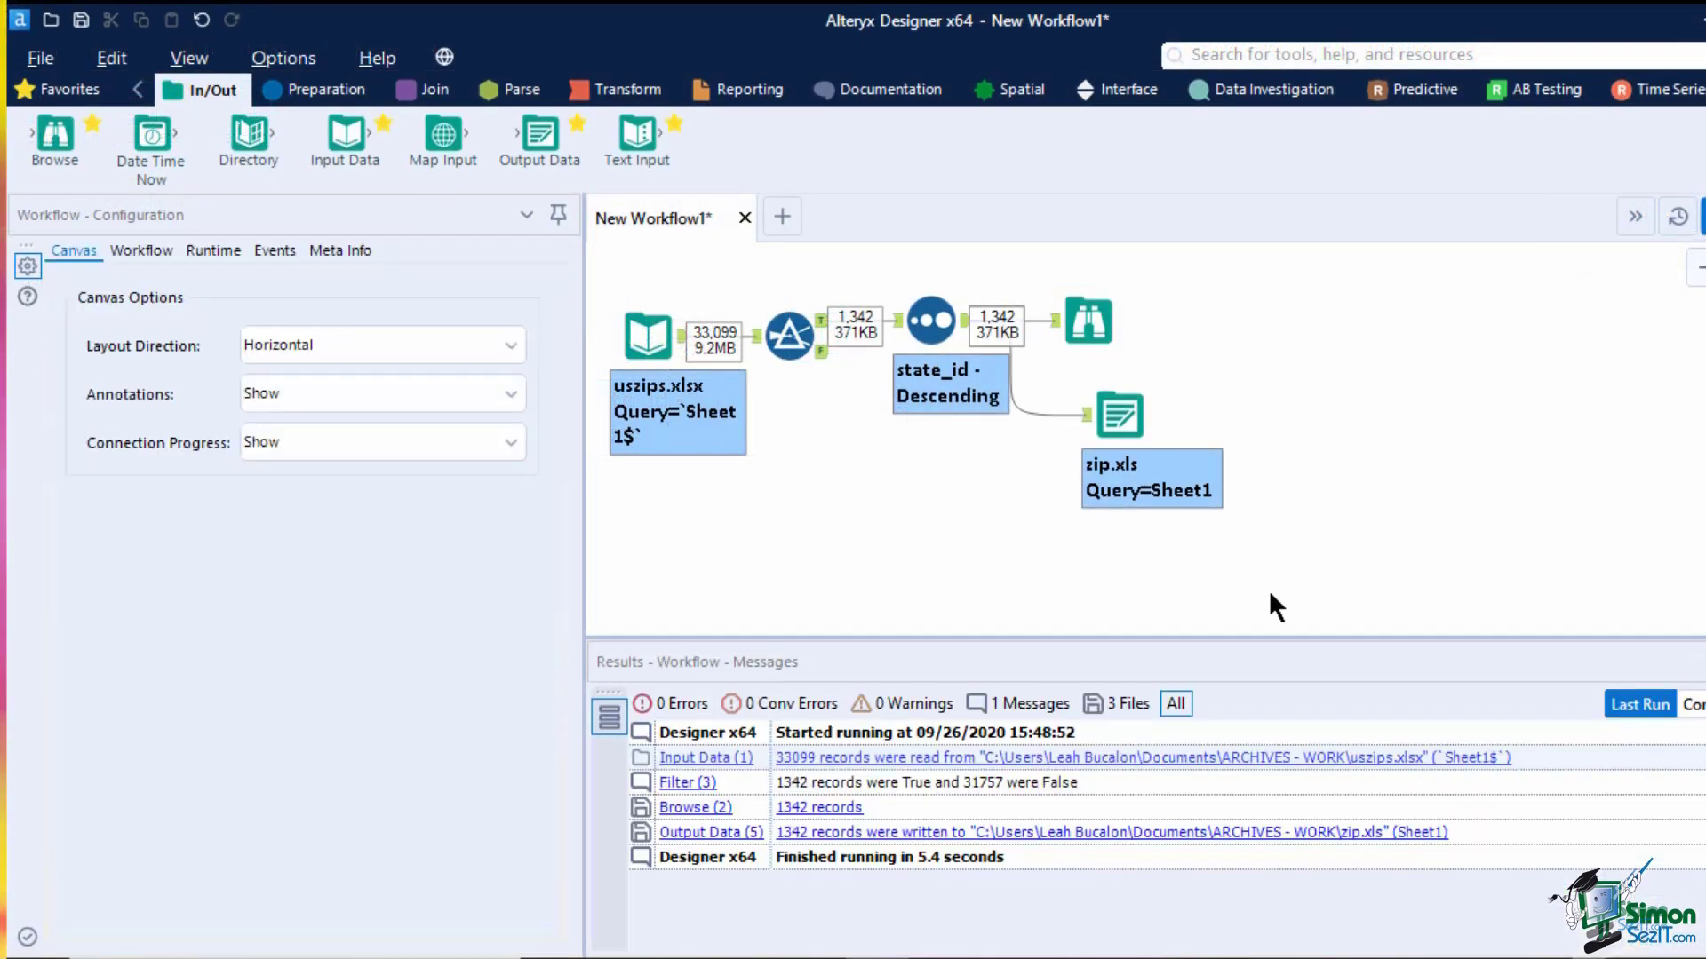
{"action": "left_click", "coordinate": [1173, 833]}
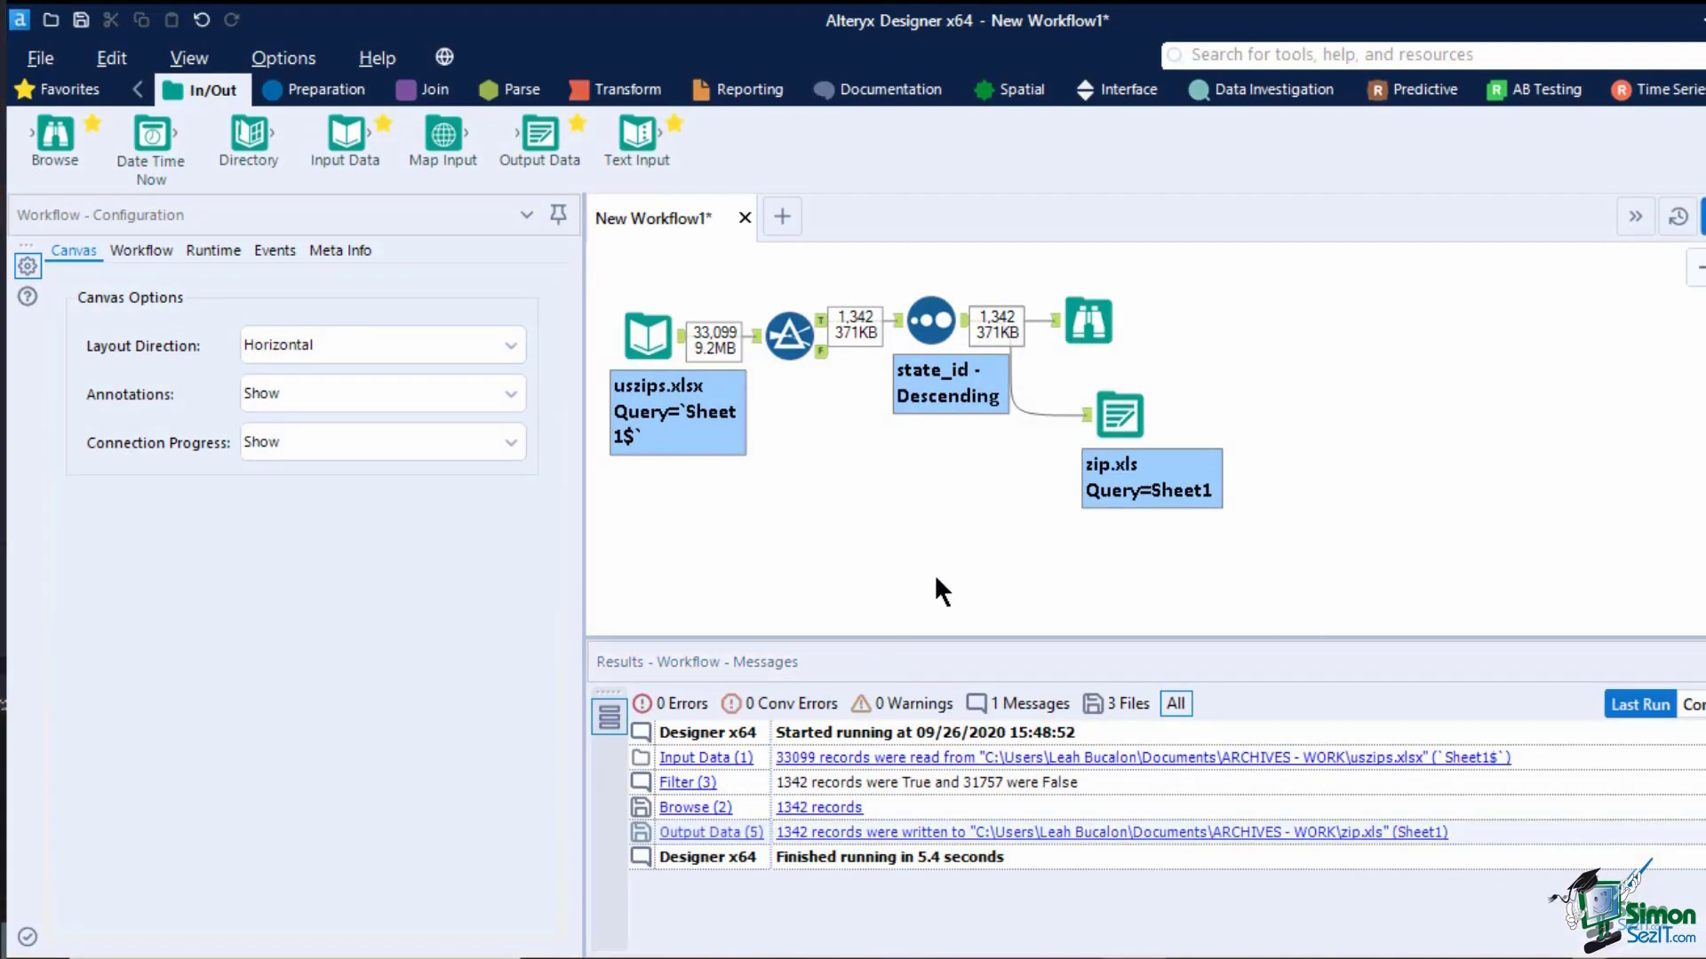
Step: Keep Overwrite Sheet (Drop) on the zip.xls output and enable Take File/Table Name From Field
{"action": "left_click", "coordinate": [1124, 417]}
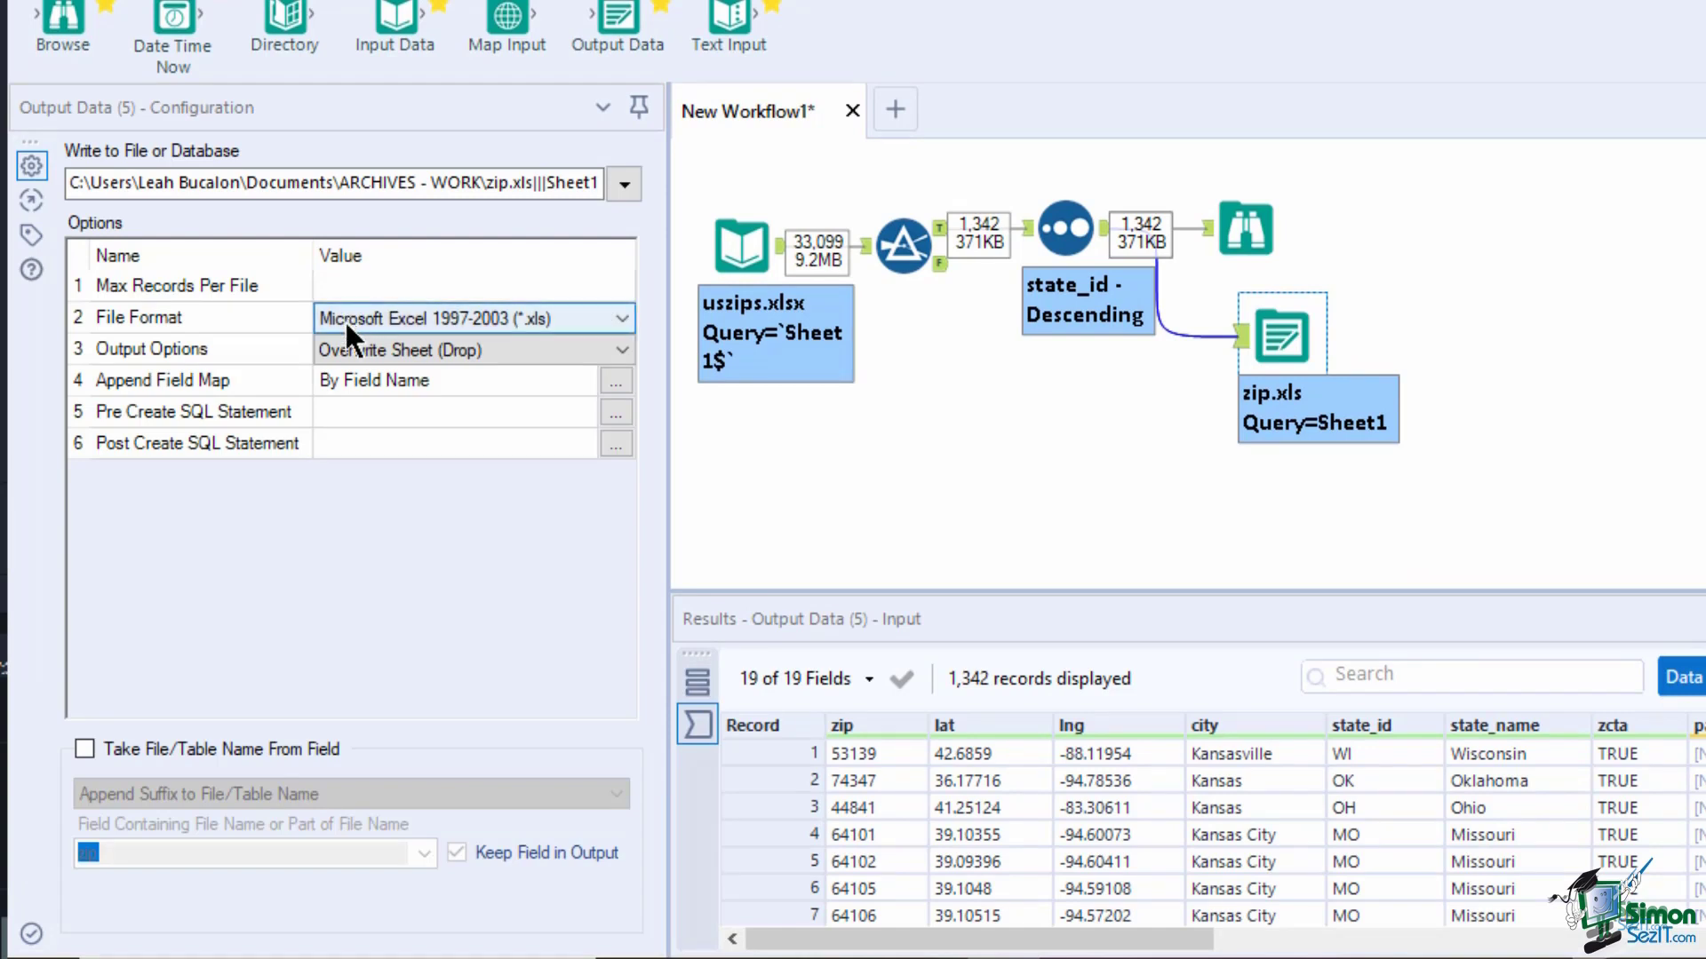
{"action": "left_click", "coordinate": [348, 349]}
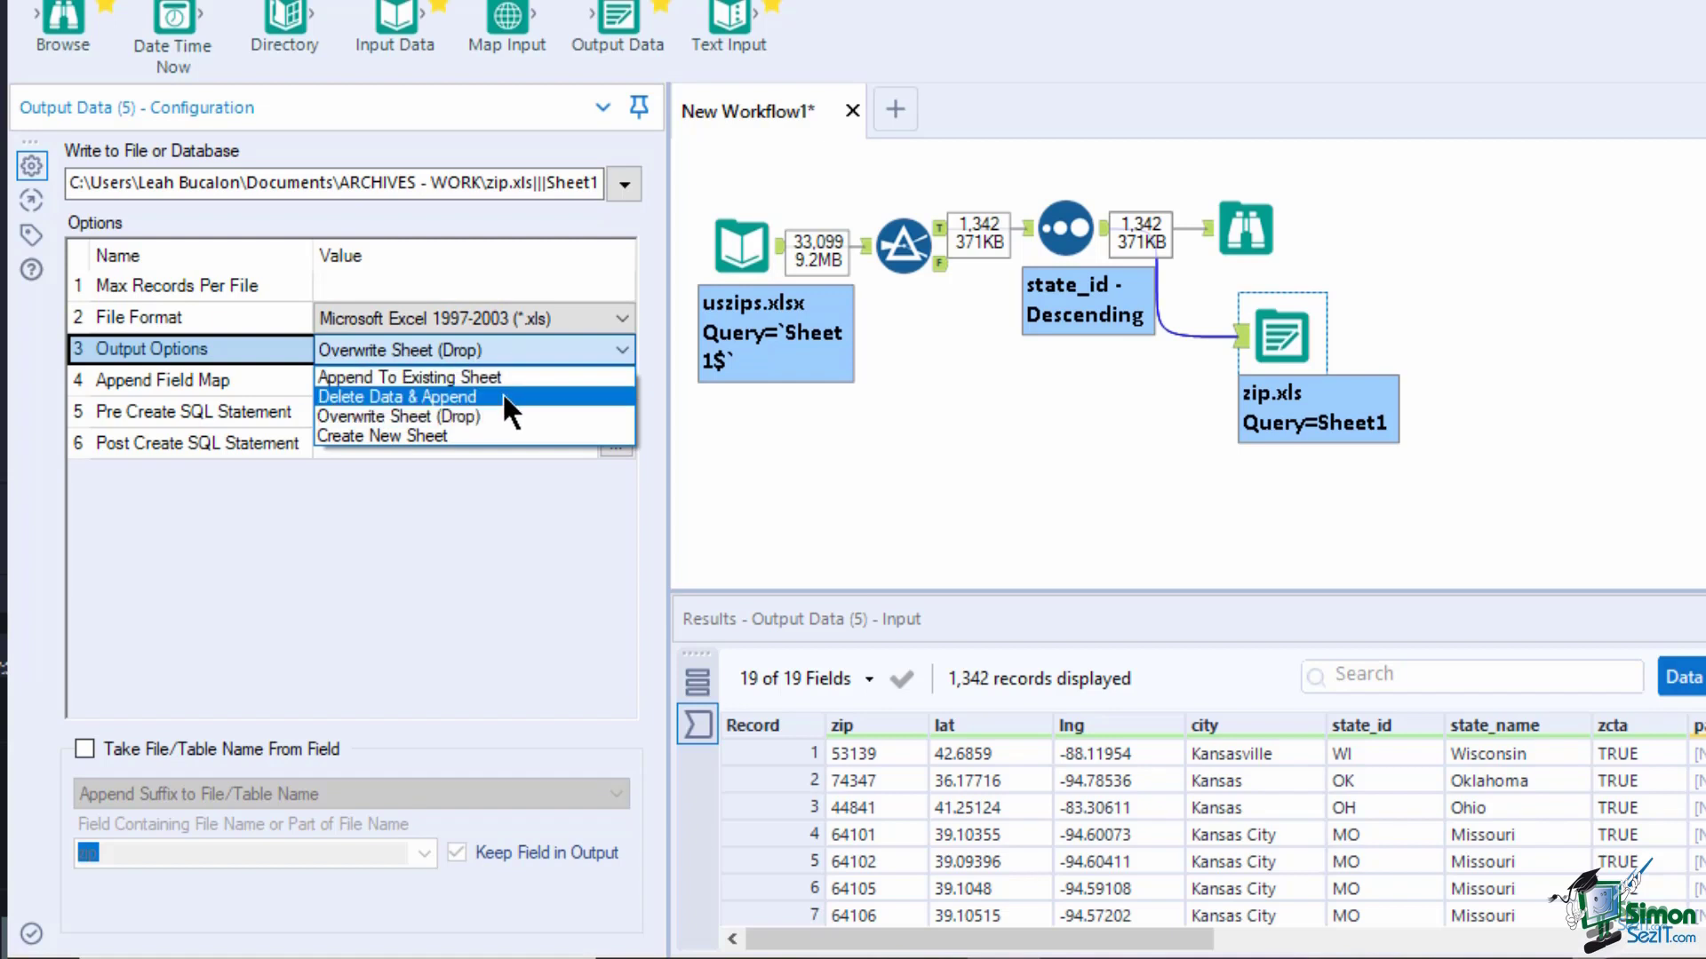
{"action": "left_click", "coordinate": [386, 414]}
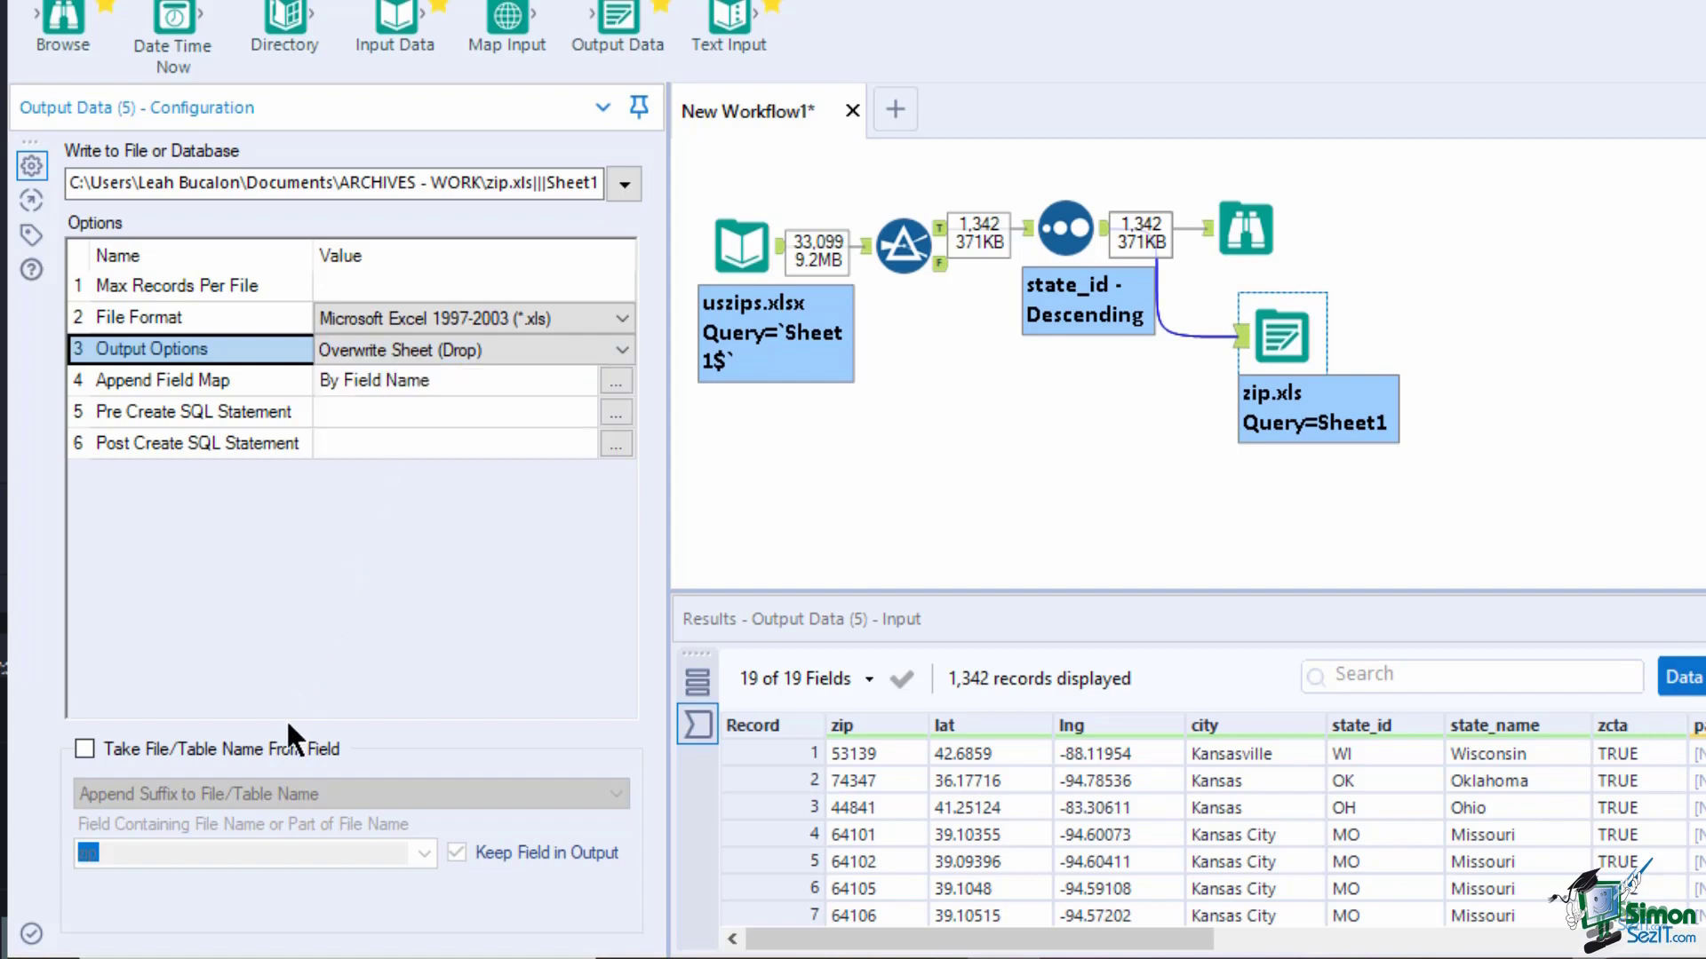
{"action": "left_click", "coordinate": [81, 752]}
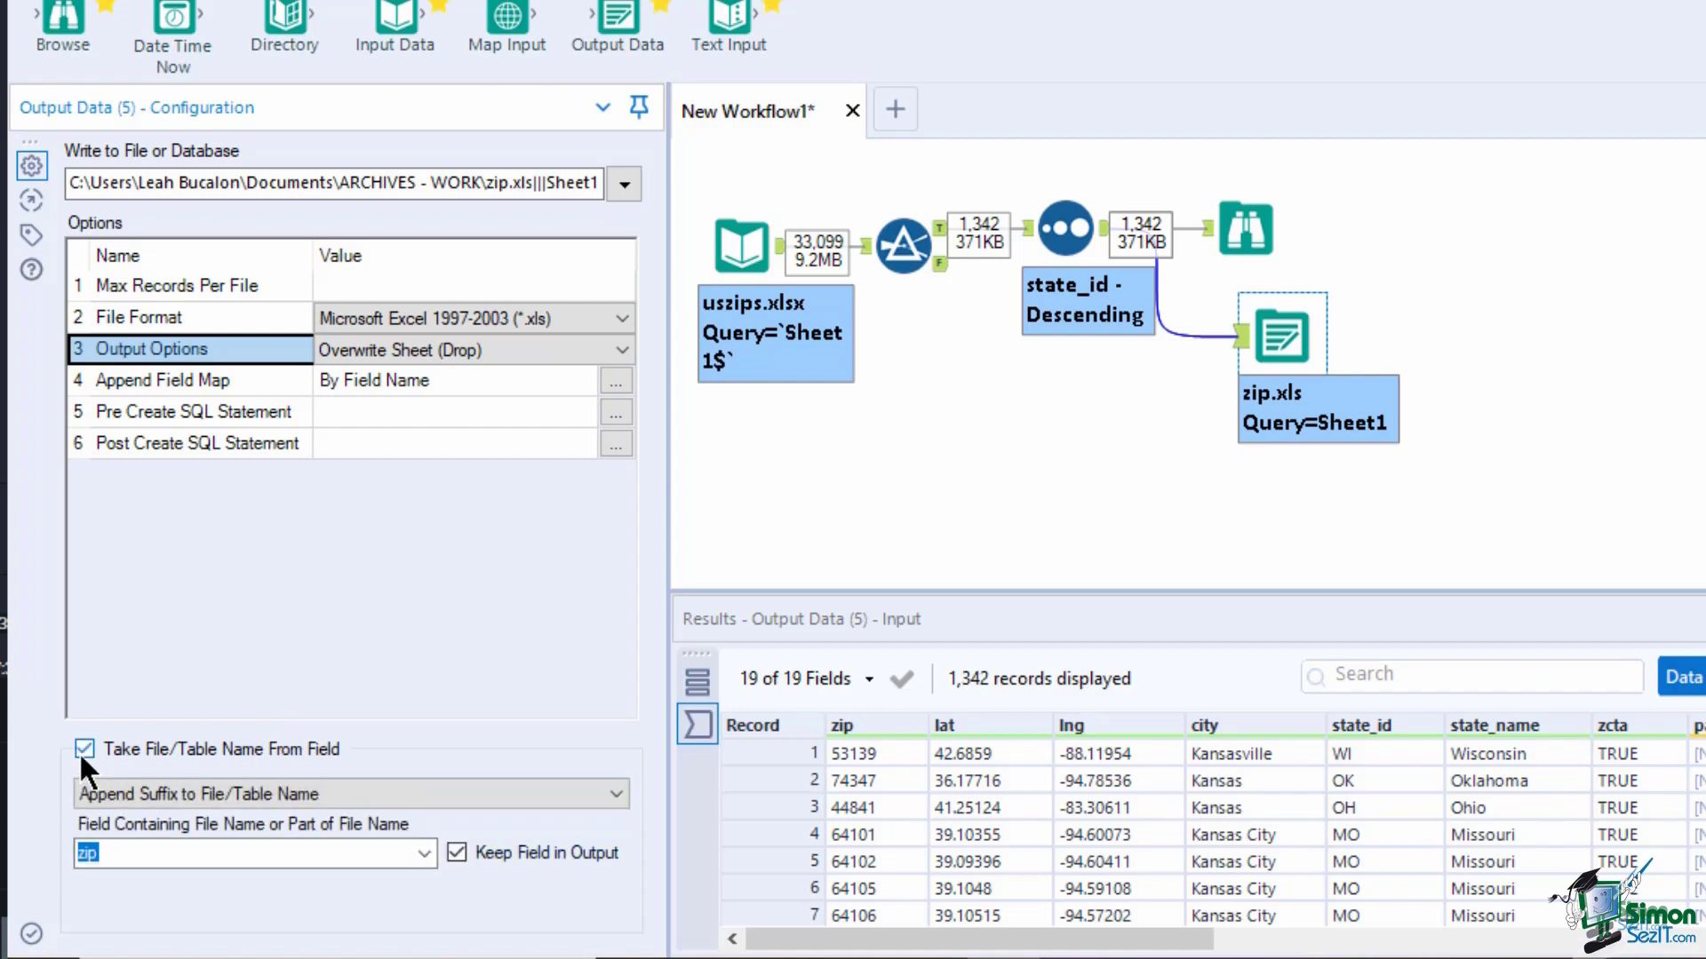